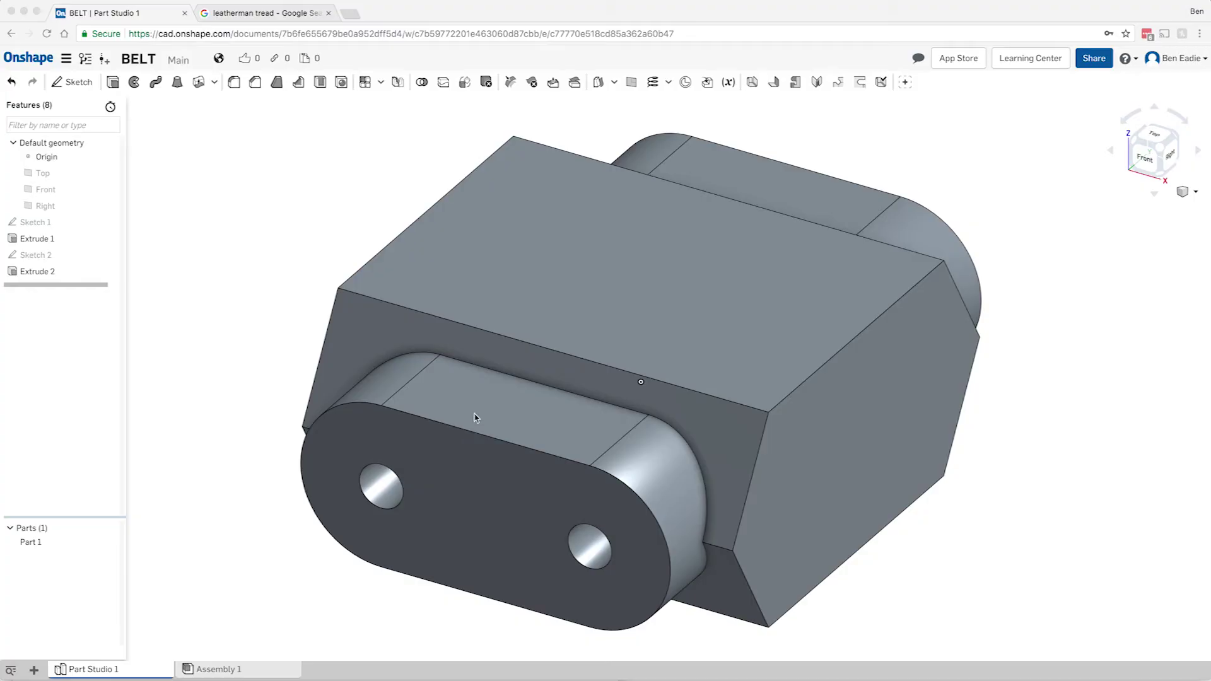
- Show Sketch 1 and Sketch 2 over the belt link and fit the whole part in view
right_drag(743, 483, 814, 494)
right_drag(620, 507, 833, 533)
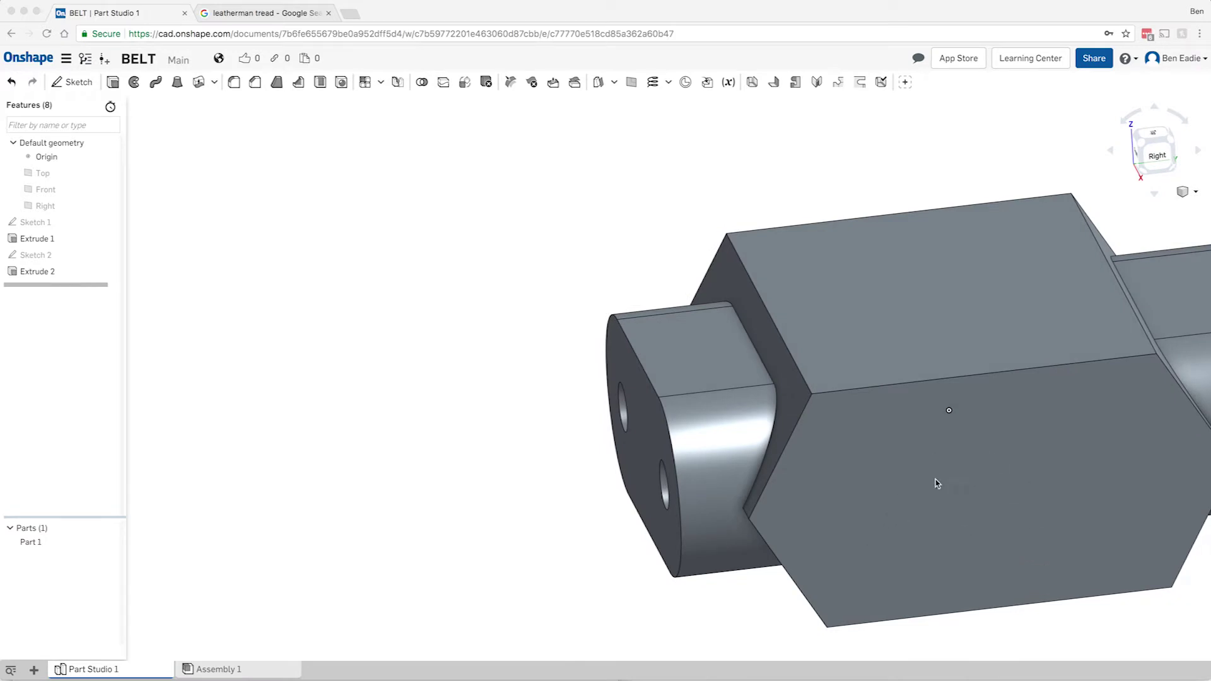
click(109, 222)
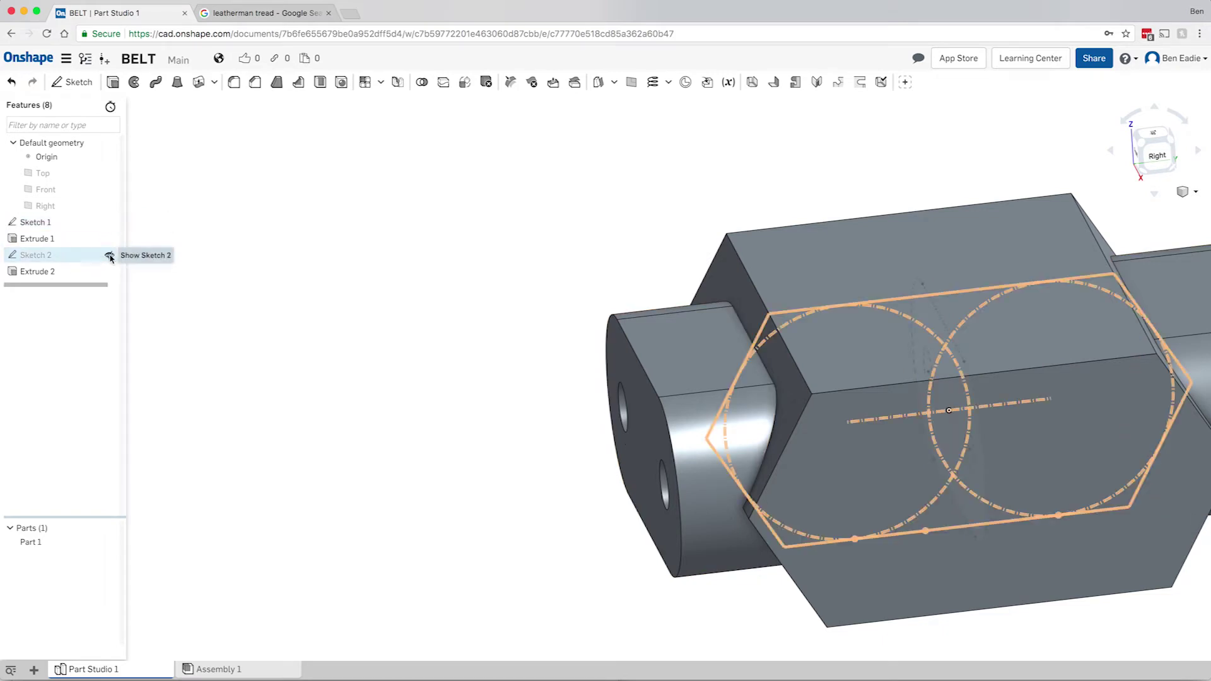
mouse_move(442, 310)
right_down()
mouse_move(473, 306)
mouse_move(410, 335)
mouse_move(351, 326)
mouse_move(354, 338)
right_up()
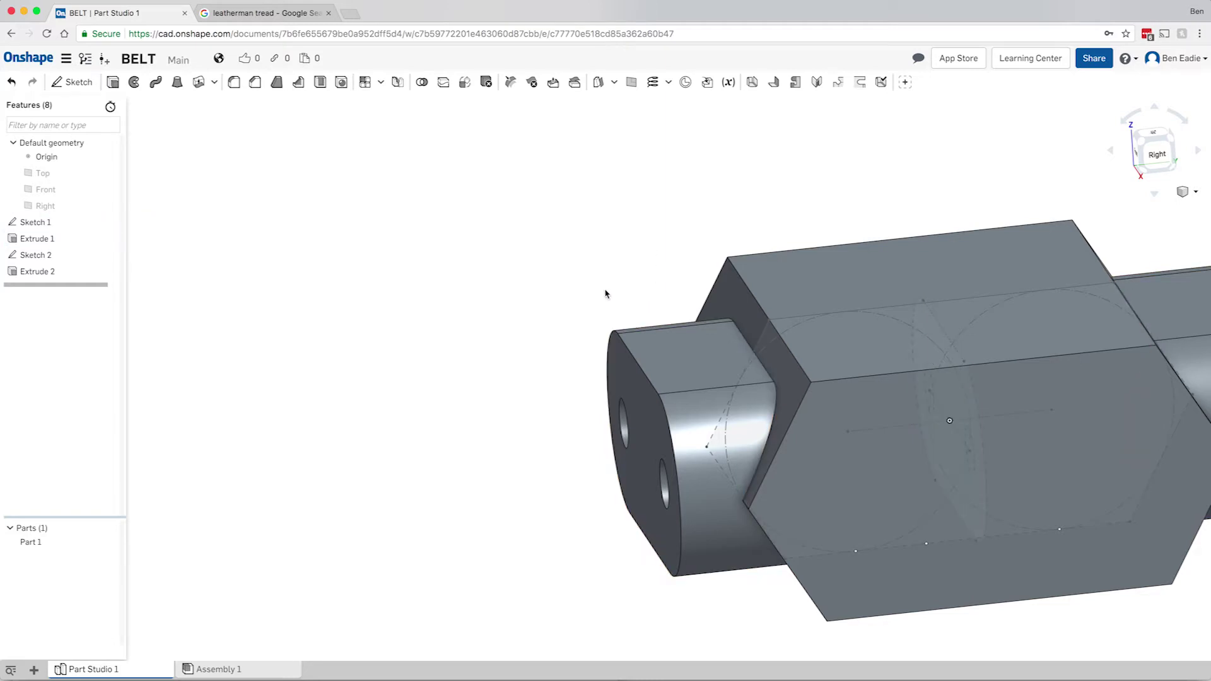
click(61, 188)
key(f)
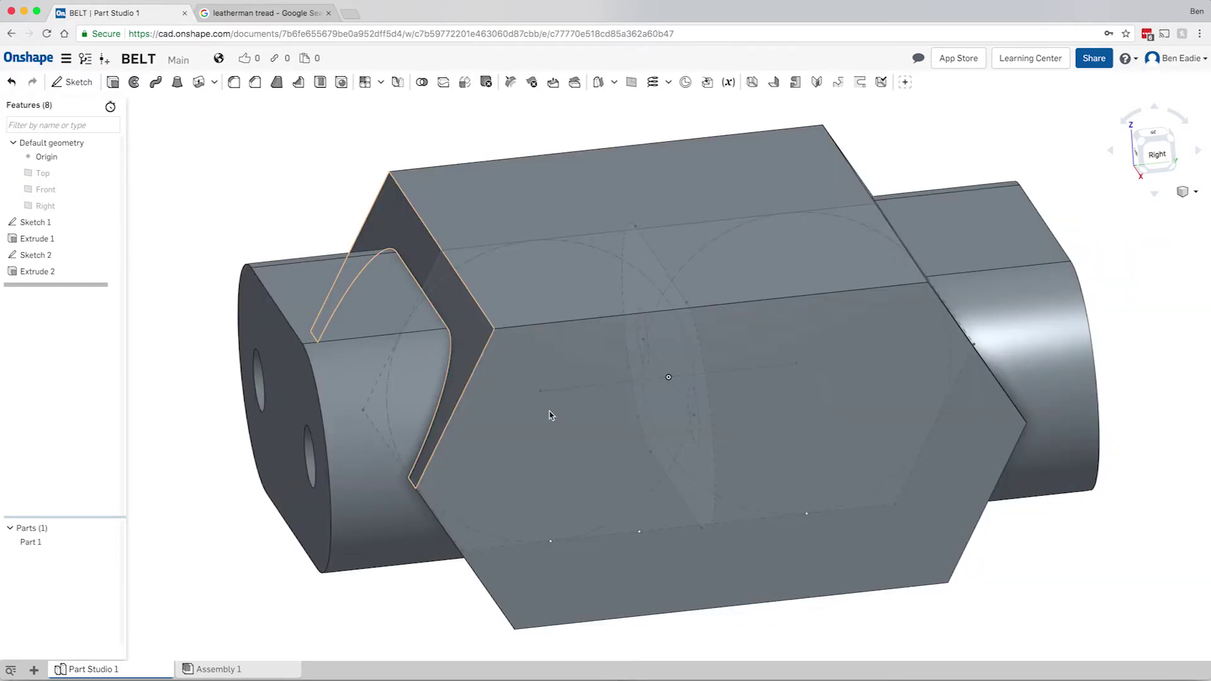
click(567, 573)
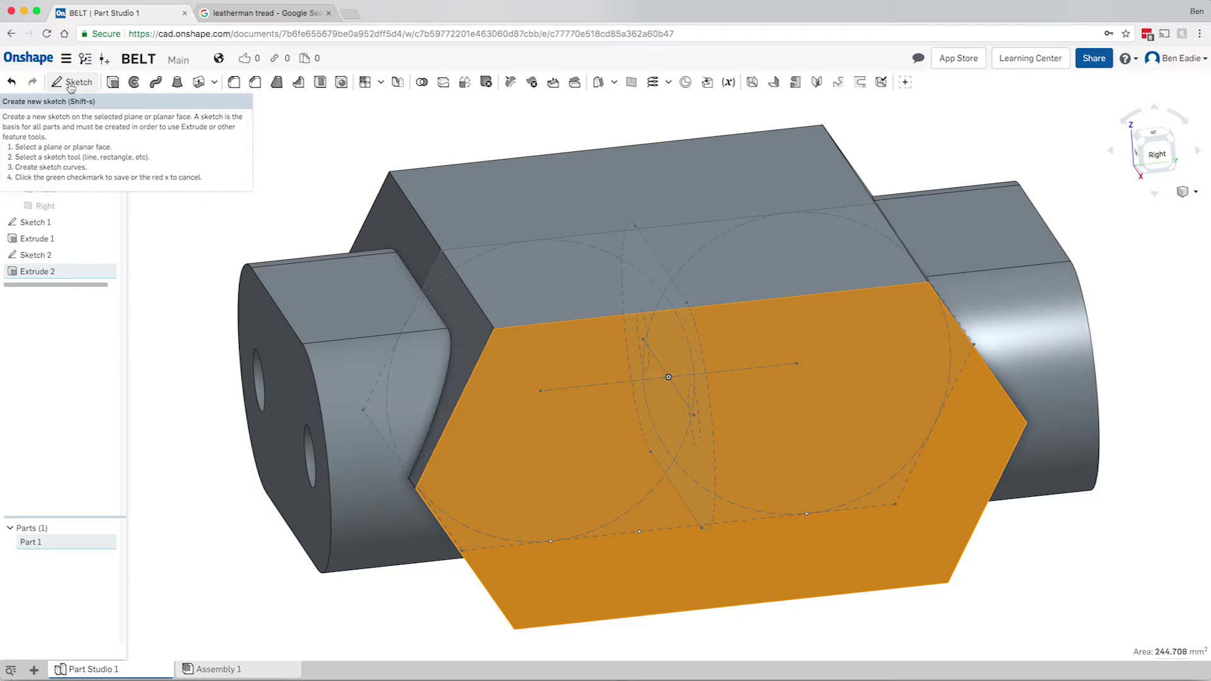
click(336, 374)
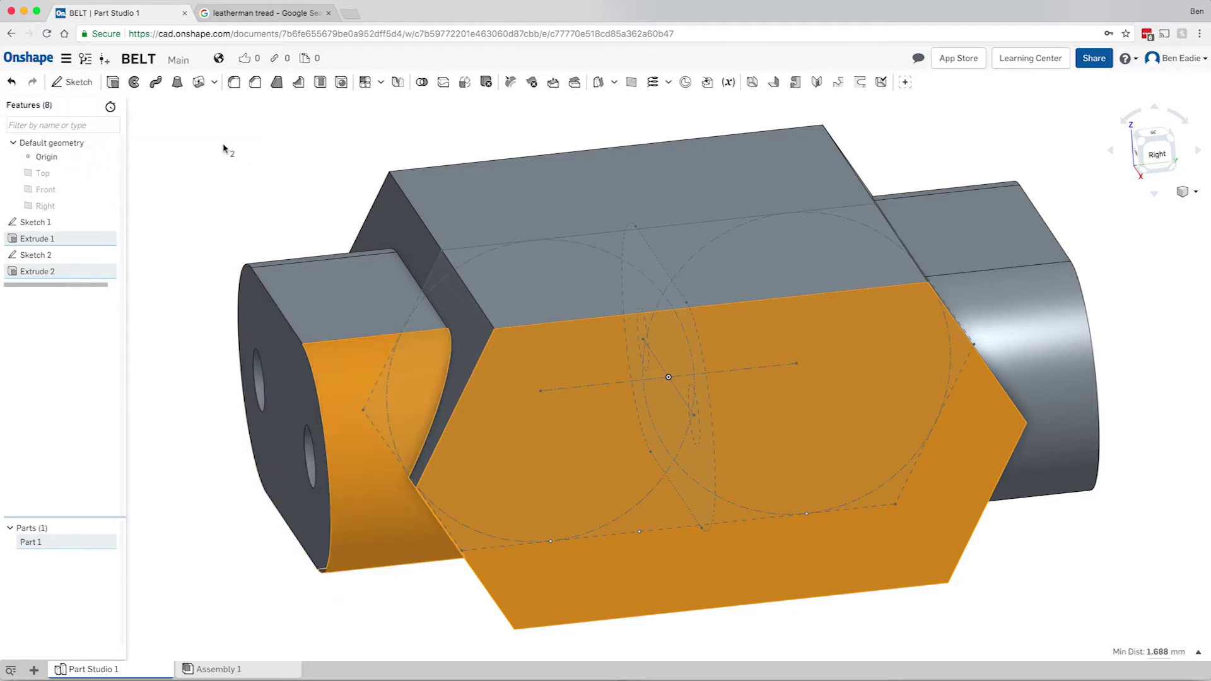
click(231, 171)
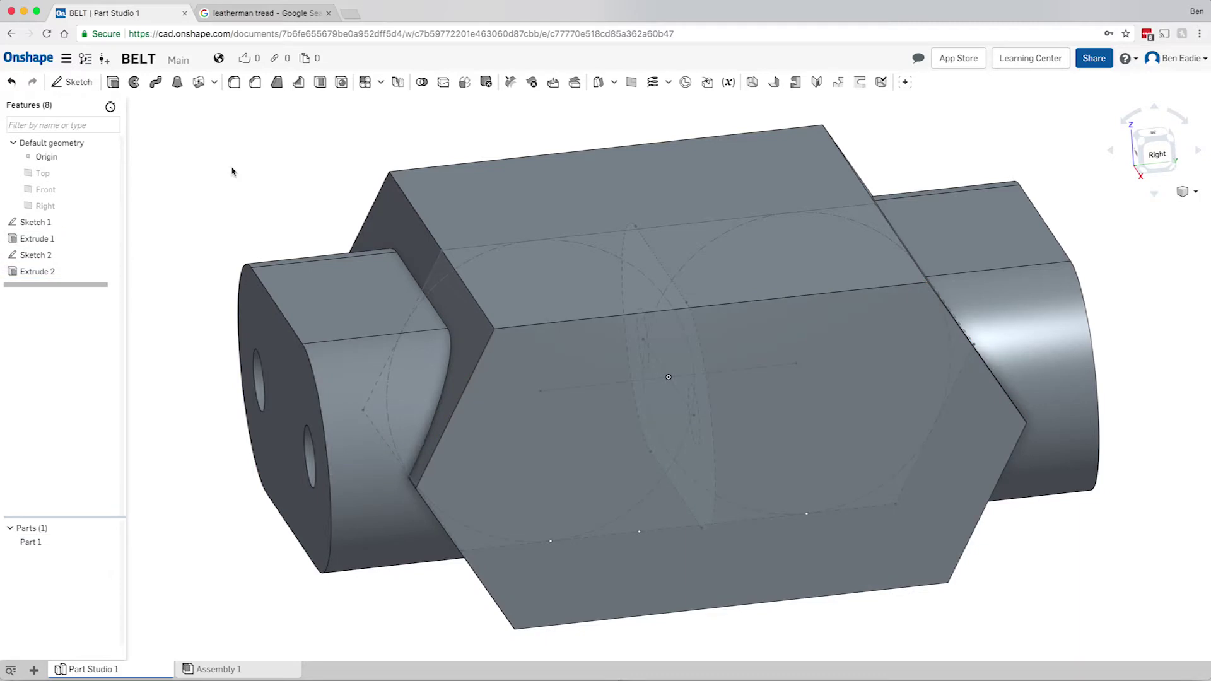
click(335, 386)
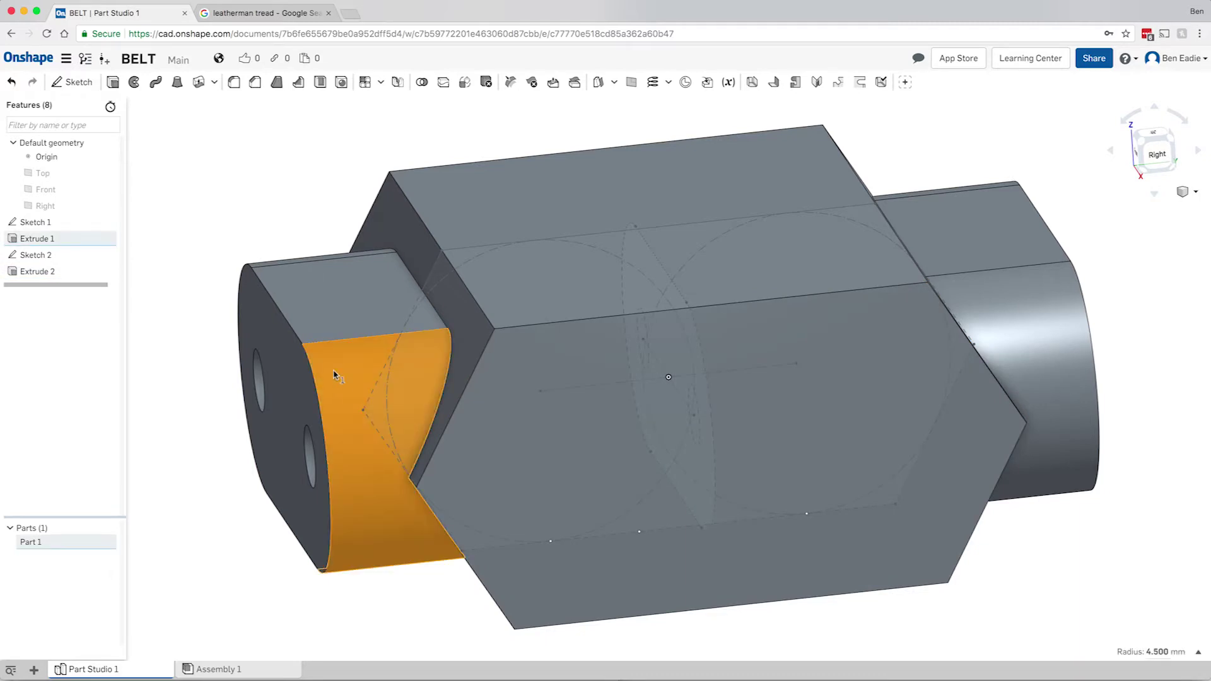
click(78, 83)
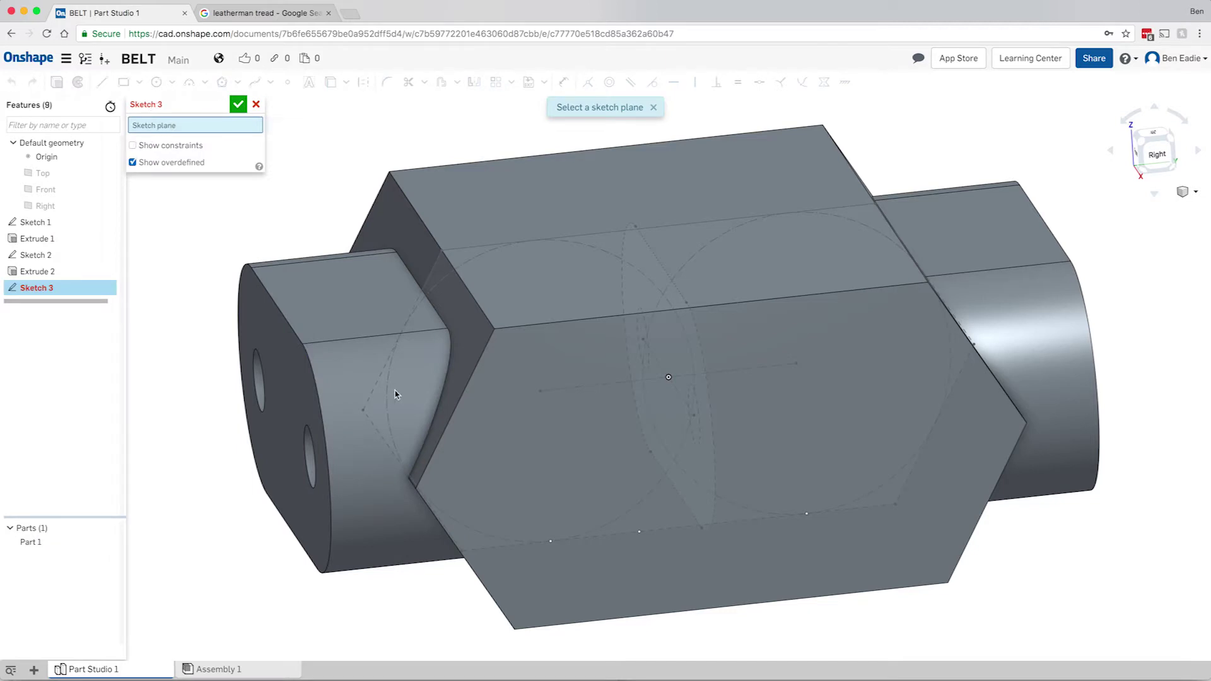
click(255, 105)
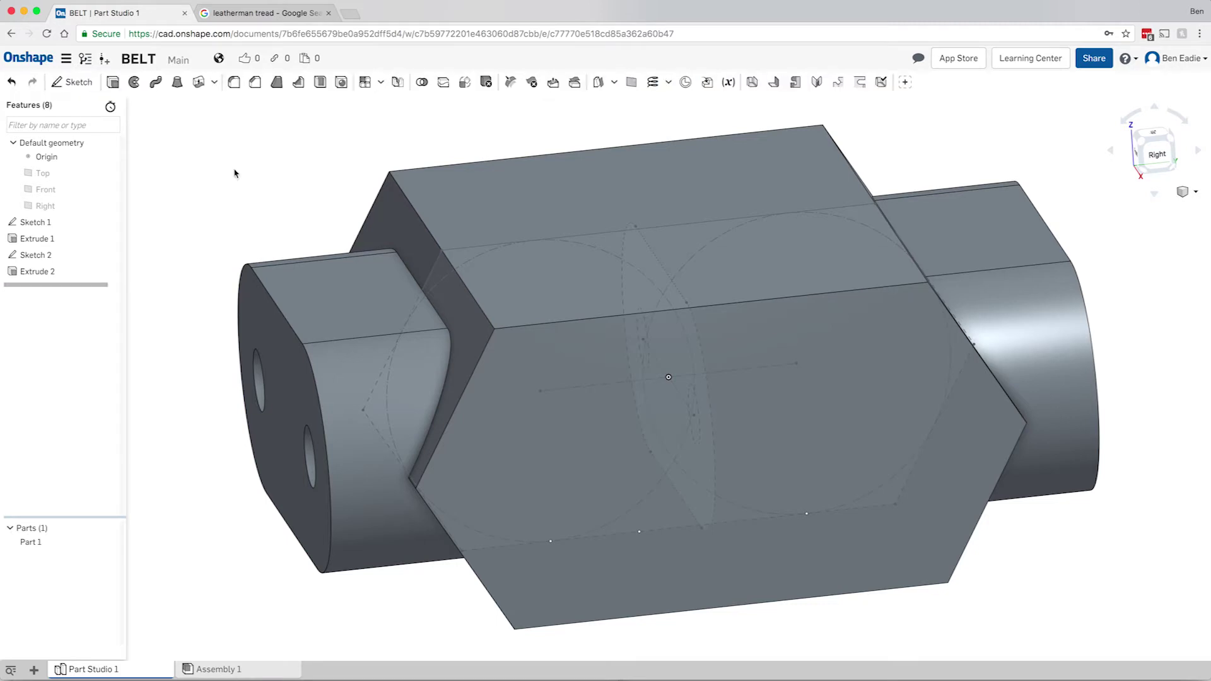
- Start a sketch on the large hexagonal end face and draw a circumscribed hexagon with sides about 3.3 mm near the left circle's centre
click(484, 477)
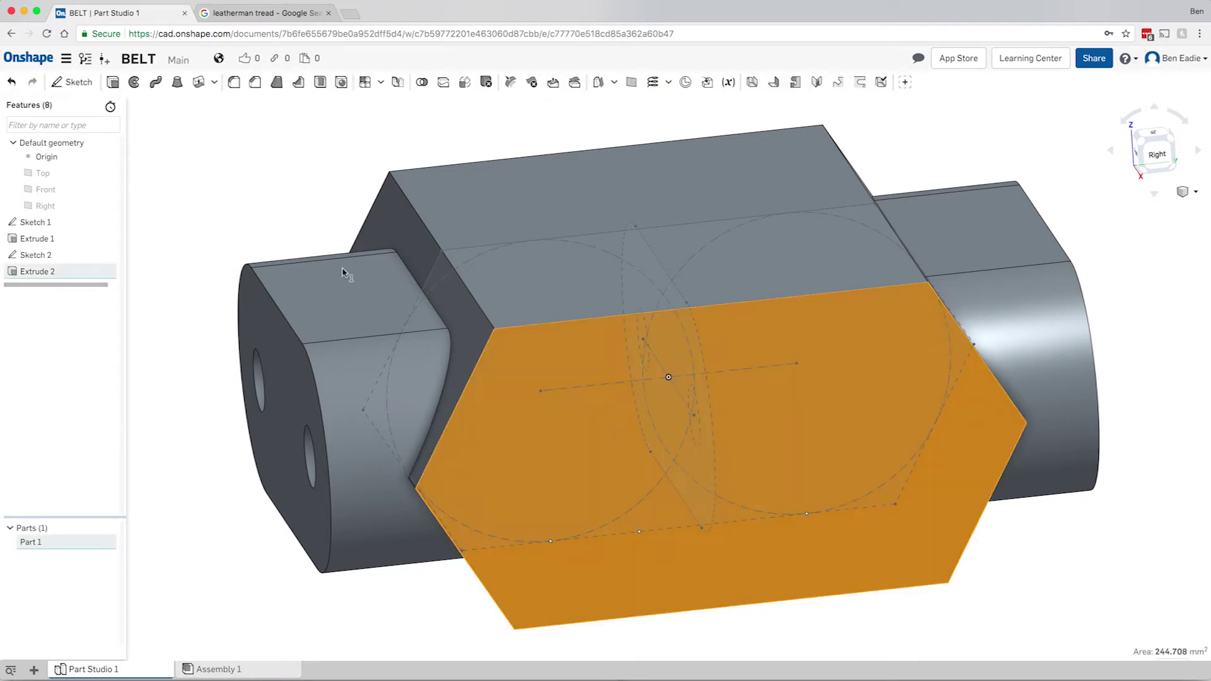
click(75, 84)
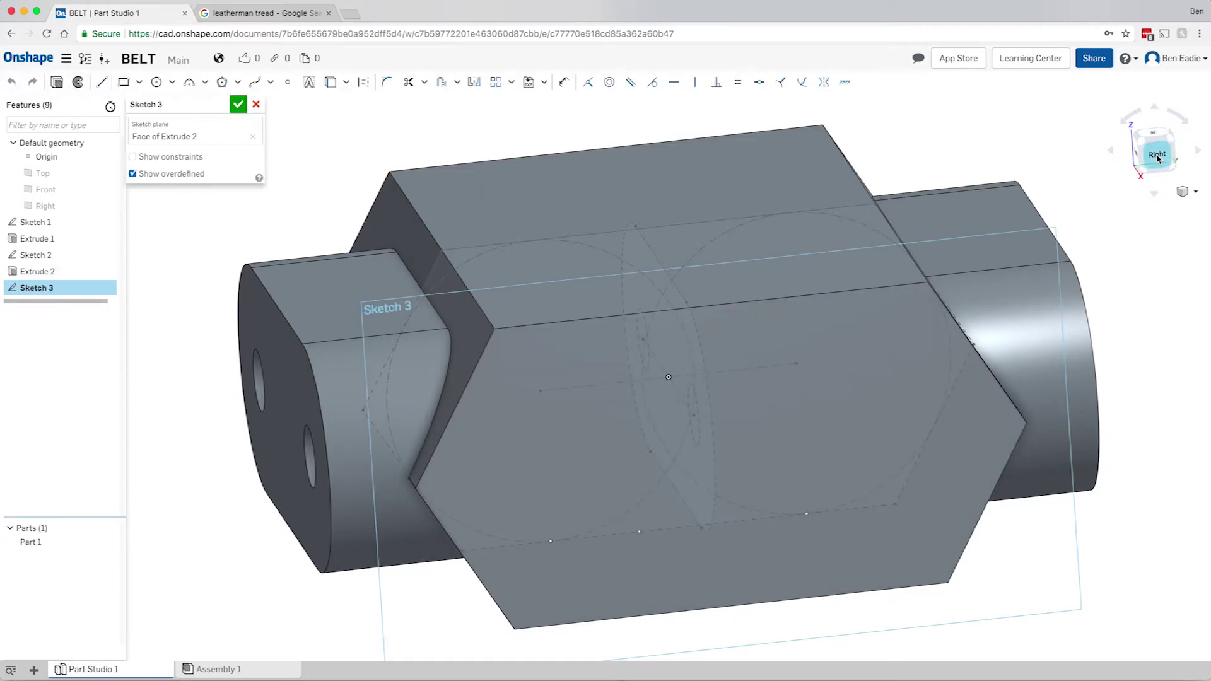
key(n)
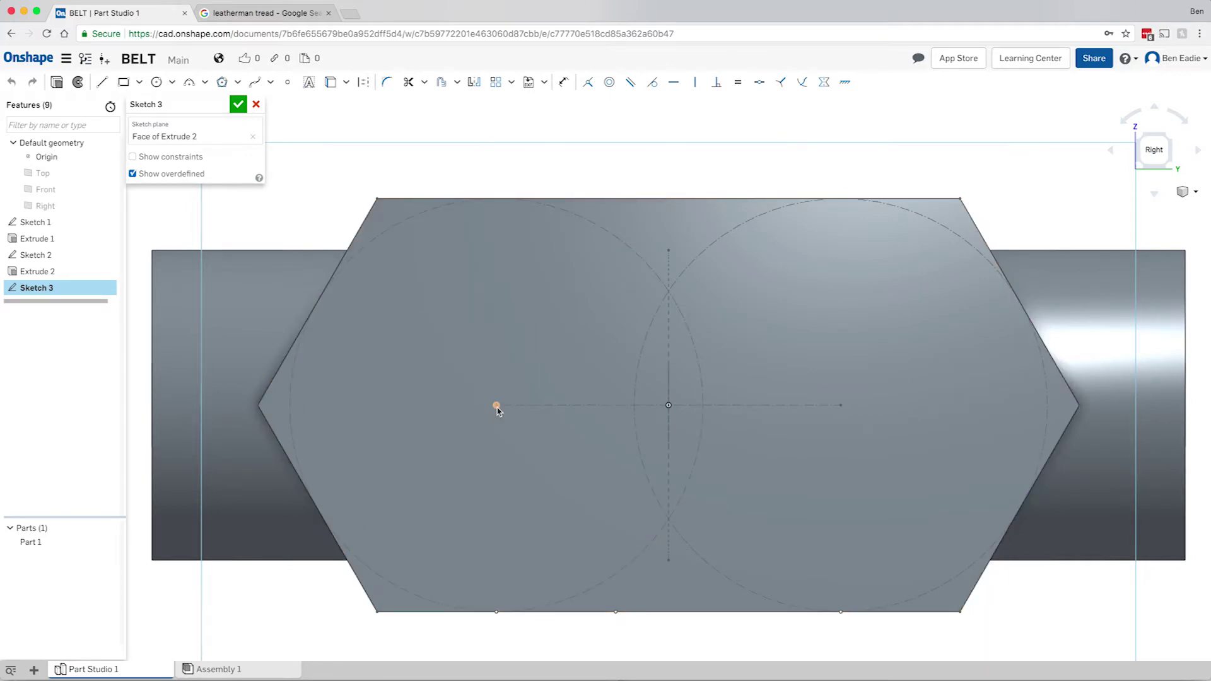
click(222, 84)
click(488, 377)
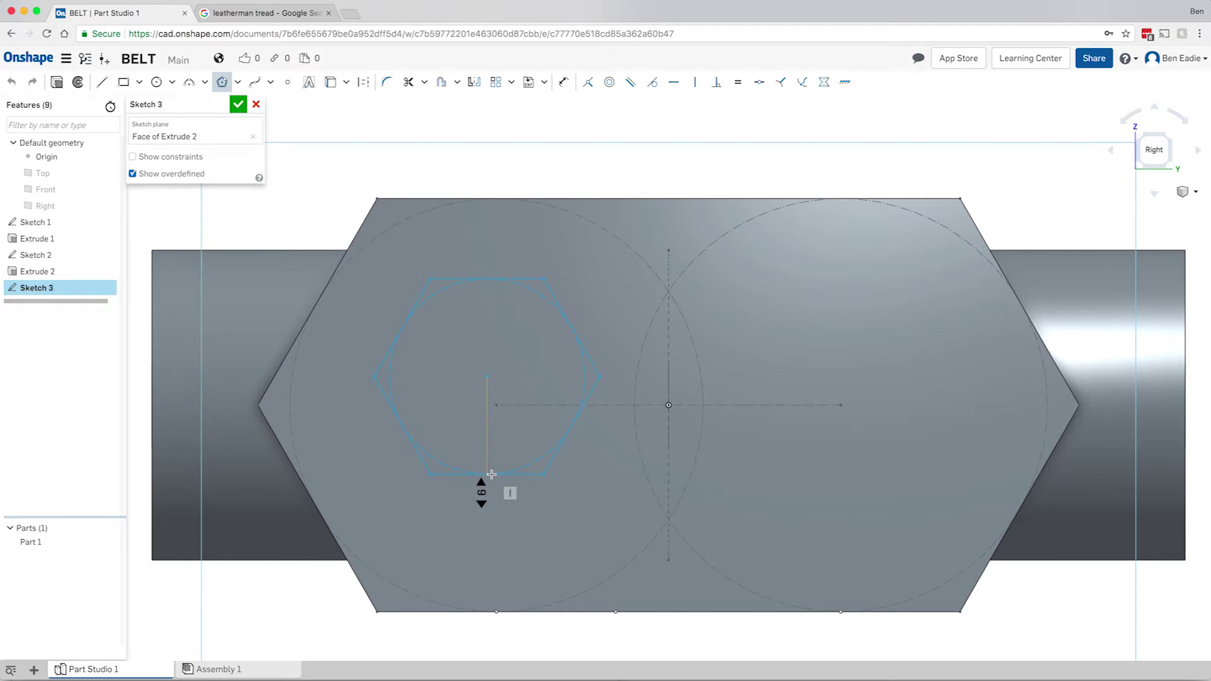
click(491, 474)
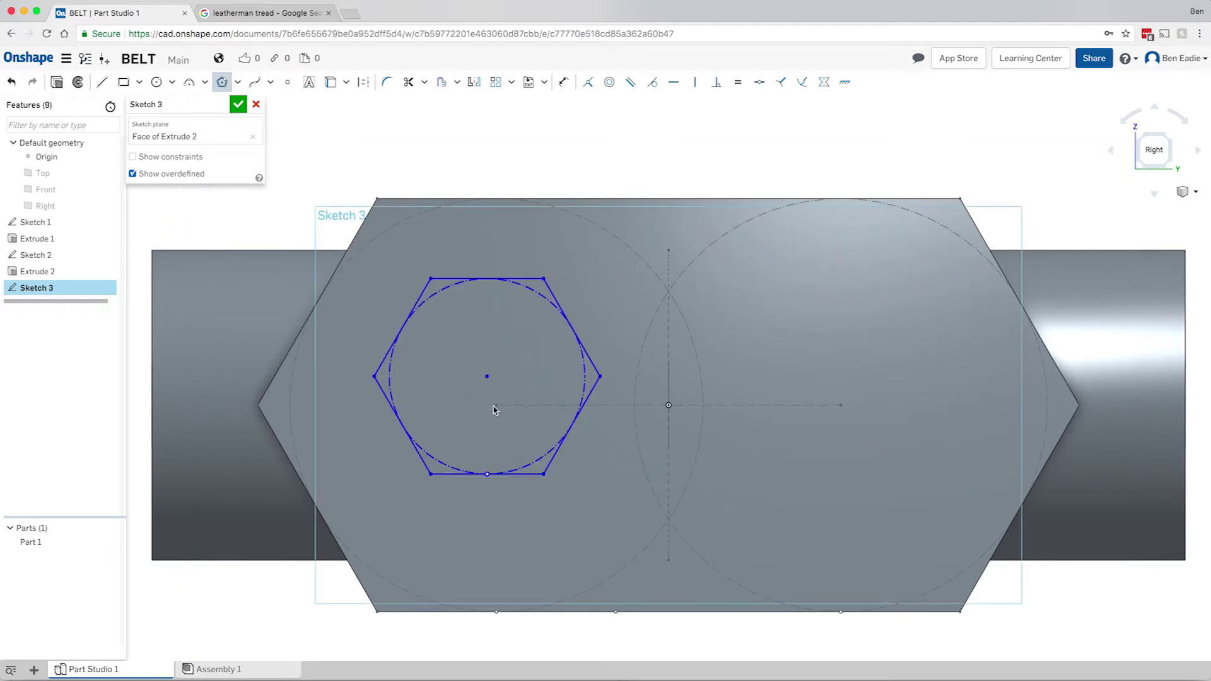
key(Escape)
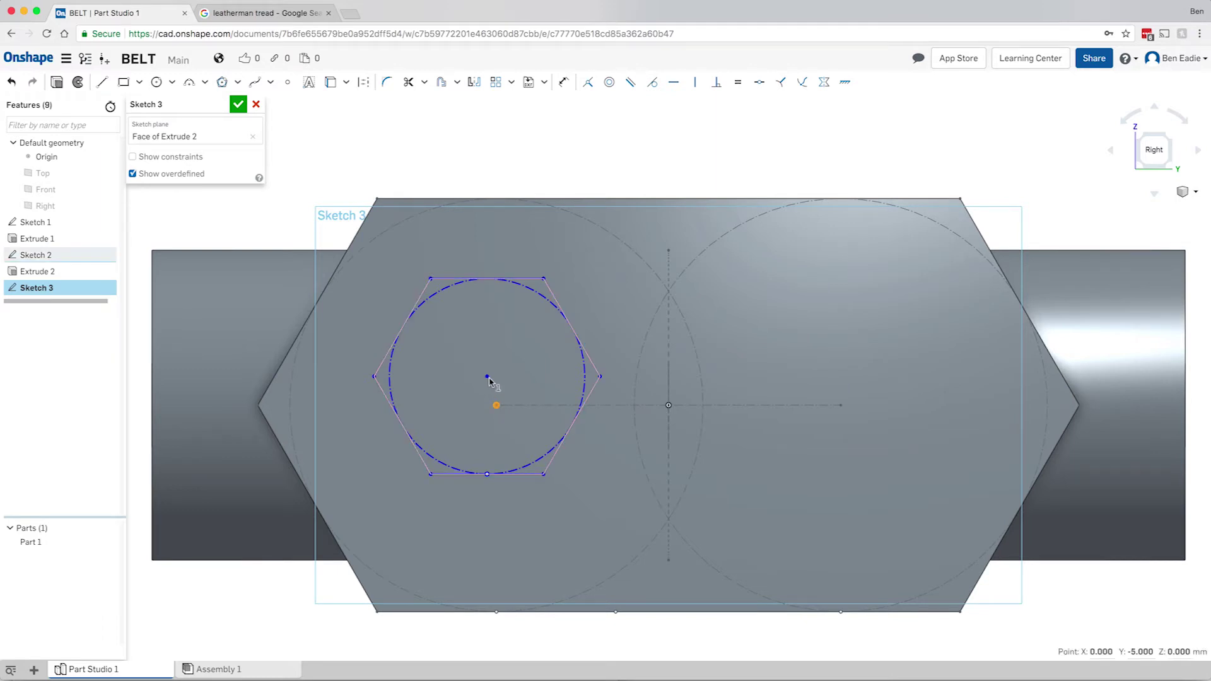
- Make the small hexagon's centre coincident with the left end of the horizontal construction line and its upper side parallel to the body's upper edge
click(487, 377)
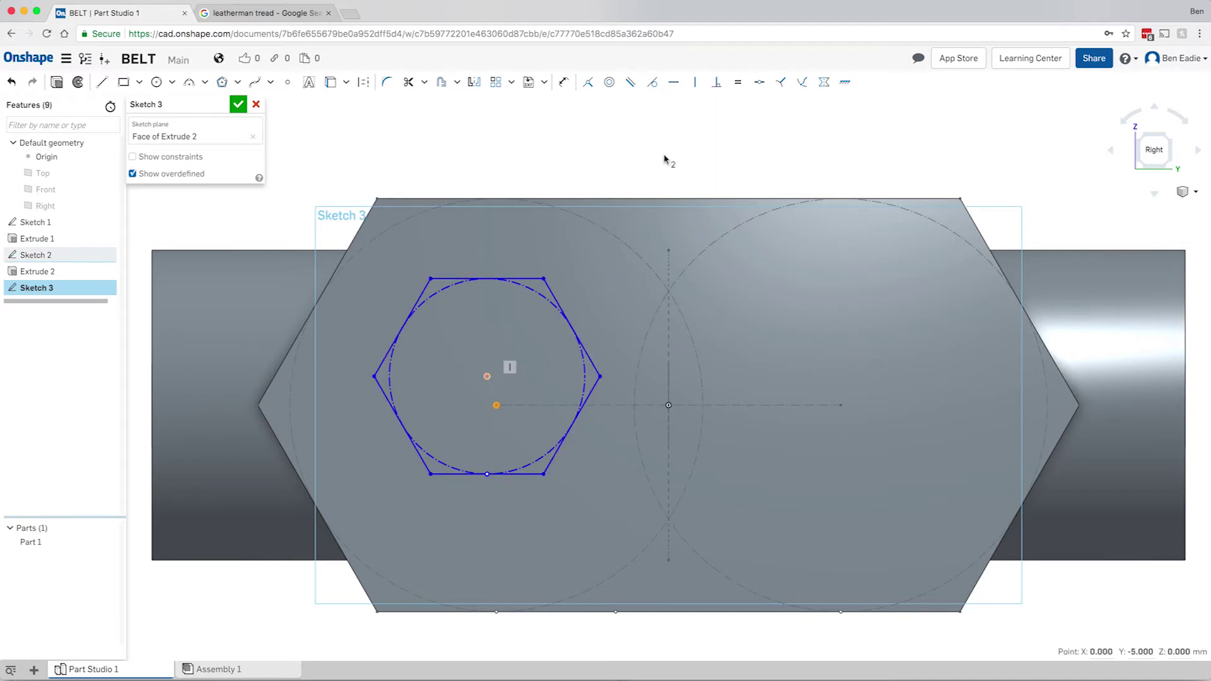
click(589, 84)
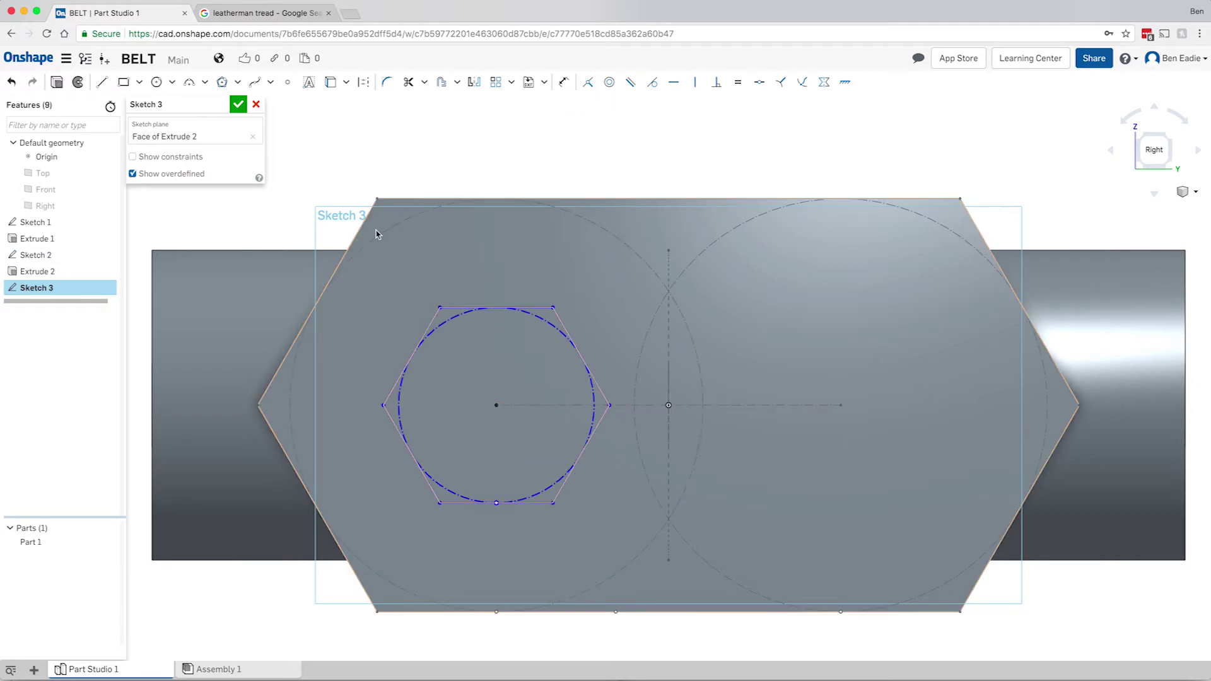
click(459, 309)
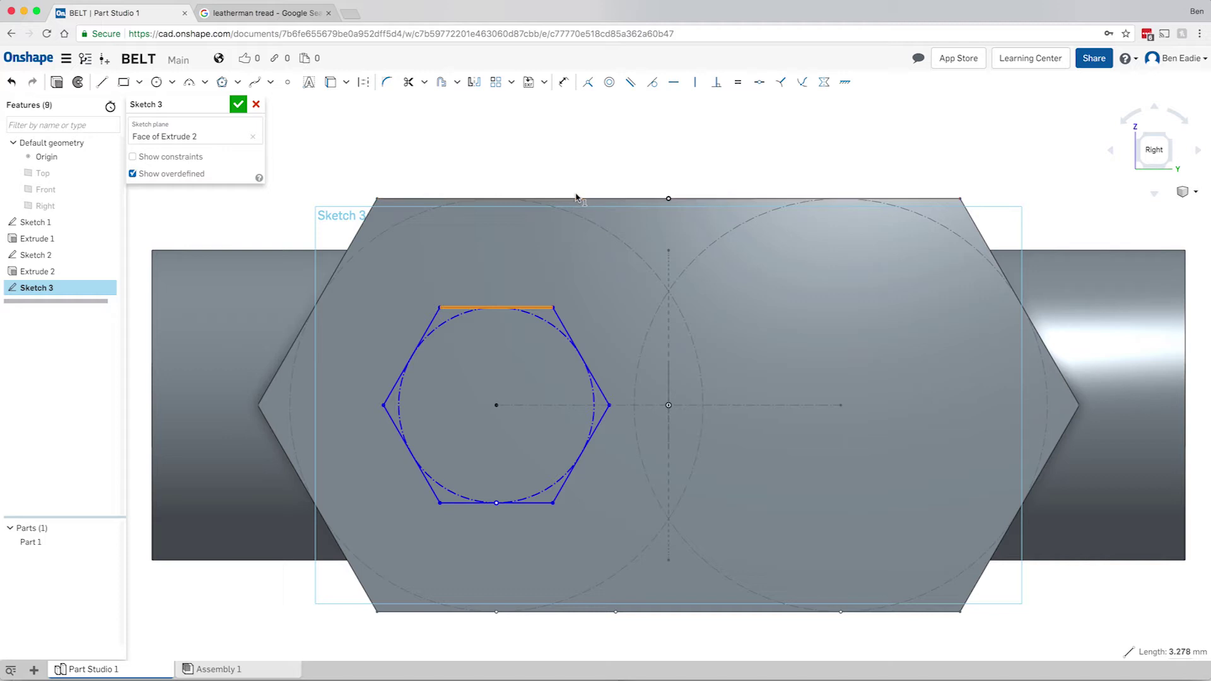
click(524, 311)
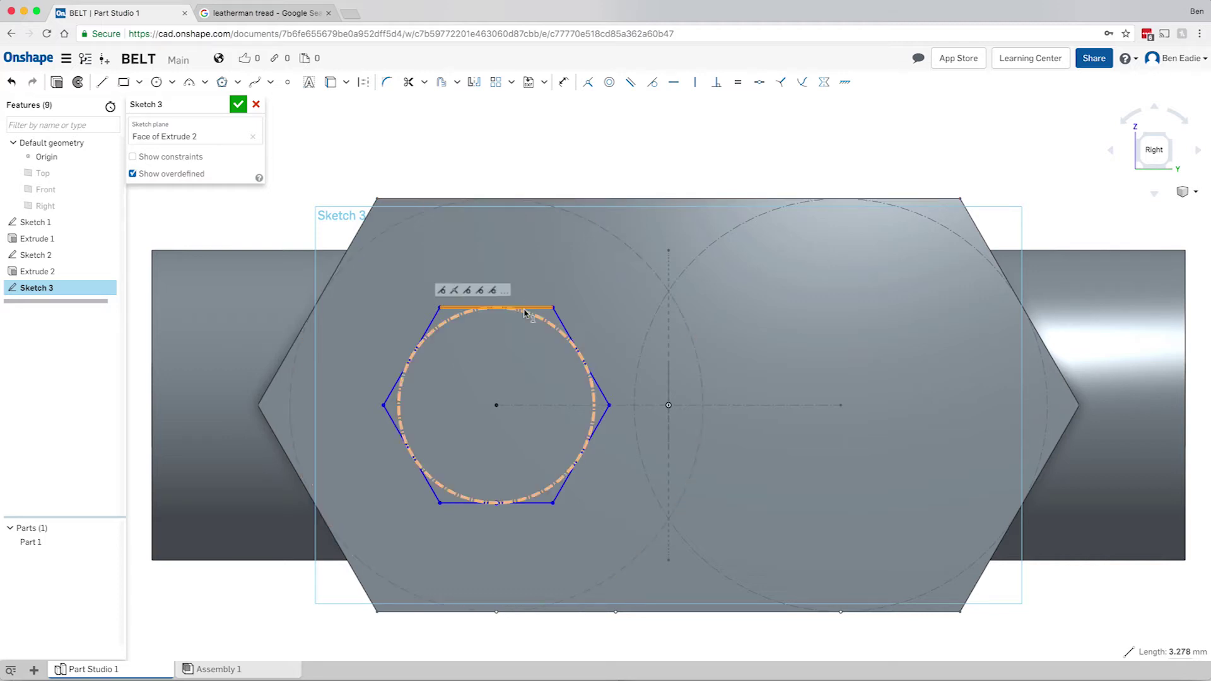
key(t)
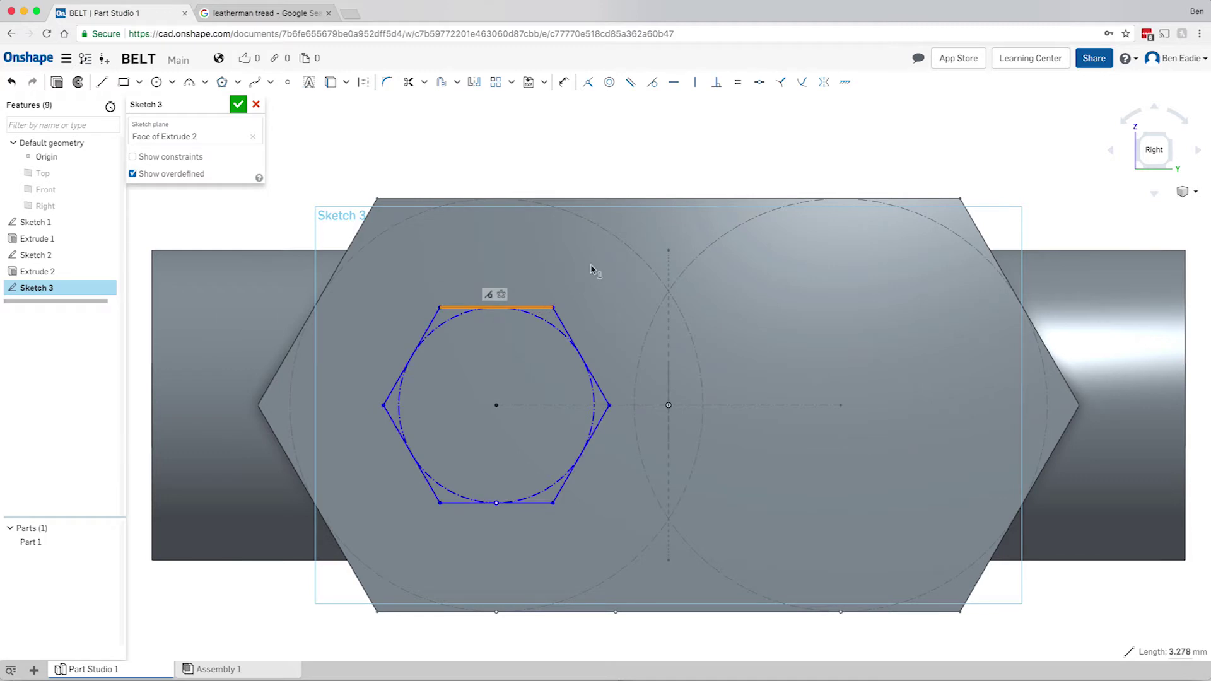
click(628, 199)
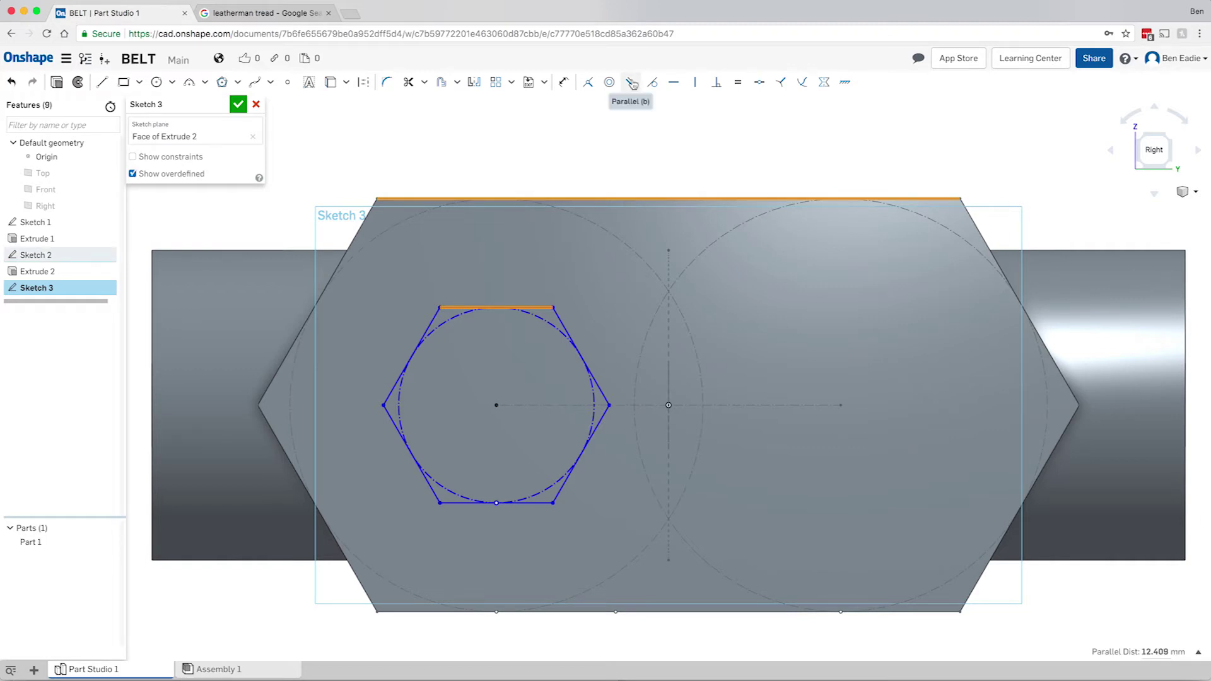
click(632, 83)
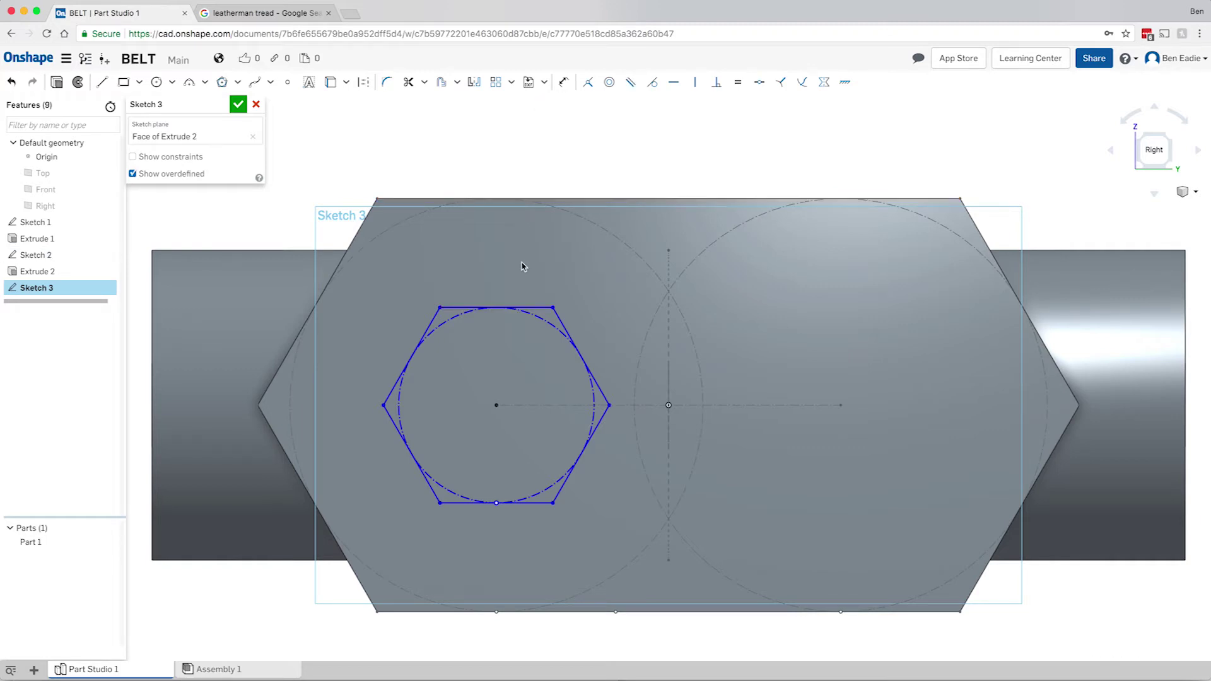
- Resize the small hexagon freely to test how it moves with its constraints
click(552, 309)
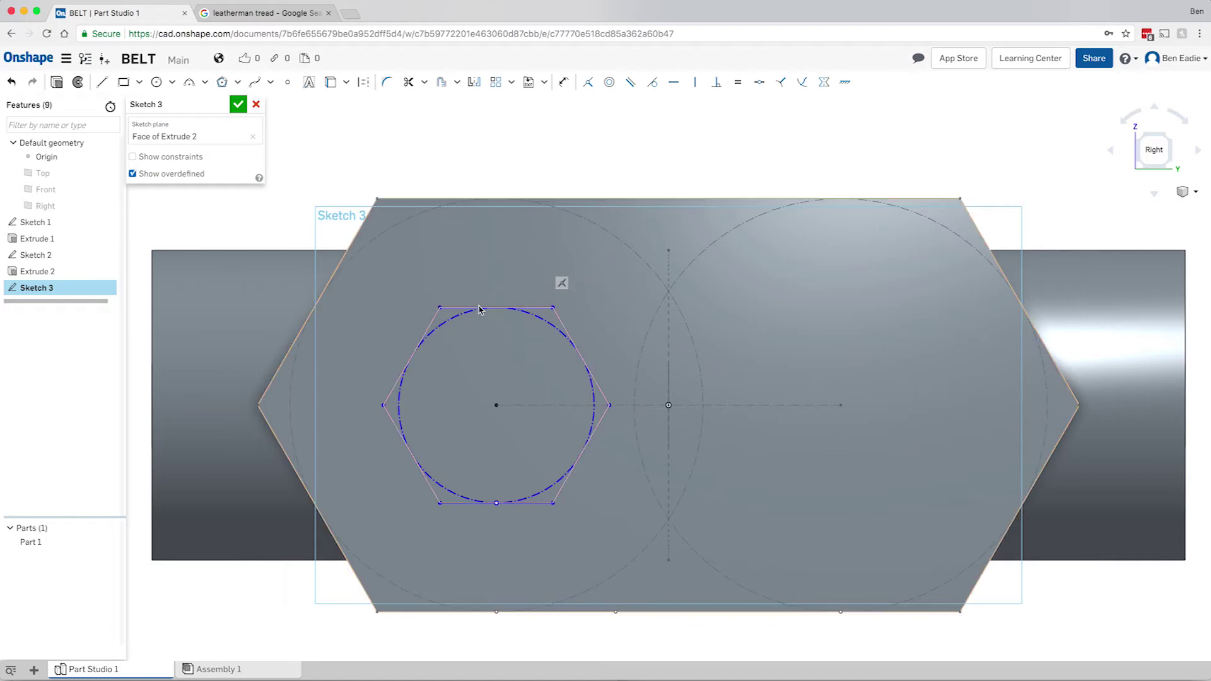
click(468, 335)
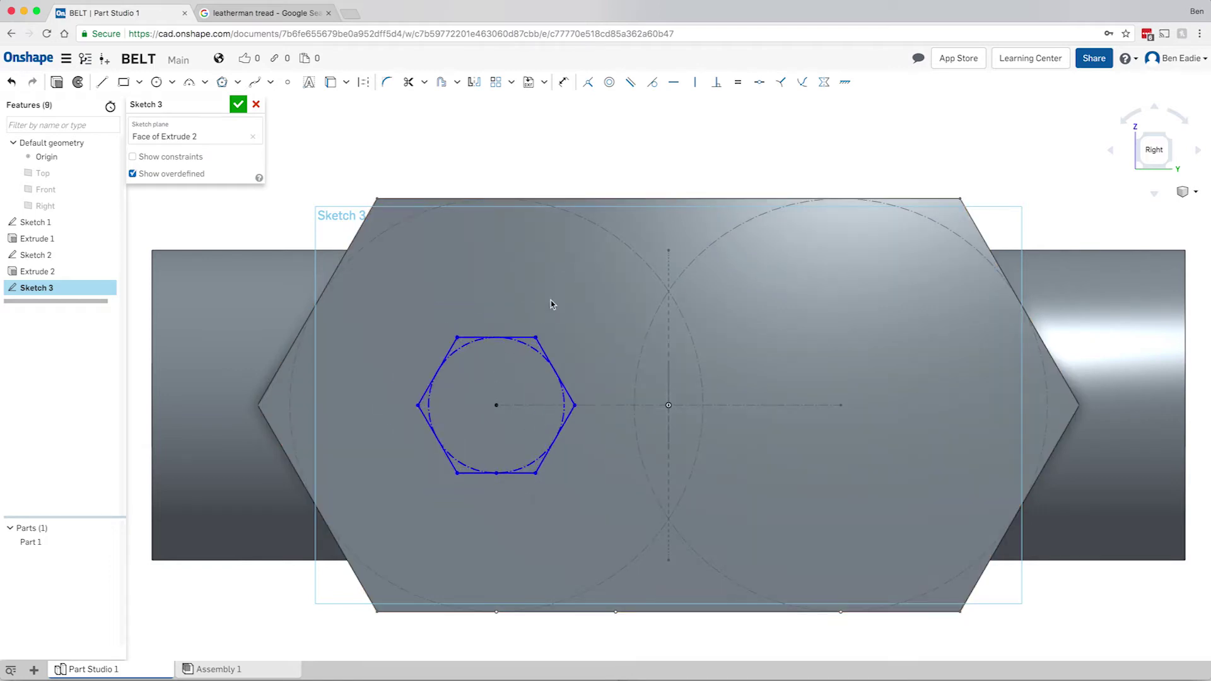
click(546, 308)
- Dimension the diameter of the small hexagon's inscribed construction circle as 6.7 mm
key(d)
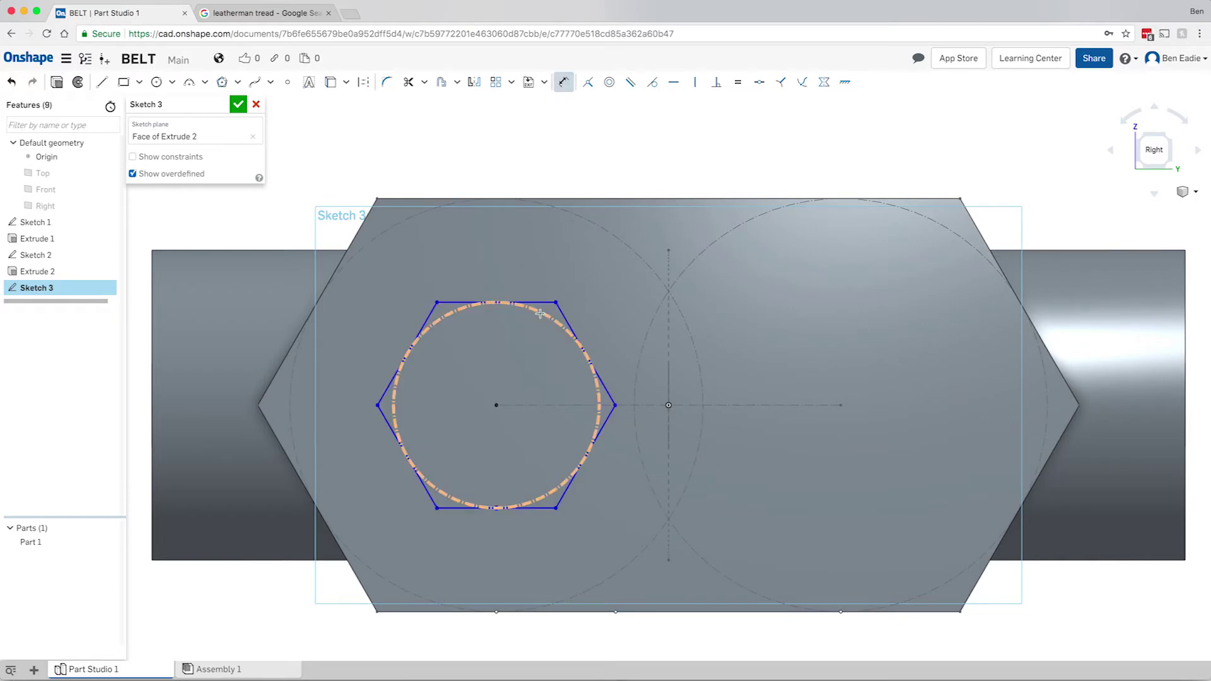
click(540, 313)
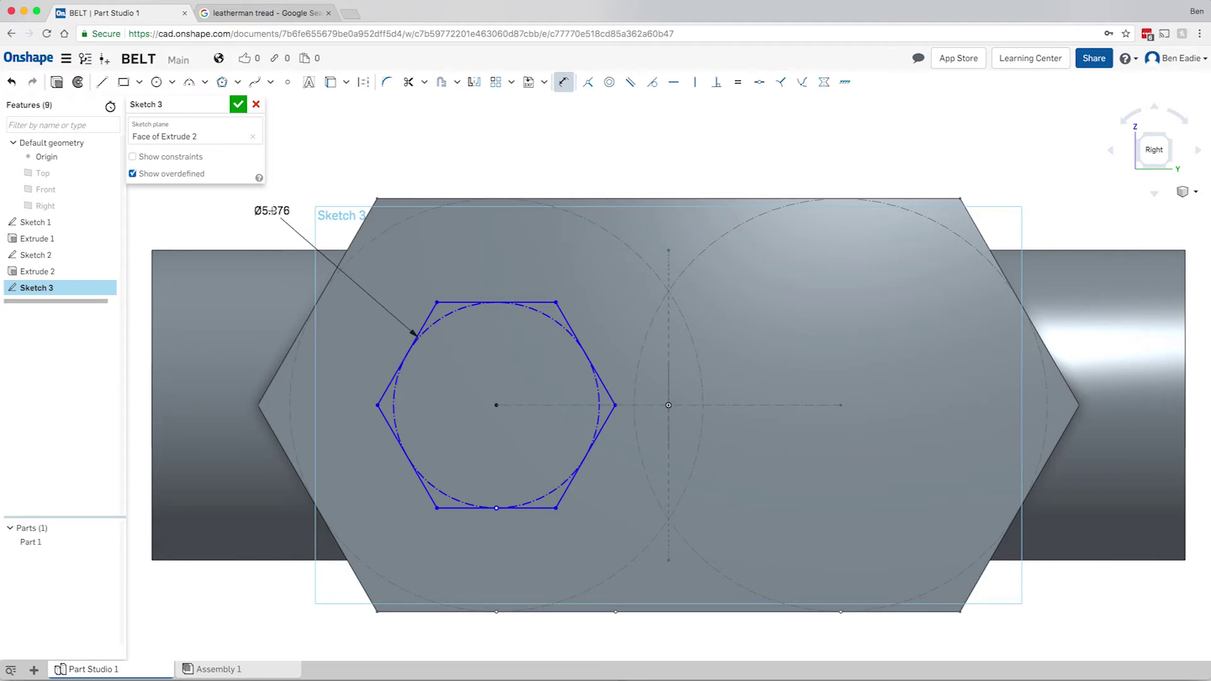
click(272, 211)
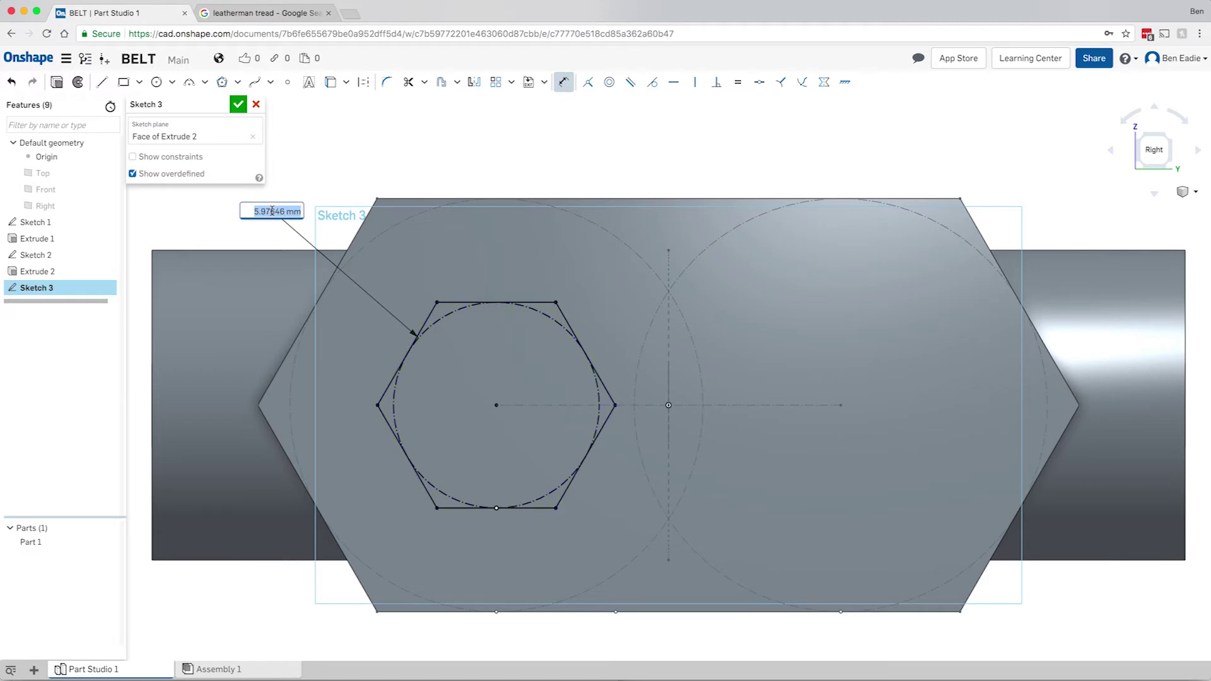
text(6.7)
key(Return)
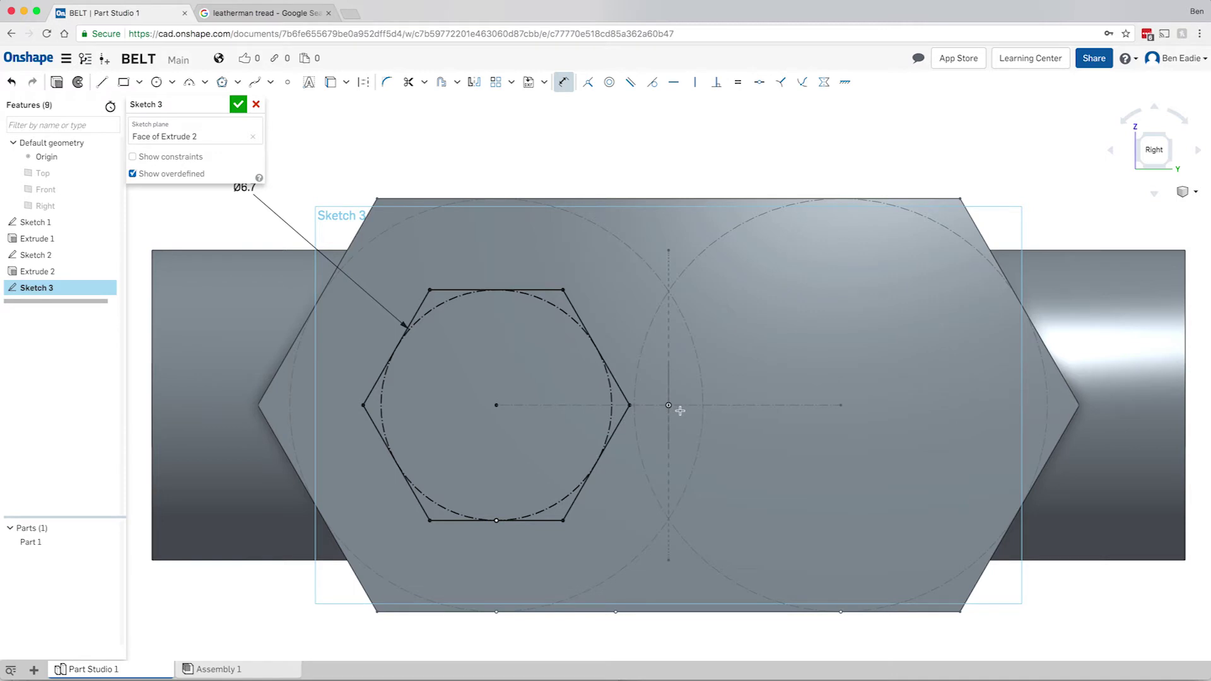
click(630, 405)
- Hide Sketch 1 and extrude the small hexagon of Sketch 3 as a Remove cut into the body
right_drag(708, 153, 725, 176)
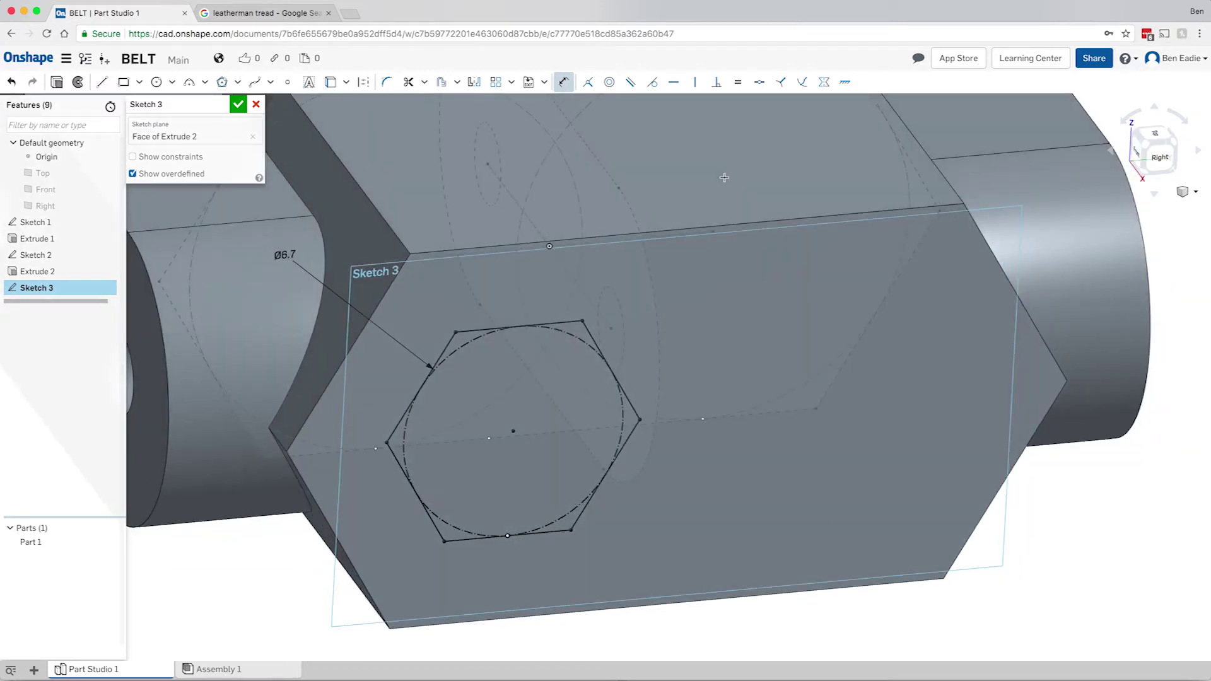
scroll(652, 252, up, 3)
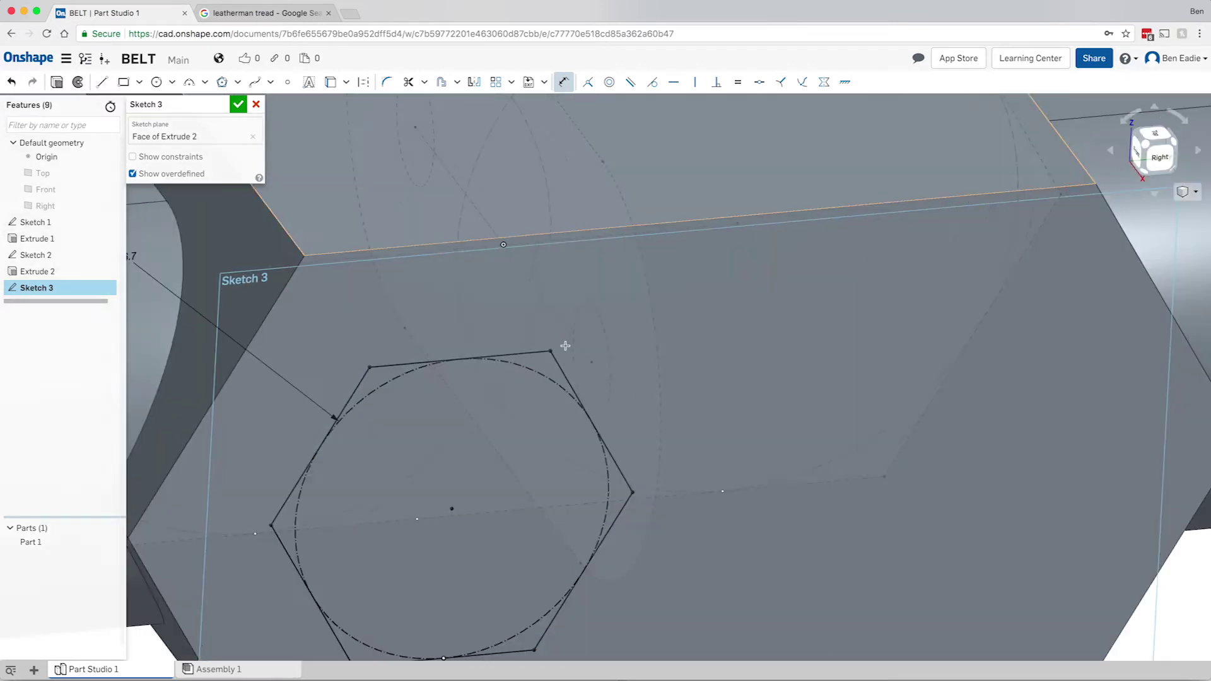
scroll(565, 345, up, 2)
scroll(565, 346, down, 5)
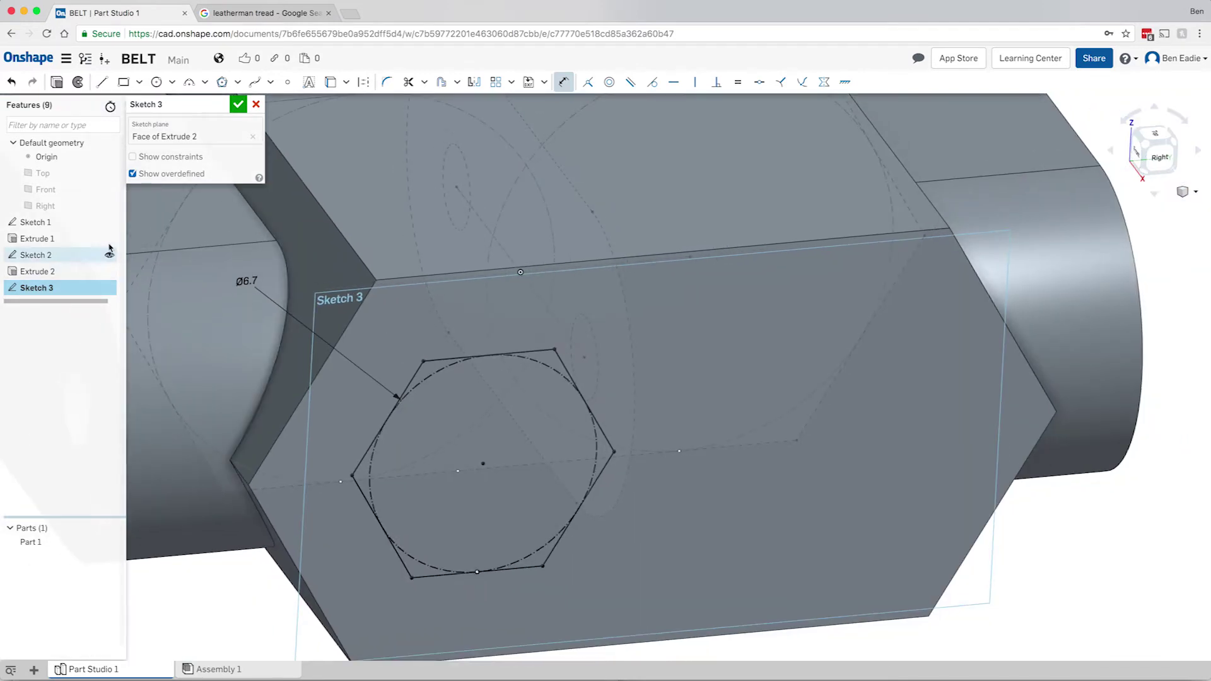
click(110, 222)
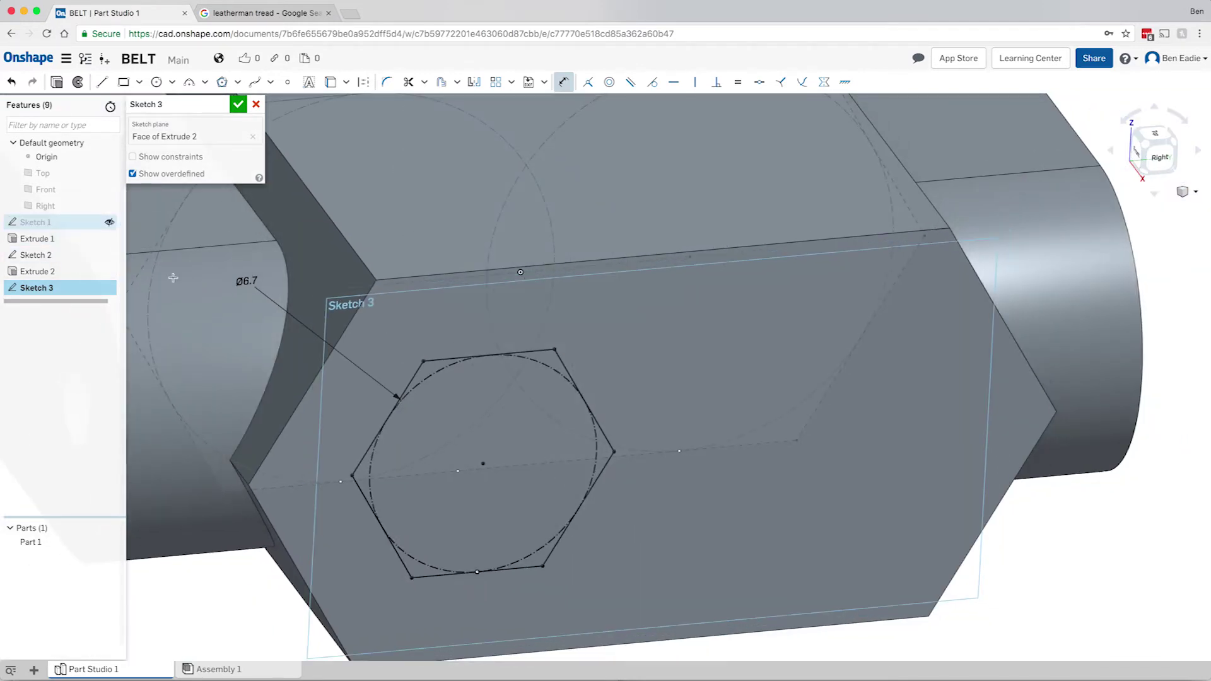
click(57, 84)
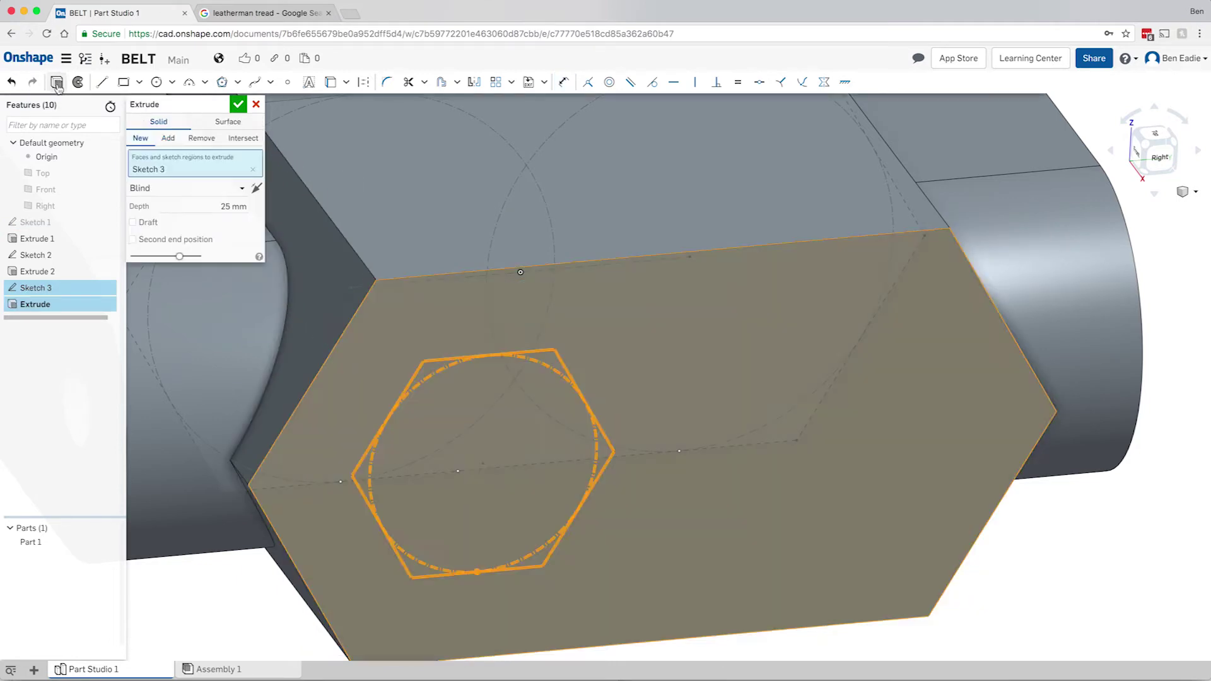
click(202, 139)
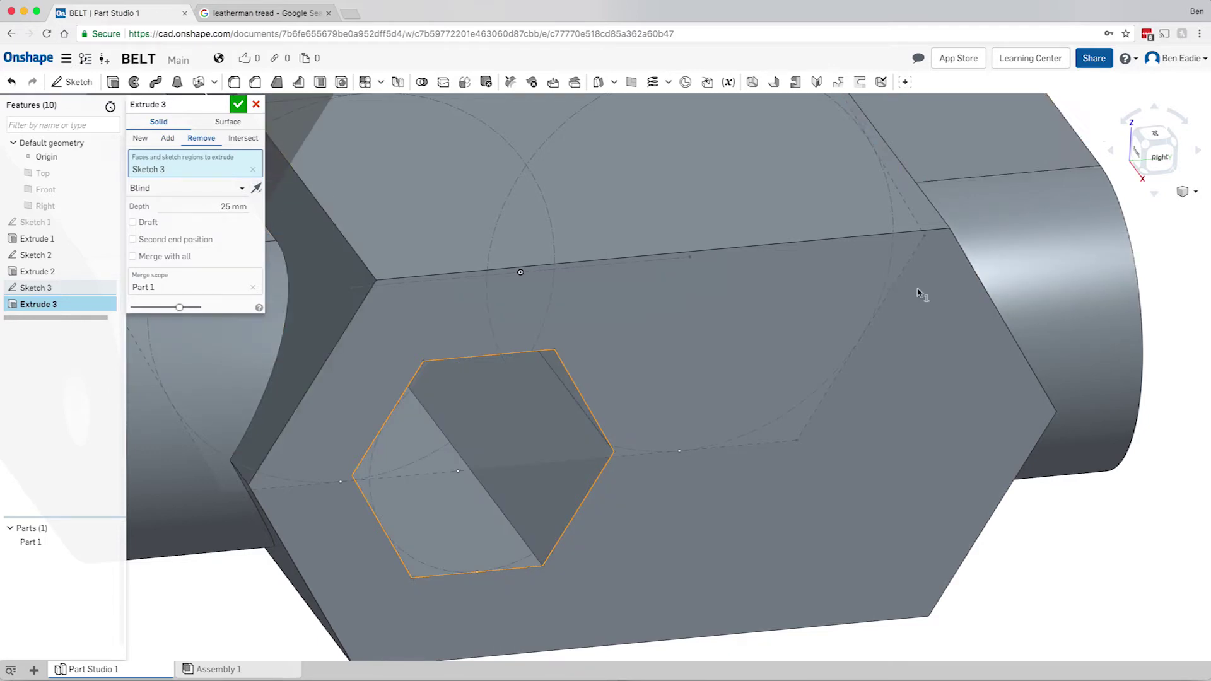
- Set the hexagonal cut's blind depth to 16.5 mm and accept the extrude
key(f)
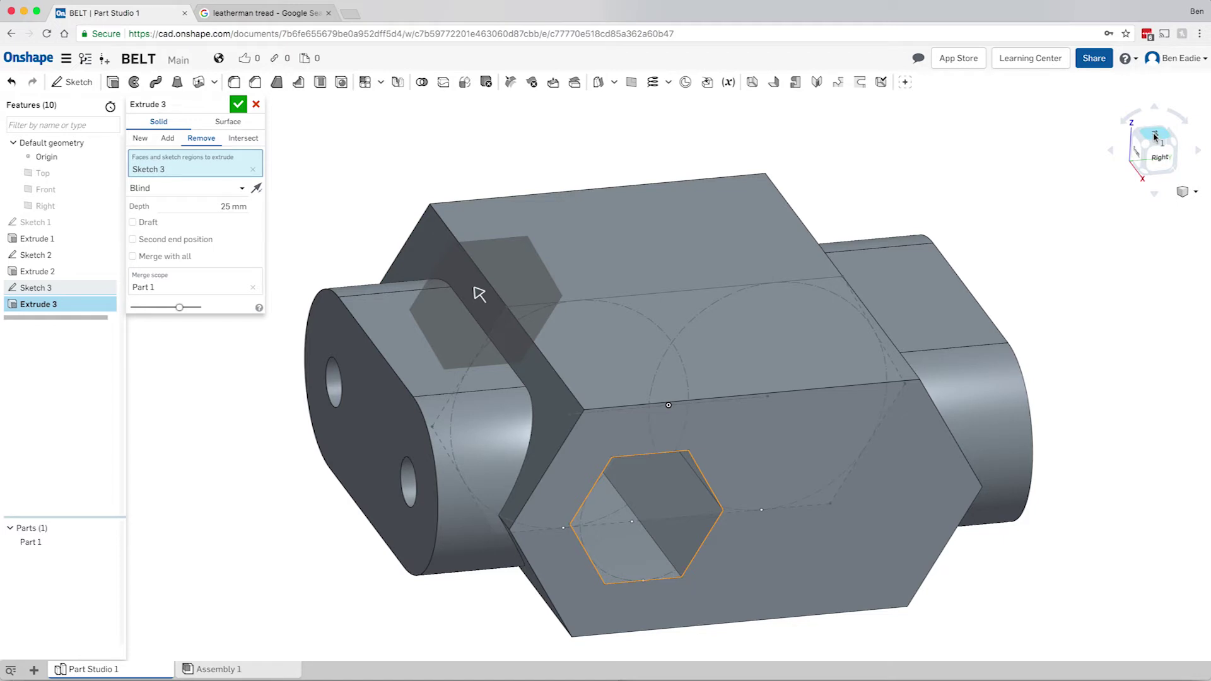
click(1155, 135)
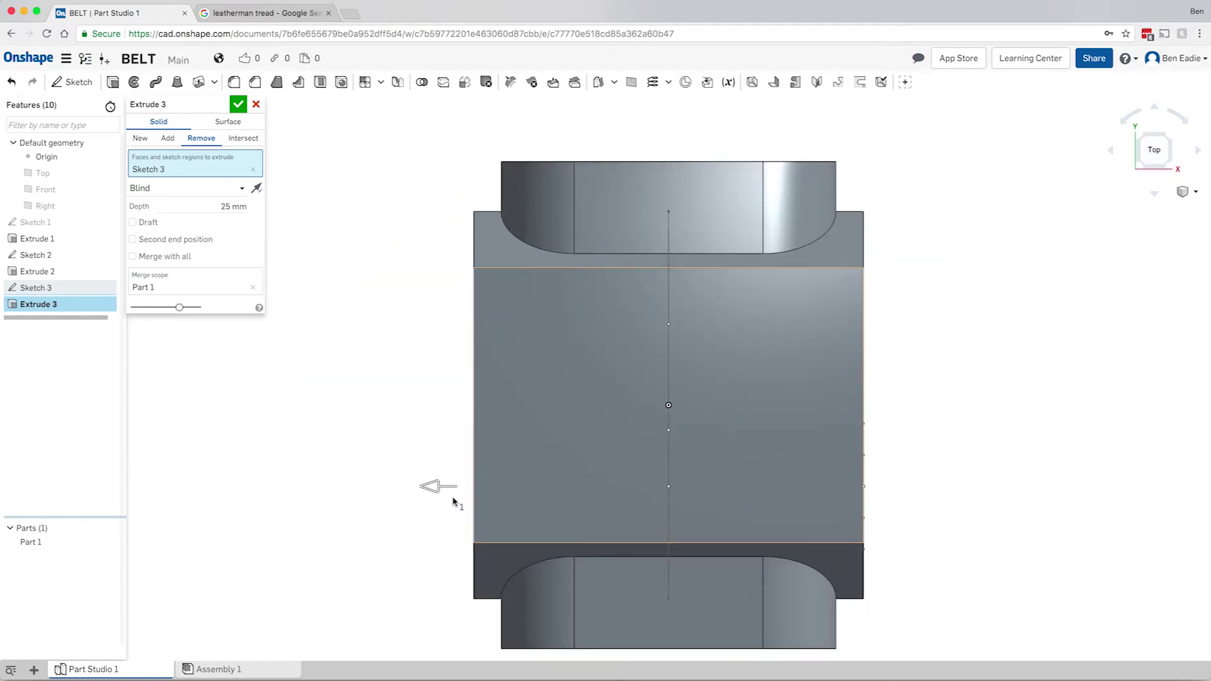
drag(438, 490, 528, 489)
right_drag(529, 489, 453, 388)
text(16.5 mm)
key(Return)
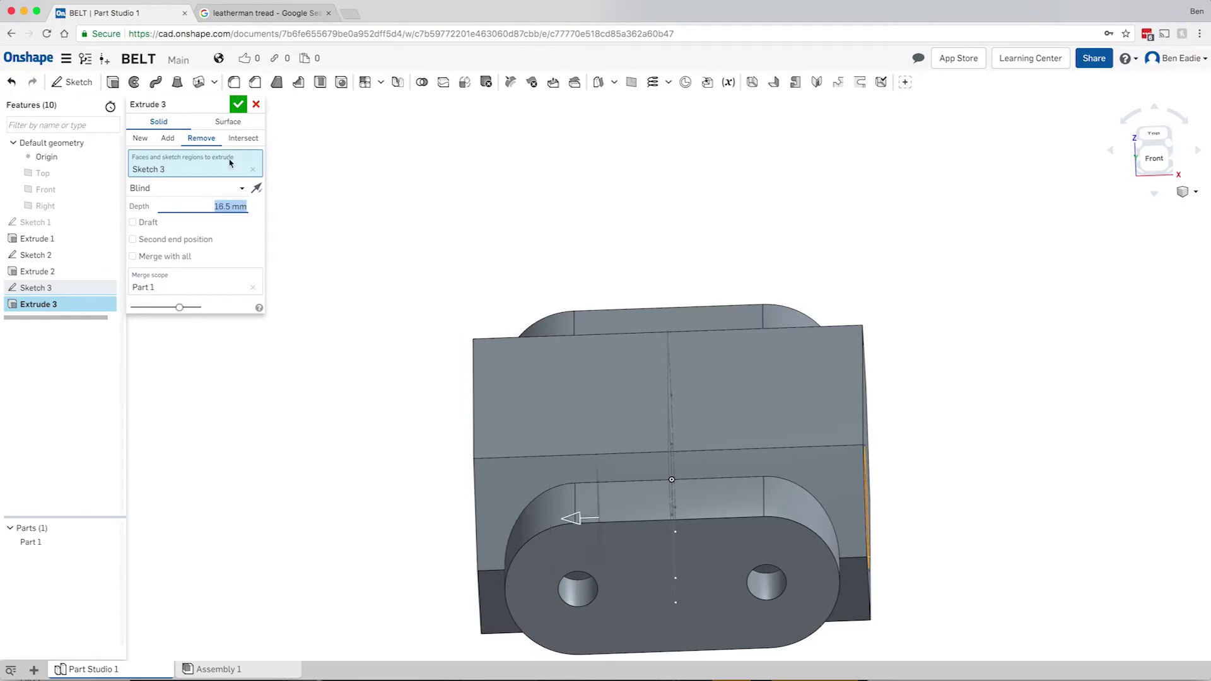
click(238, 106)
right_drag(535, 211, 359, 329)
click(769, 441)
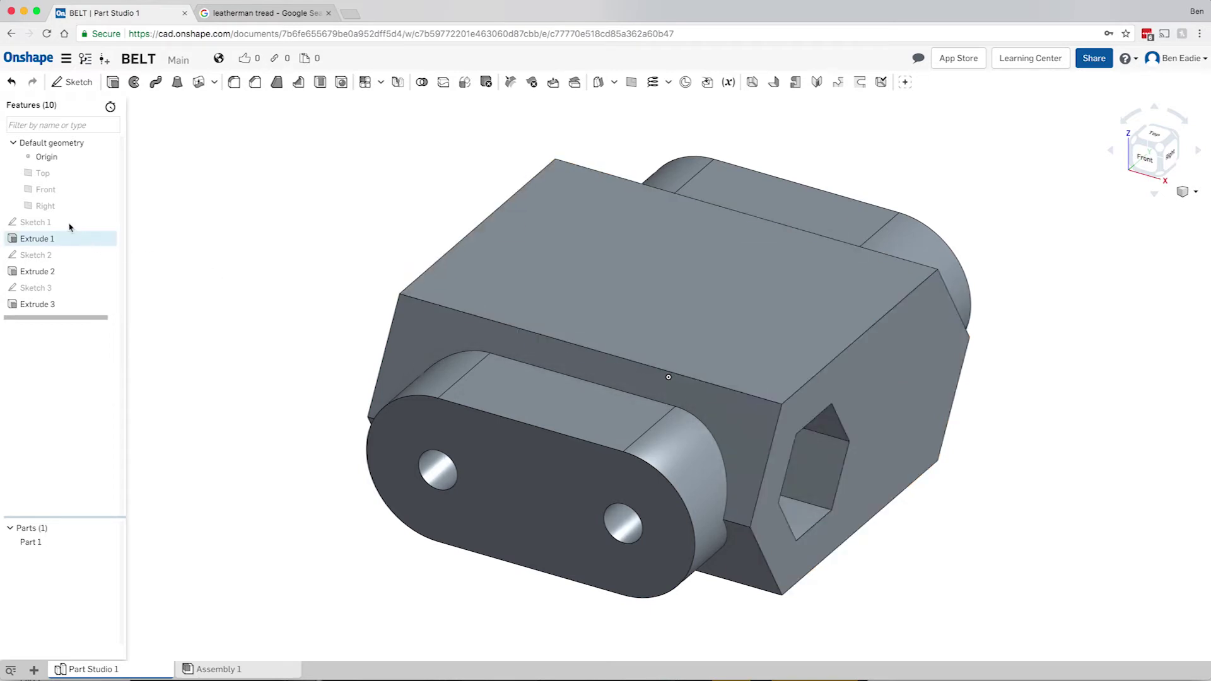
- Edit Sketch 1 to add a vertical construction line, about 4.5 mm long, from the origin to the slot's upper edge
right_click(45, 226)
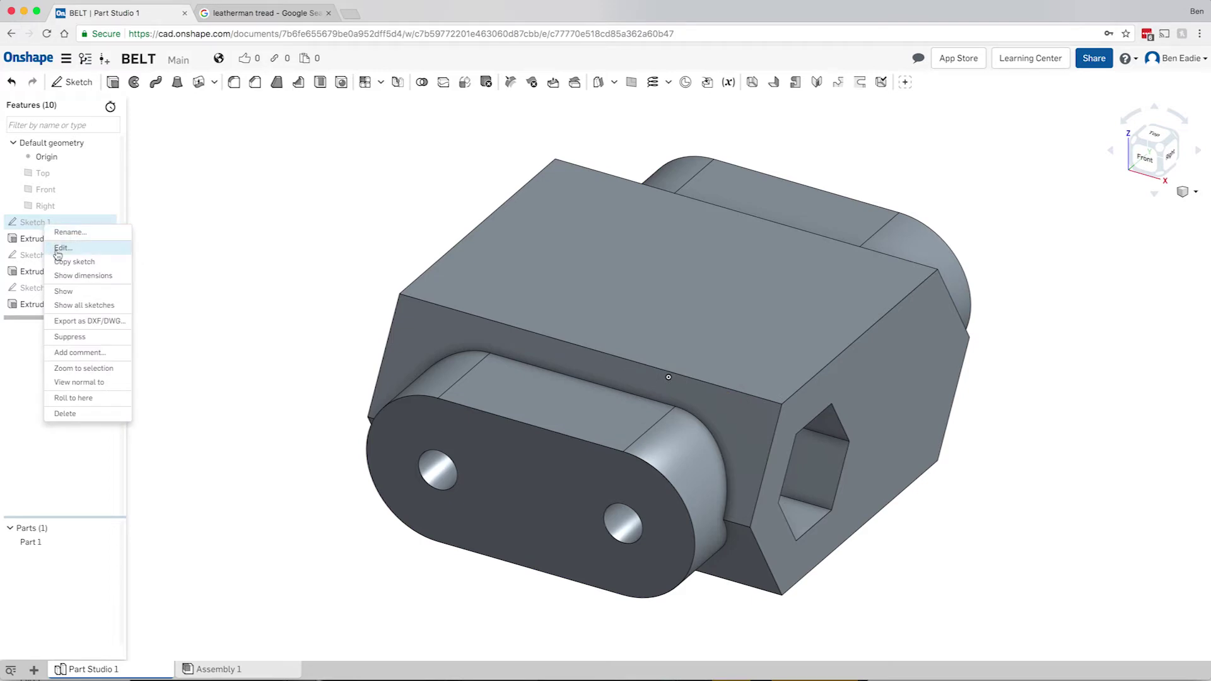
click(62, 247)
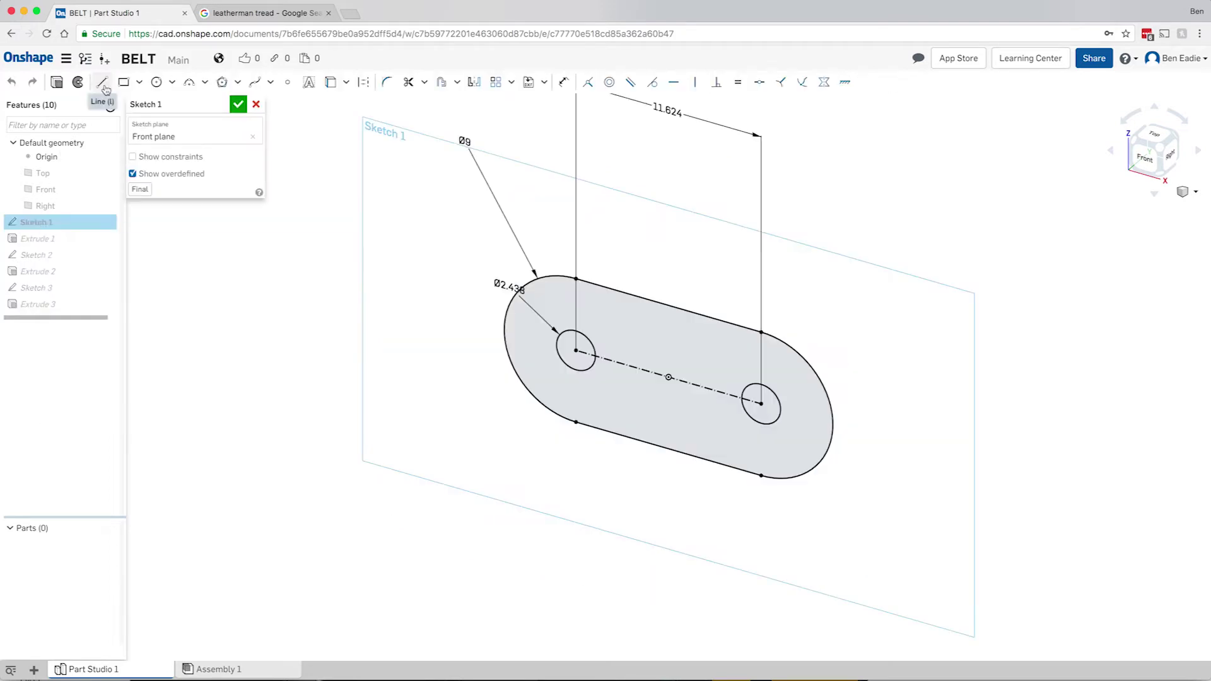
click(363, 82)
click(668, 377)
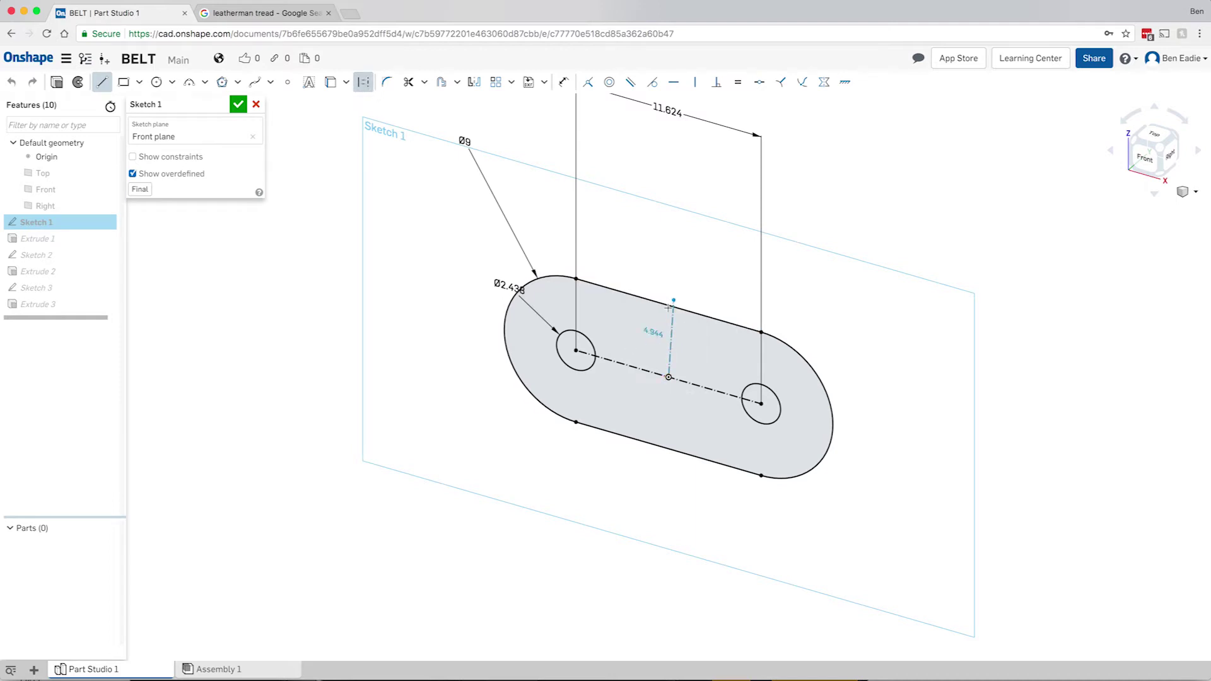
click(694, 311)
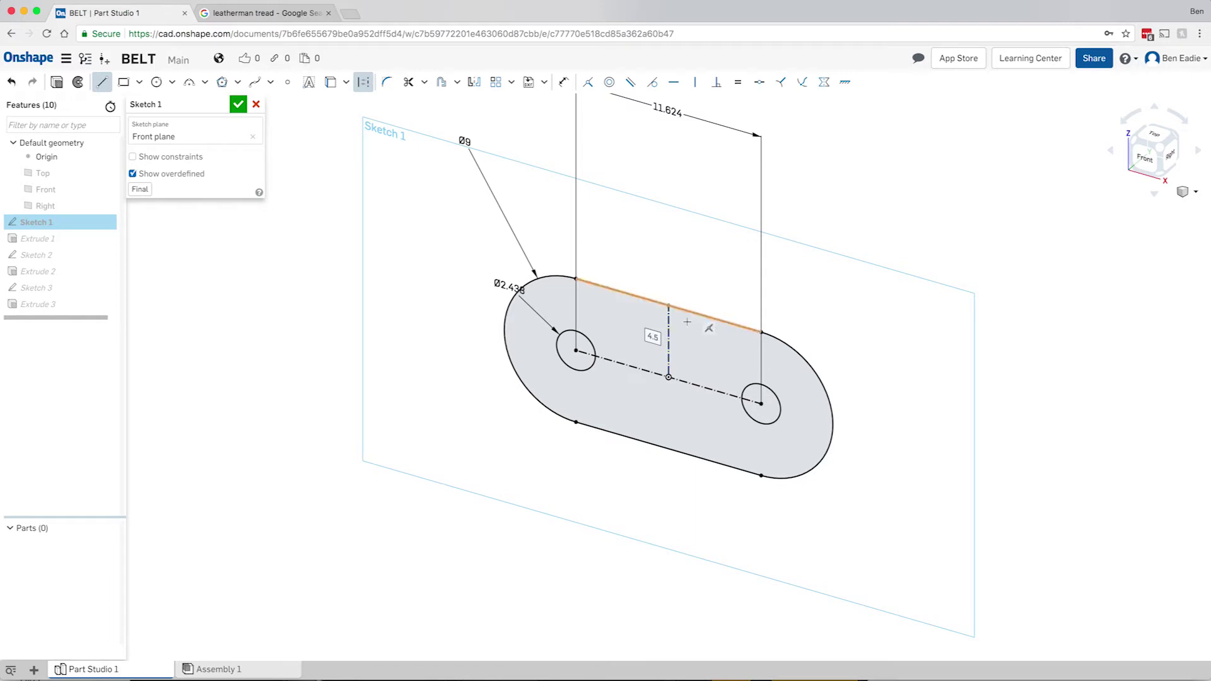
click(652, 332)
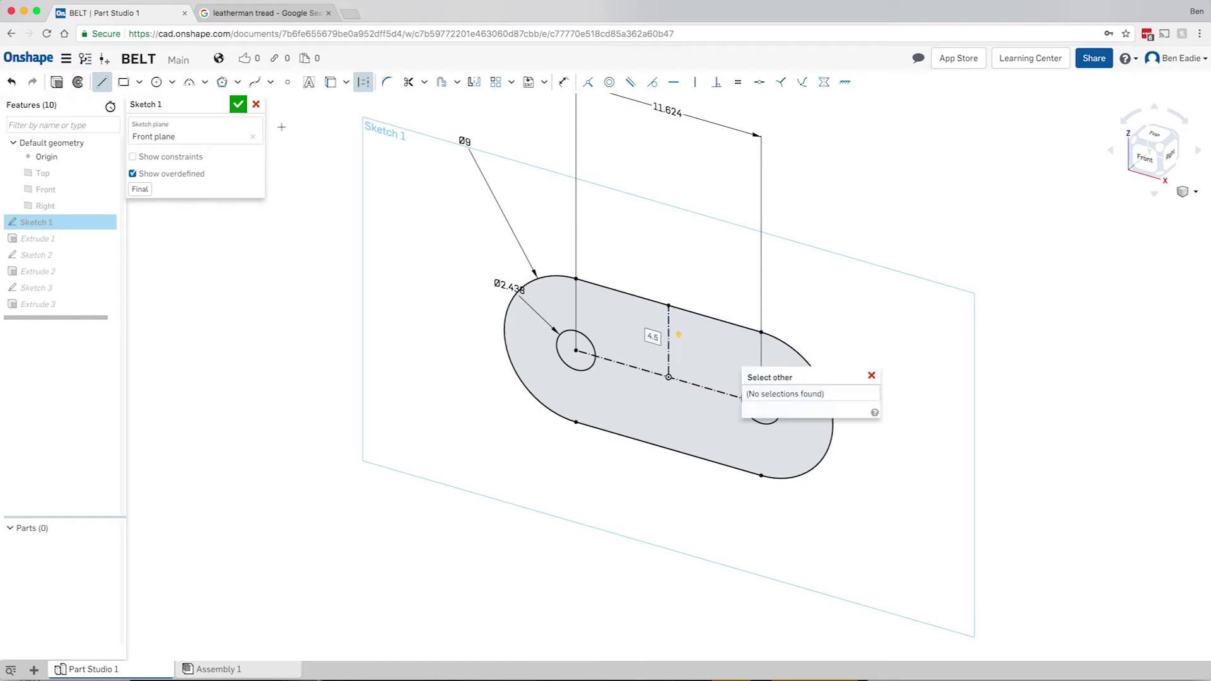
click(238, 106)
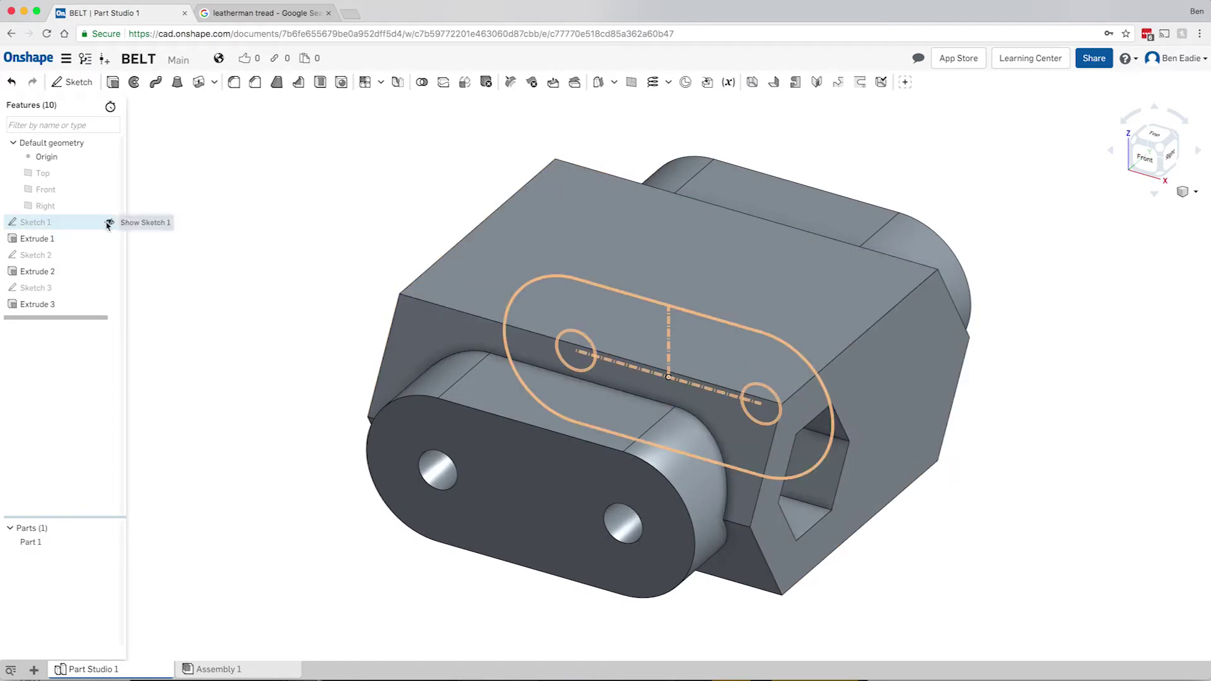
- Show Sketch 1 and set up a circular feature pattern of the hexagonal cut Extrude 3
click(108, 223)
click(381, 82)
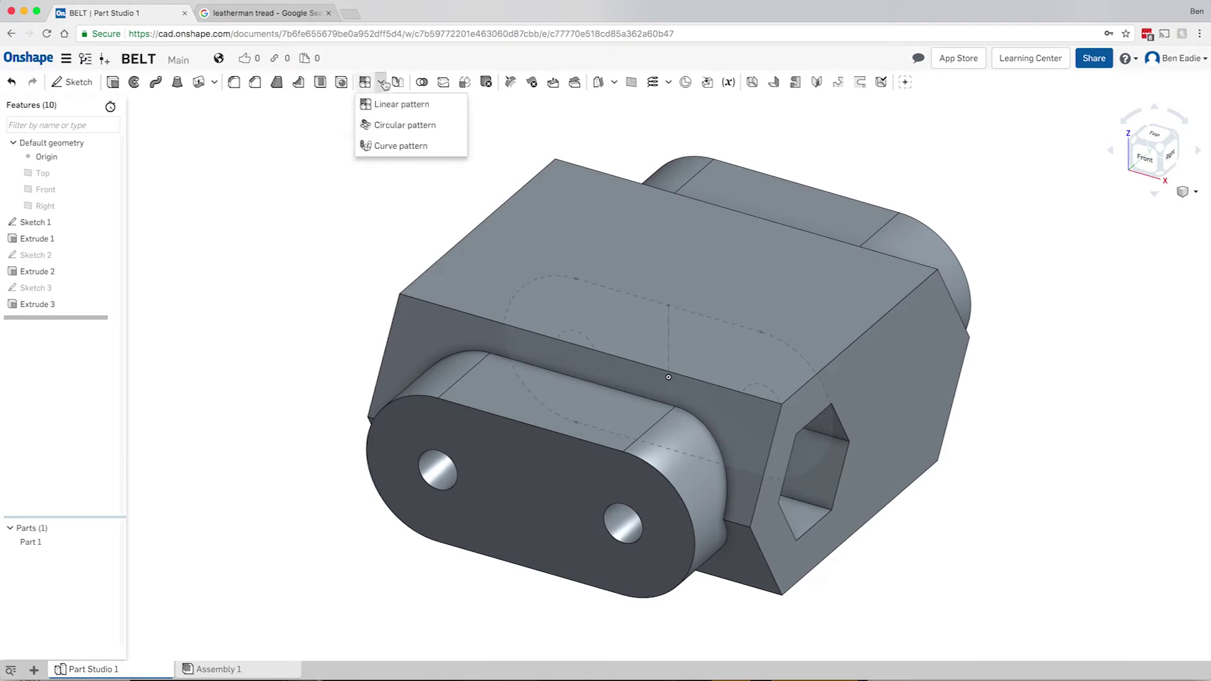
click(397, 125)
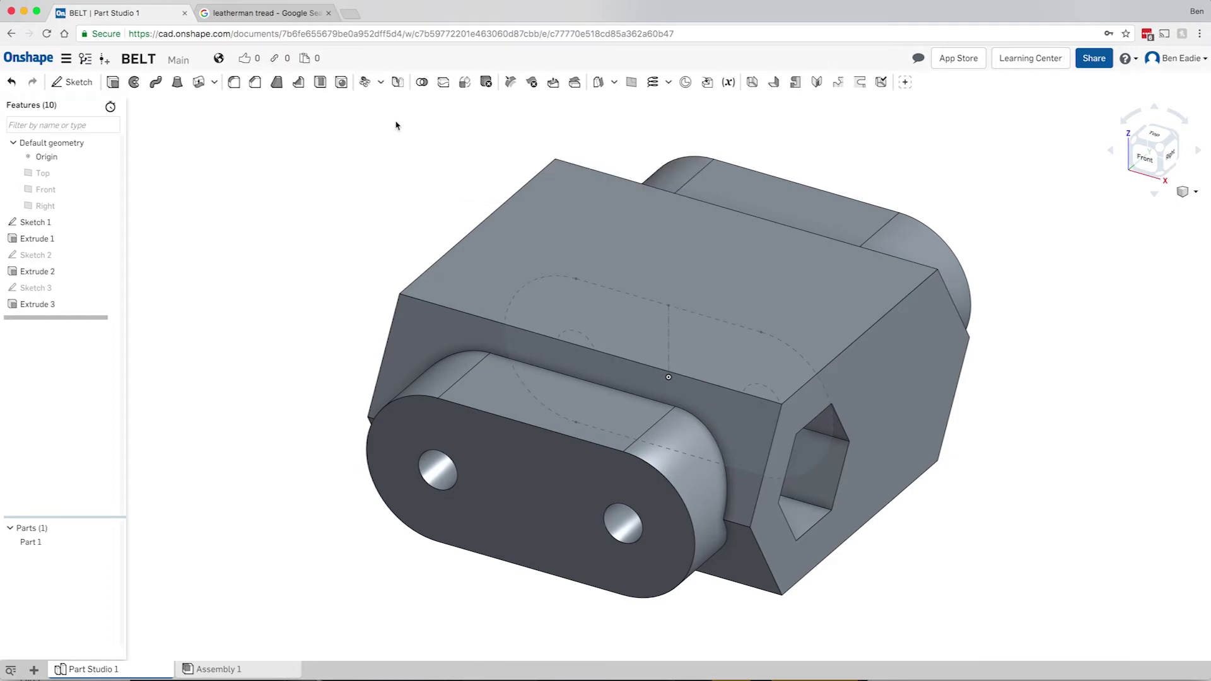
right_drag(639, 288, 561, 262)
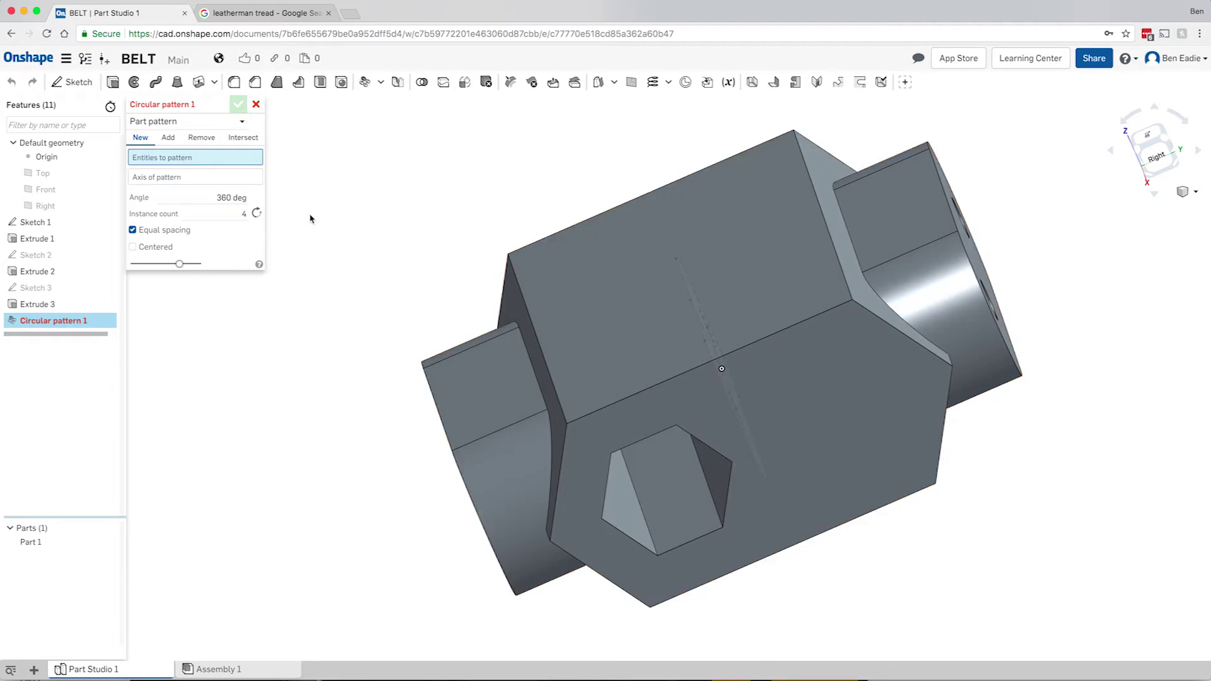
click(189, 122)
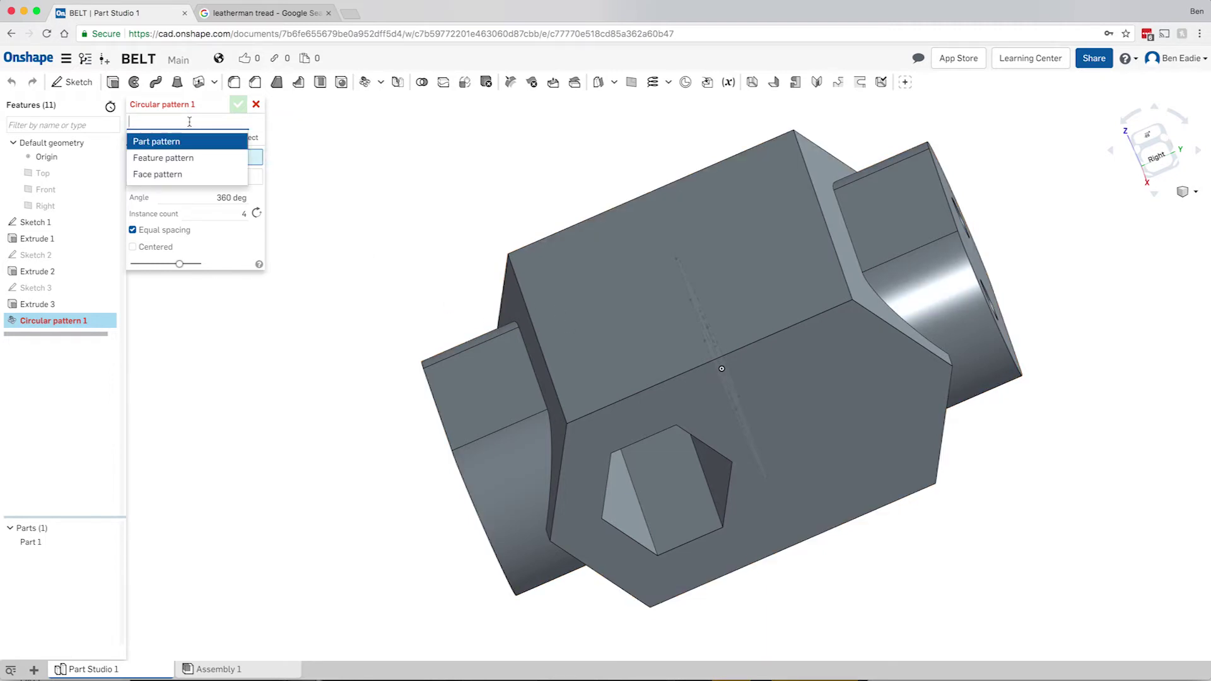
click(182, 163)
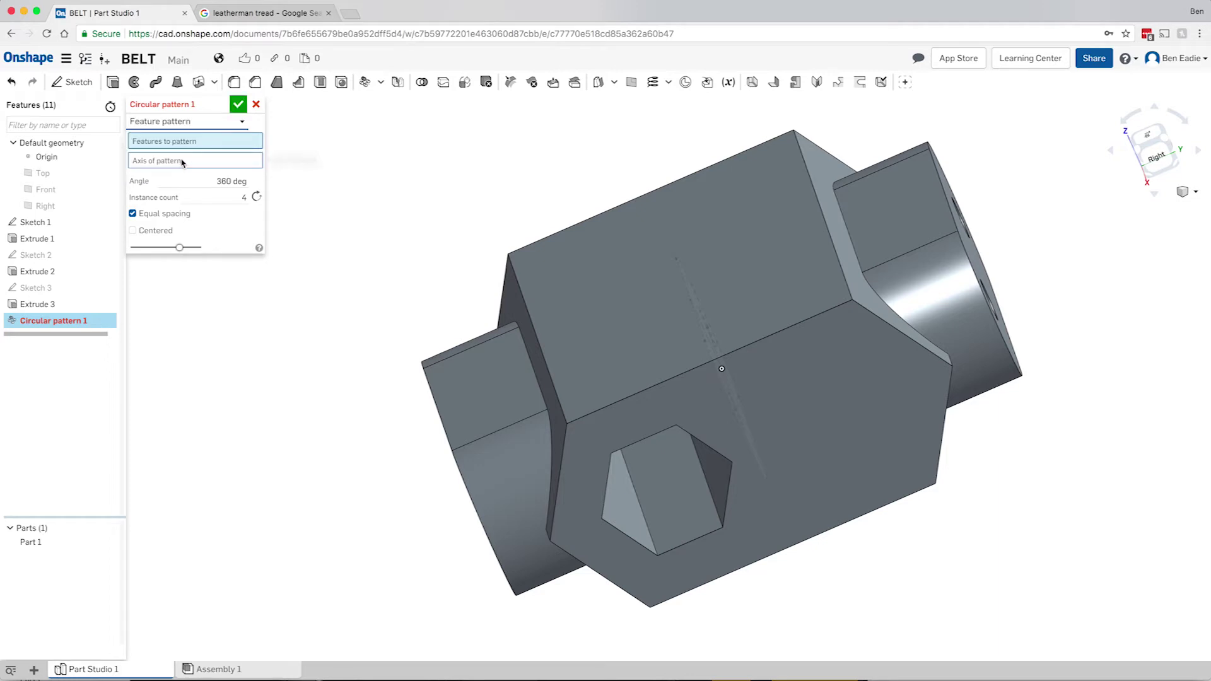
click(47, 305)
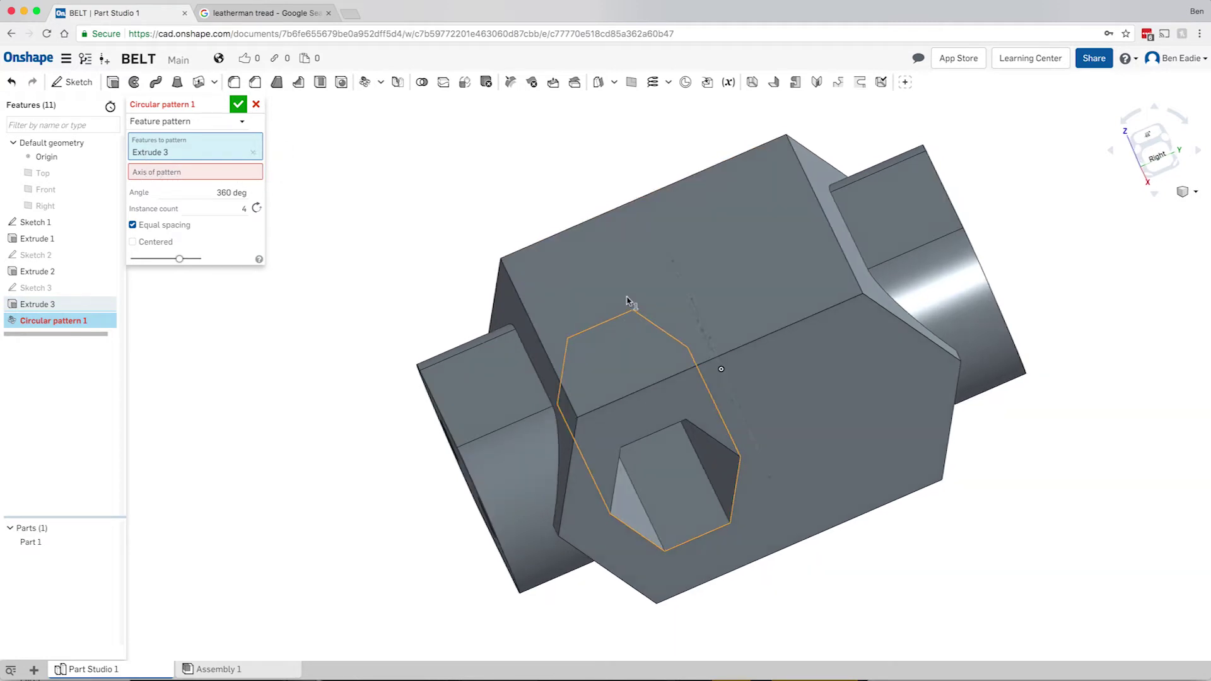
- Use Sketch 1's vertical construction line as the axis of the circular pattern, keeping only Extrude 3 as the patterned feature
key(shift+7)
right_drag(628, 305, 646, 332)
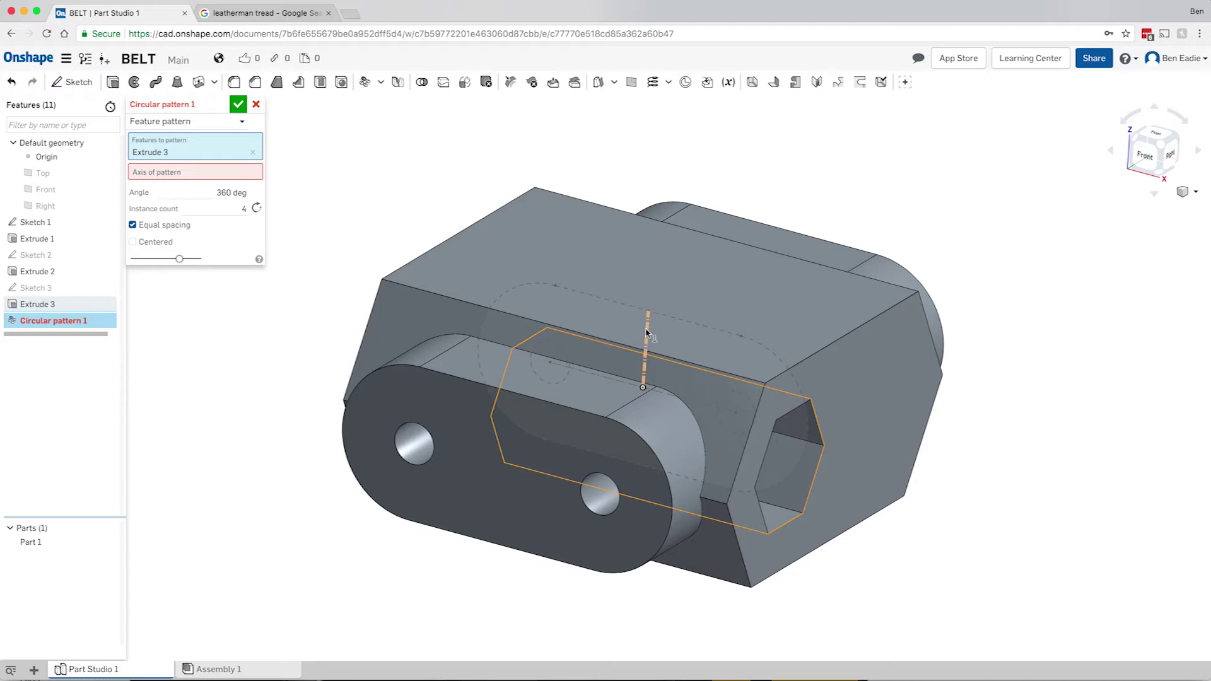
click(647, 333)
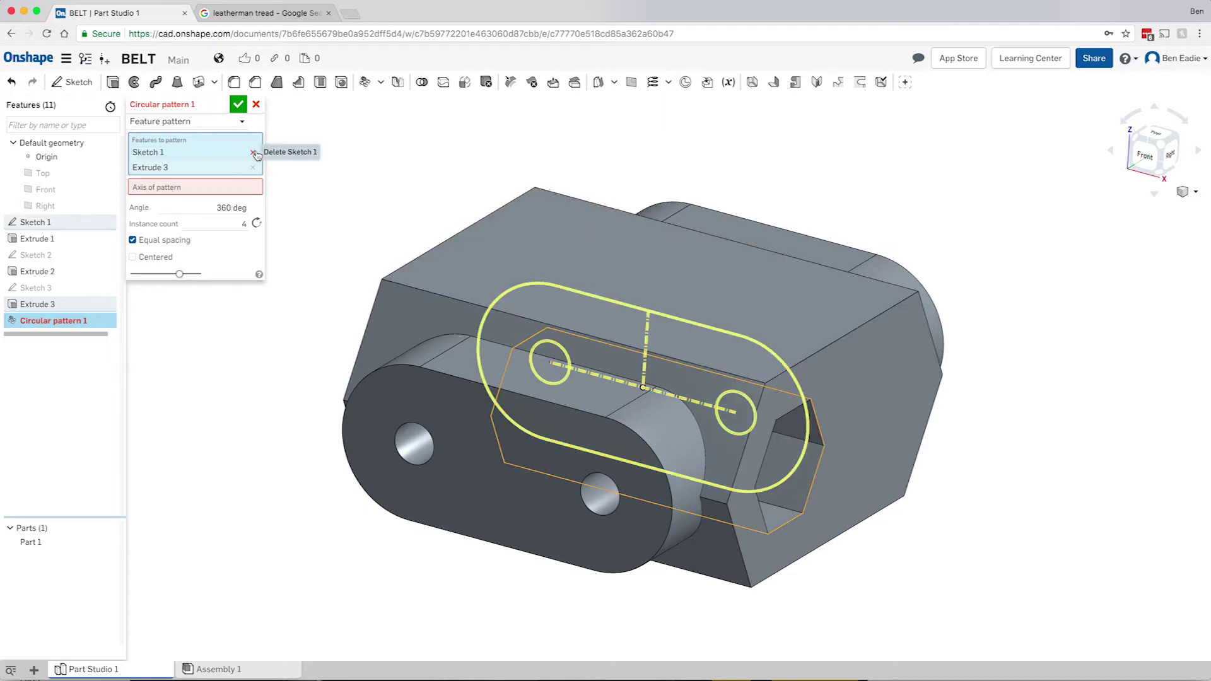
click(254, 153)
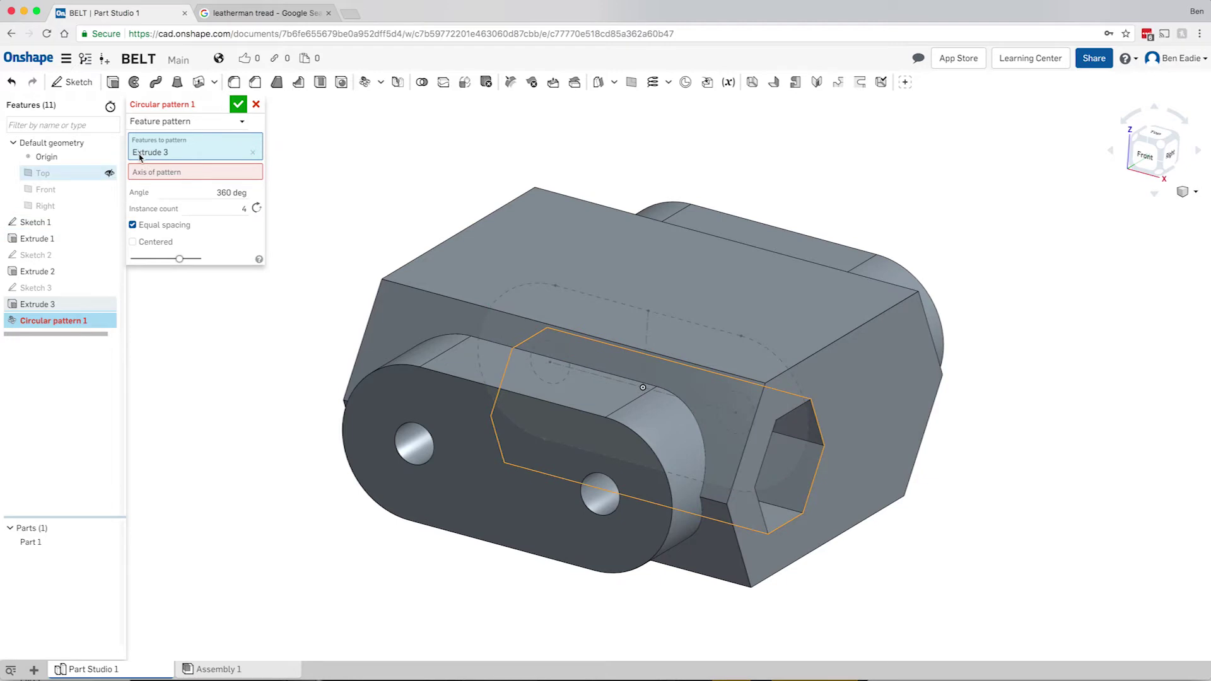
click(169, 174)
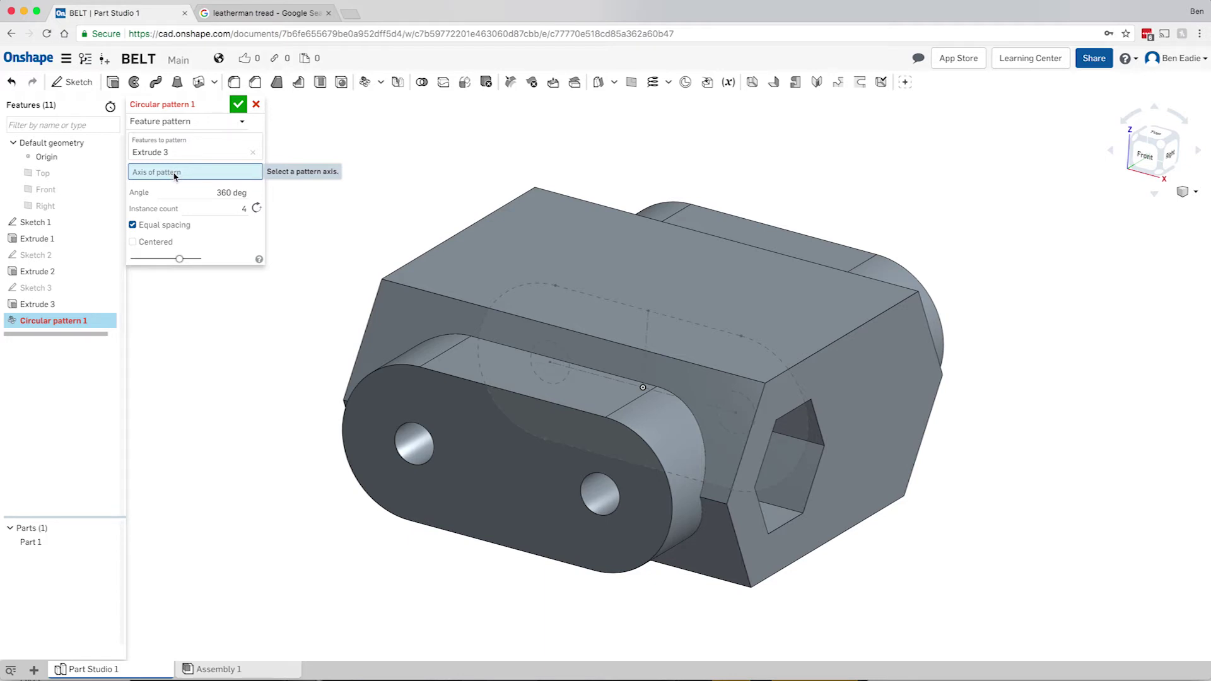
click(649, 329)
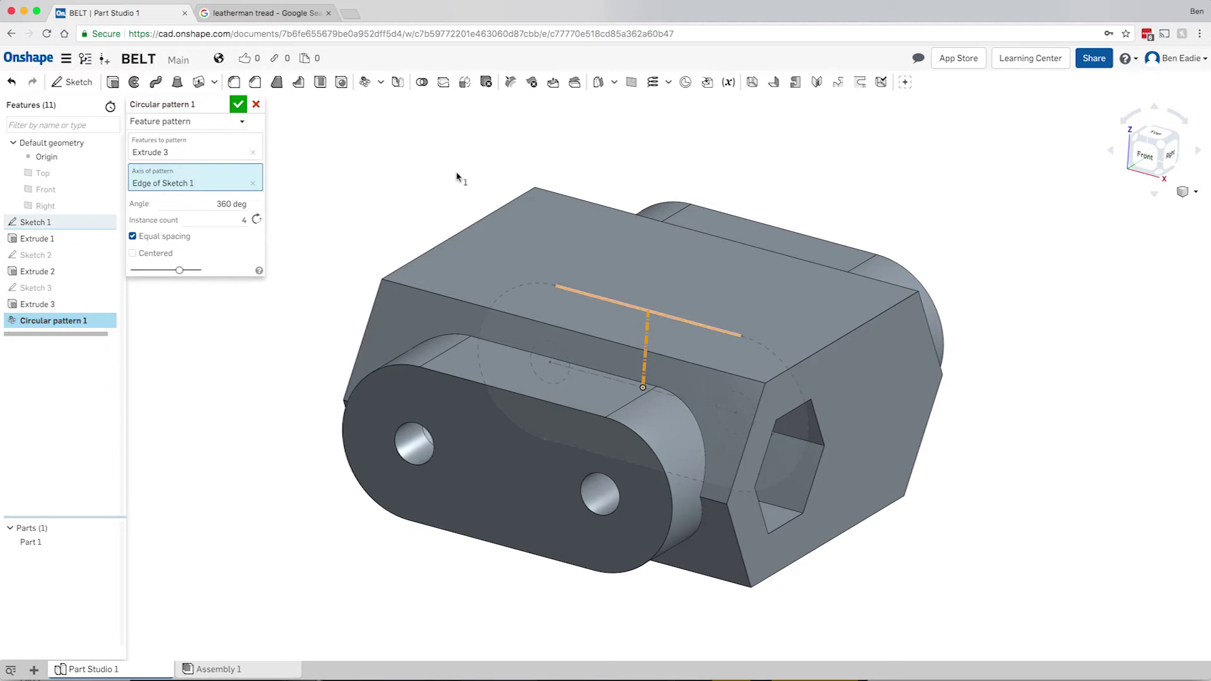
- Set the circular pattern's instance count to 2 over 360 degrees and accept it
right_drag(501, 270, 518, 294)
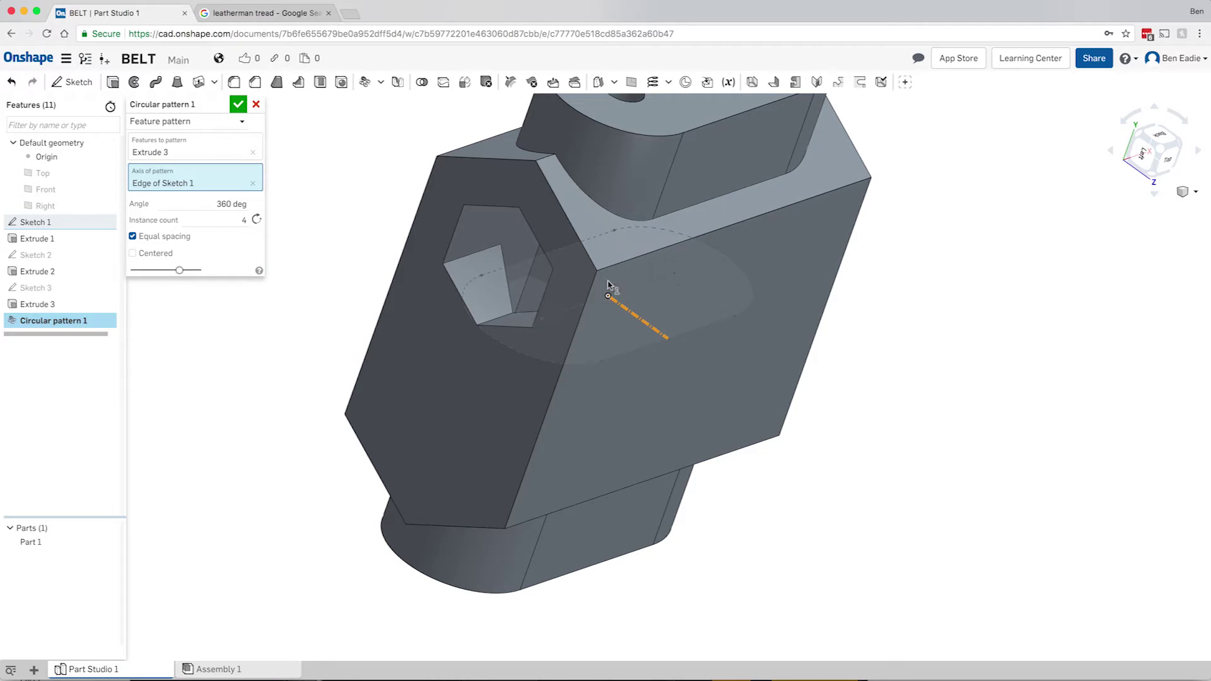
right_drag(608, 282, 513, 273)
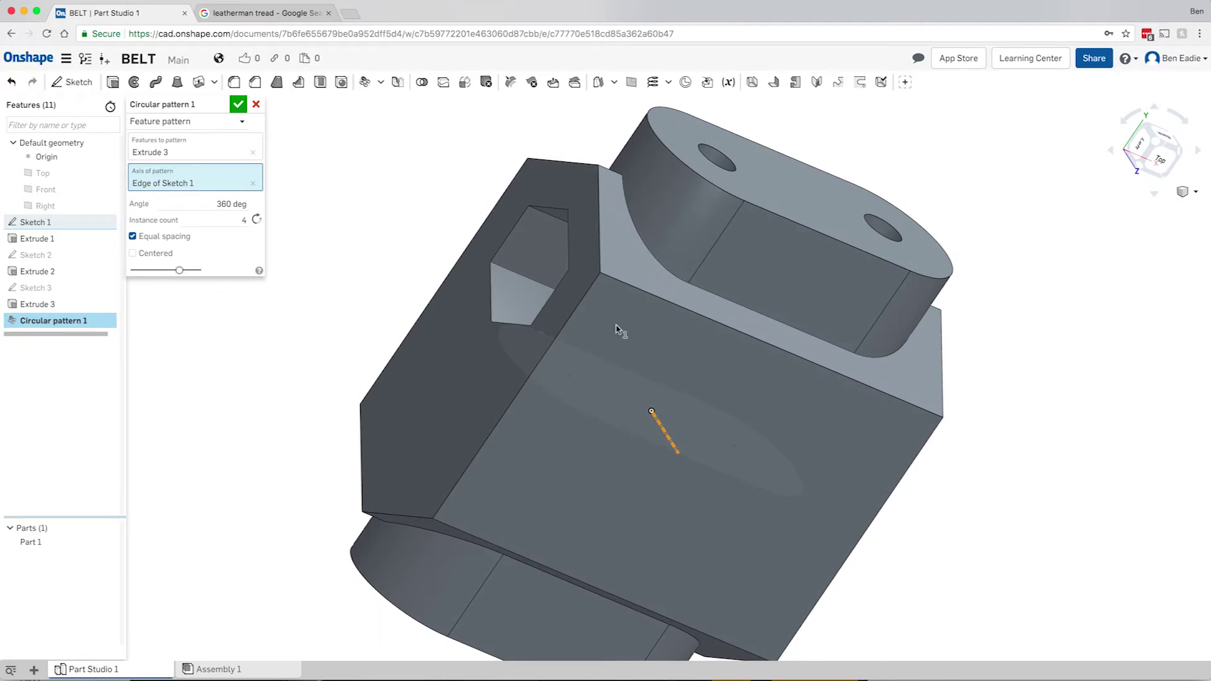
right_drag(575, 352, 566, 317)
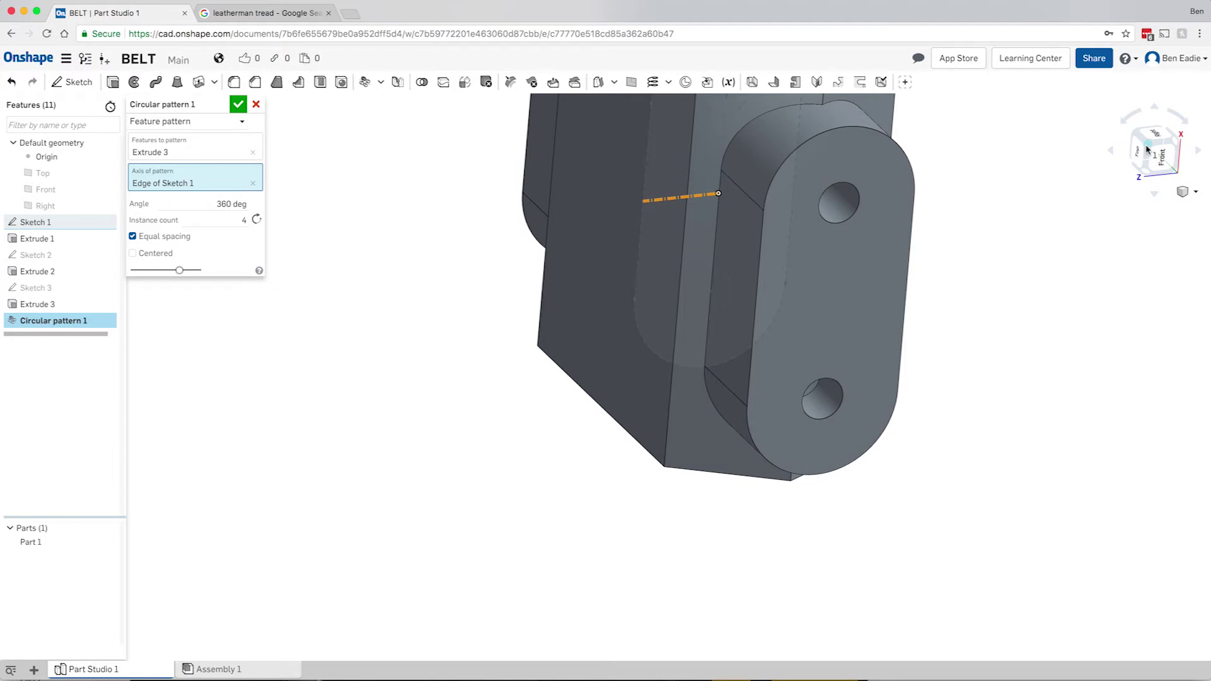
key(shift+7)
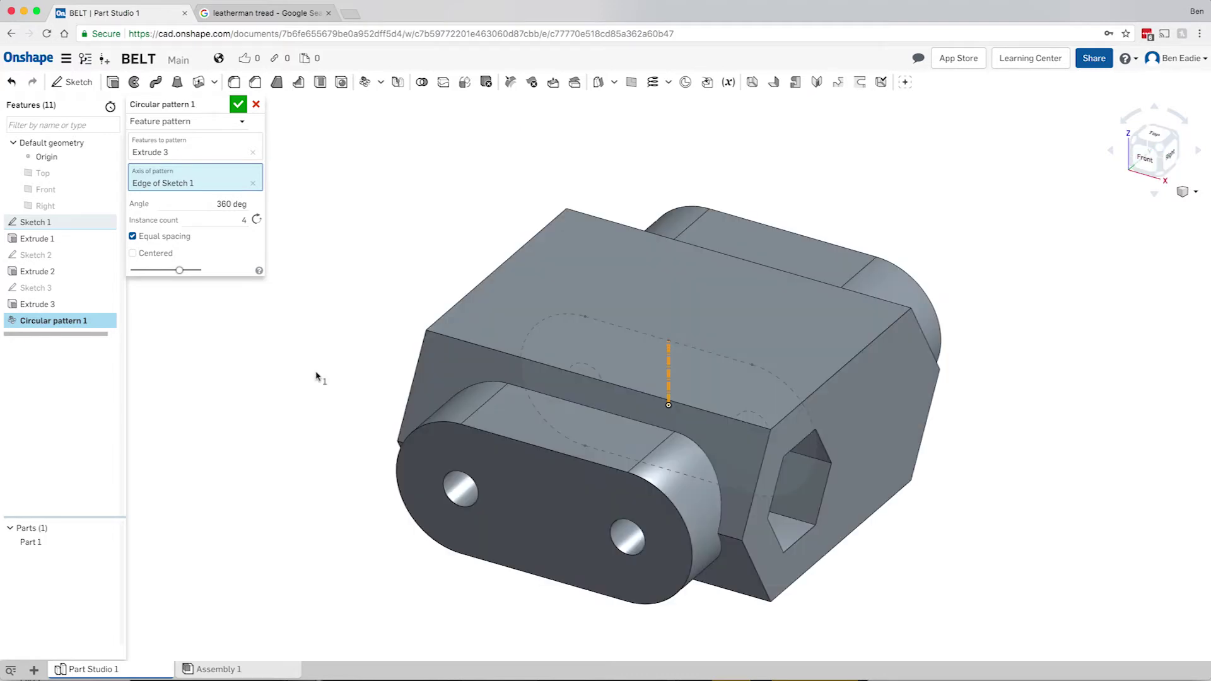
click(243, 220)
text(2)
key(Return)
key(Return)
- Examine the patterned hexagonal sockets from several sides of the body
right_drag(435, 265, 509, 315)
click(509, 316)
right_drag(690, 313, 648, 319)
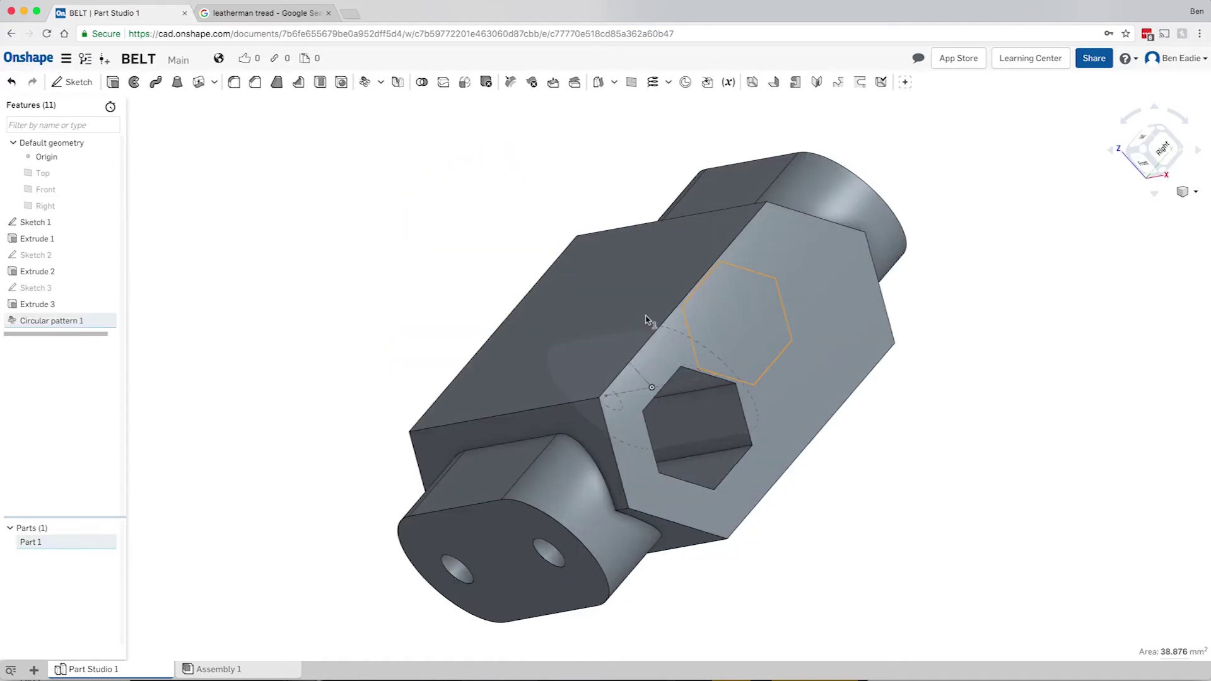
click(404, 290)
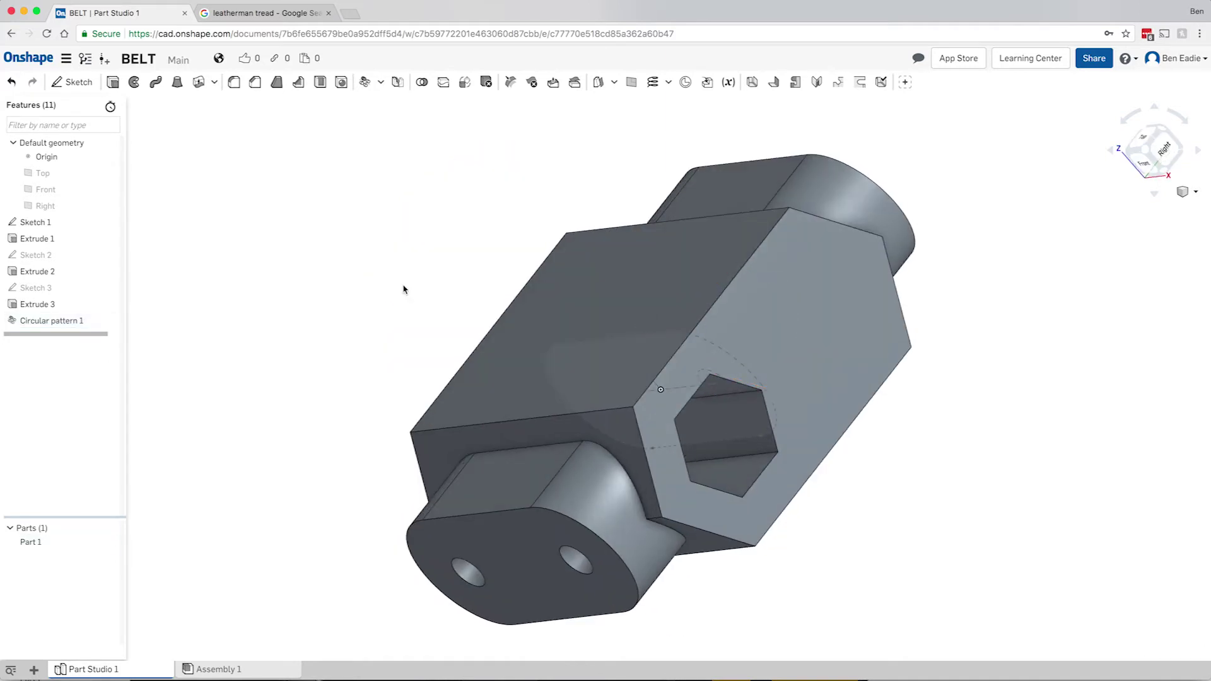
key(Left)
key(Left)
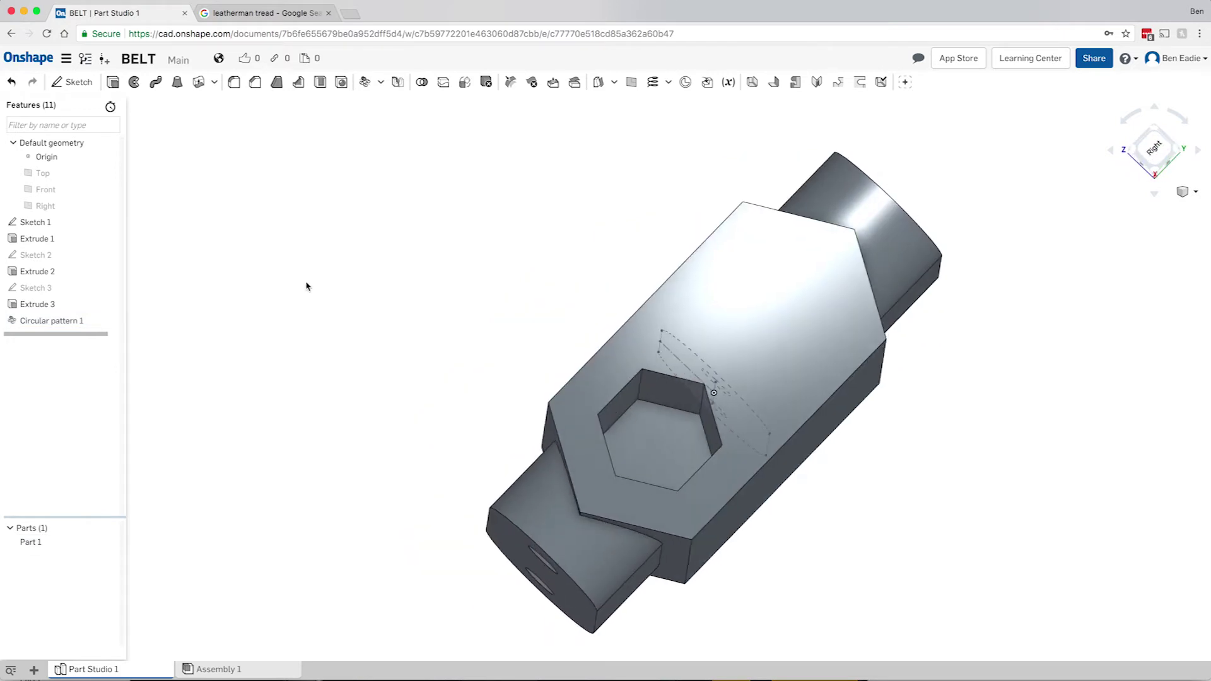
key(Left)
key(Left)
key(Left)
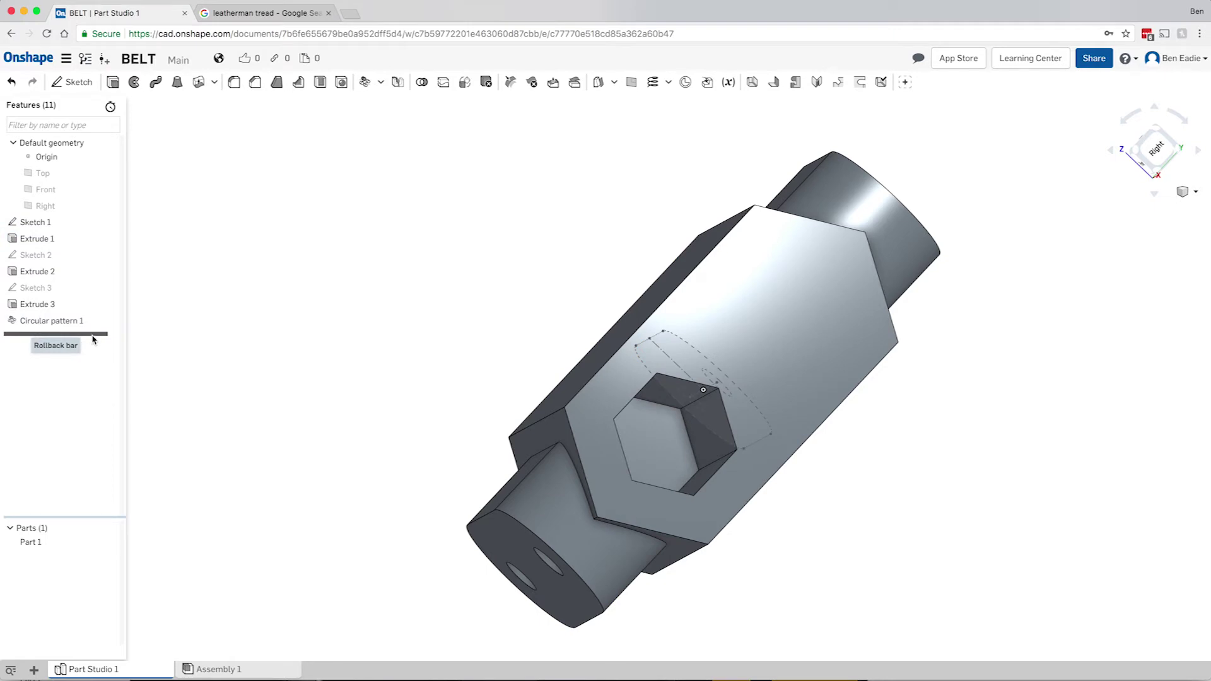
- Roll the feature history back to just before Circular pattern 1 and hide Sketch 1
drag(93, 335, 95, 317)
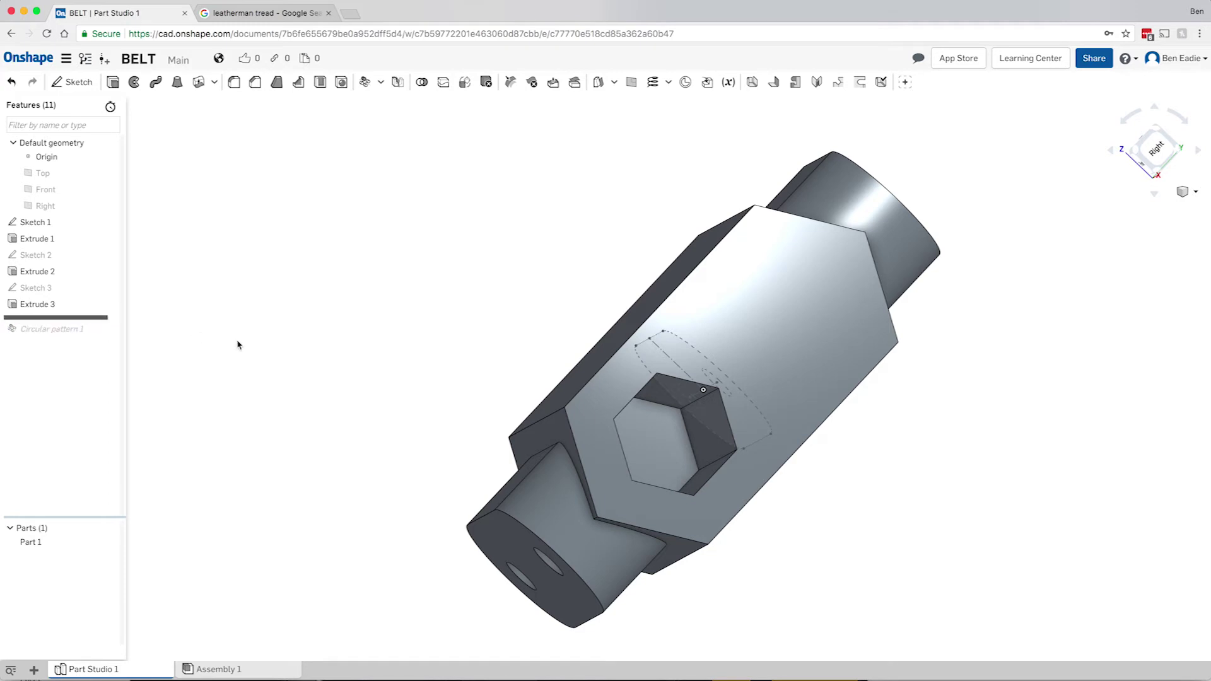
mouse_move(375, 346)
right_down()
mouse_move(521, 381)
mouse_move(517, 359)
mouse_move(466, 357)
right_up()
click(110, 222)
mouse_move(205, 250)
right_down()
mouse_move(159, 261)
mouse_move(366, 302)
mouse_move(405, 297)
mouse_move(176, 316)
mouse_move(240, 351)
right_up()
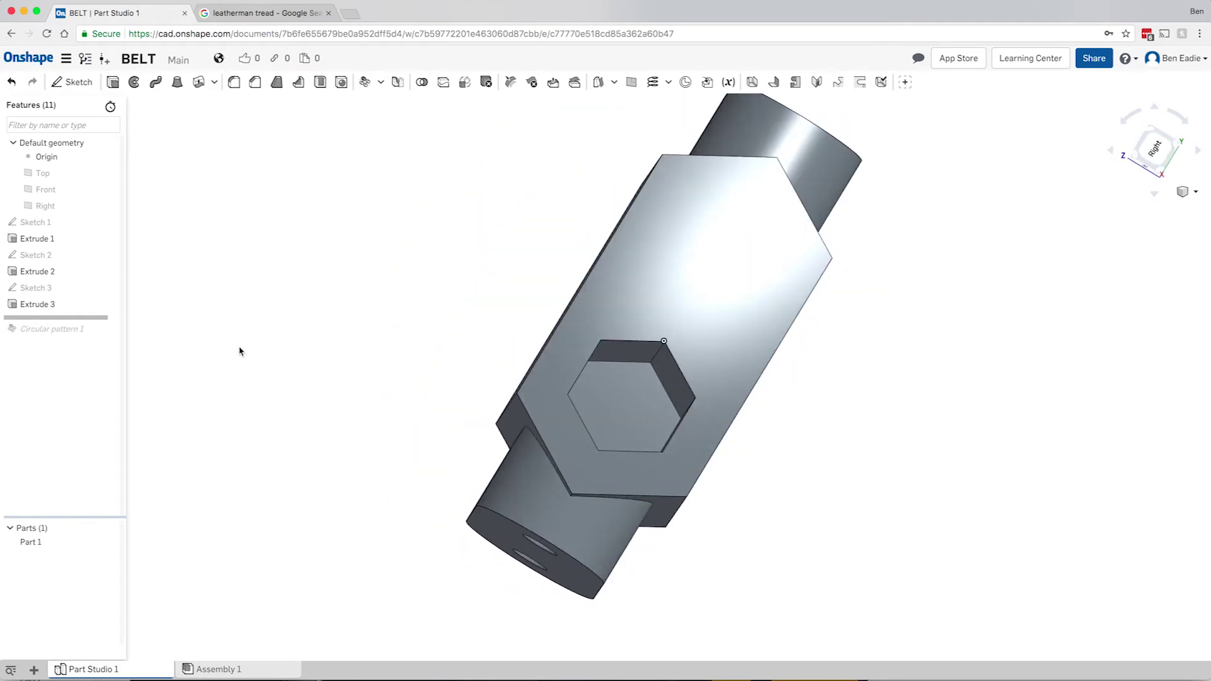
- Start a sketch on the floor face of the hexagonal socket, viewed straight on from the Right view
click(618, 410)
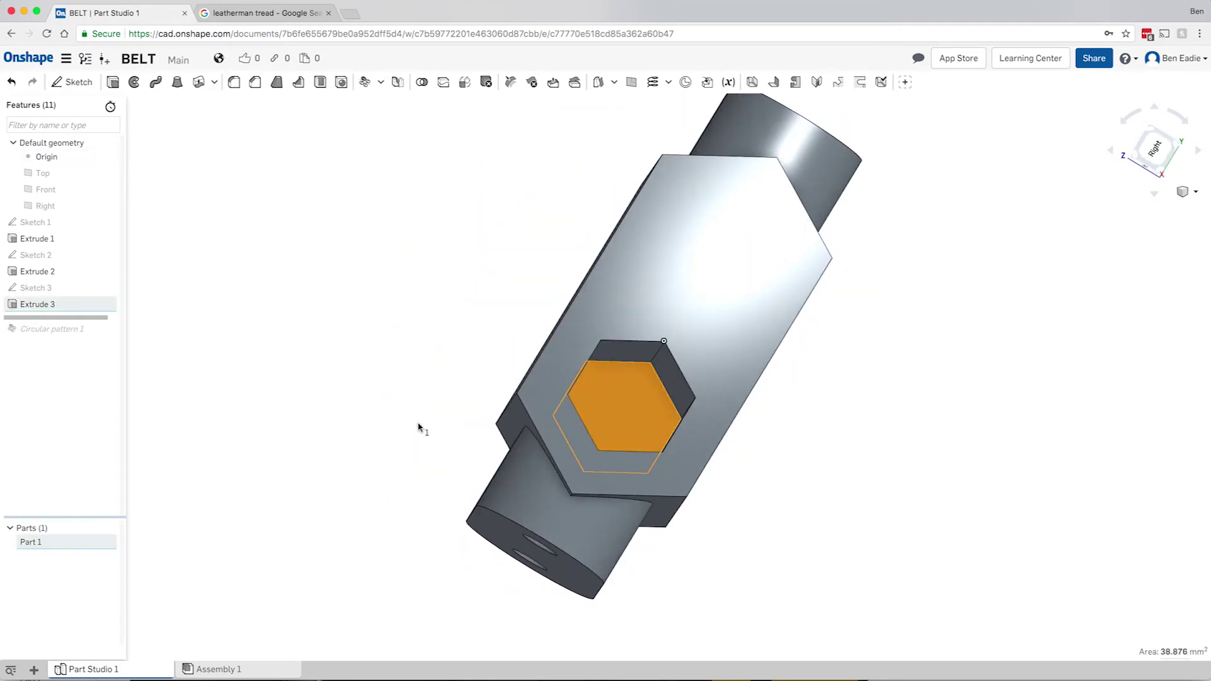
click(78, 83)
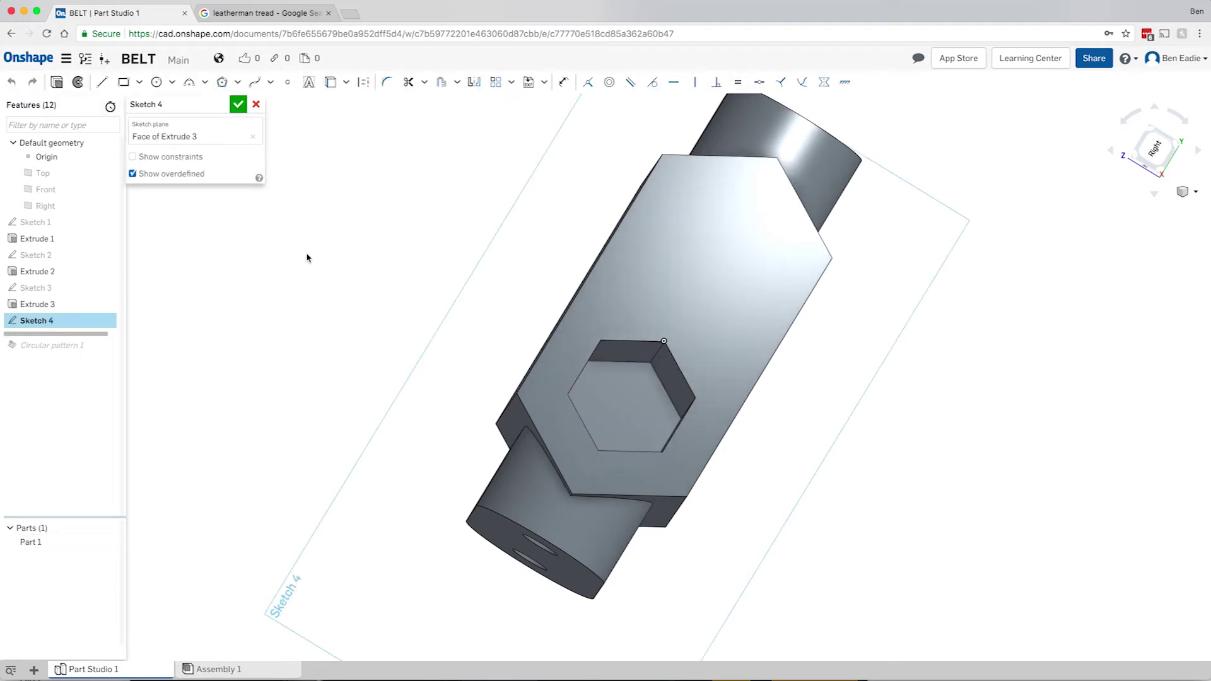
key(n)
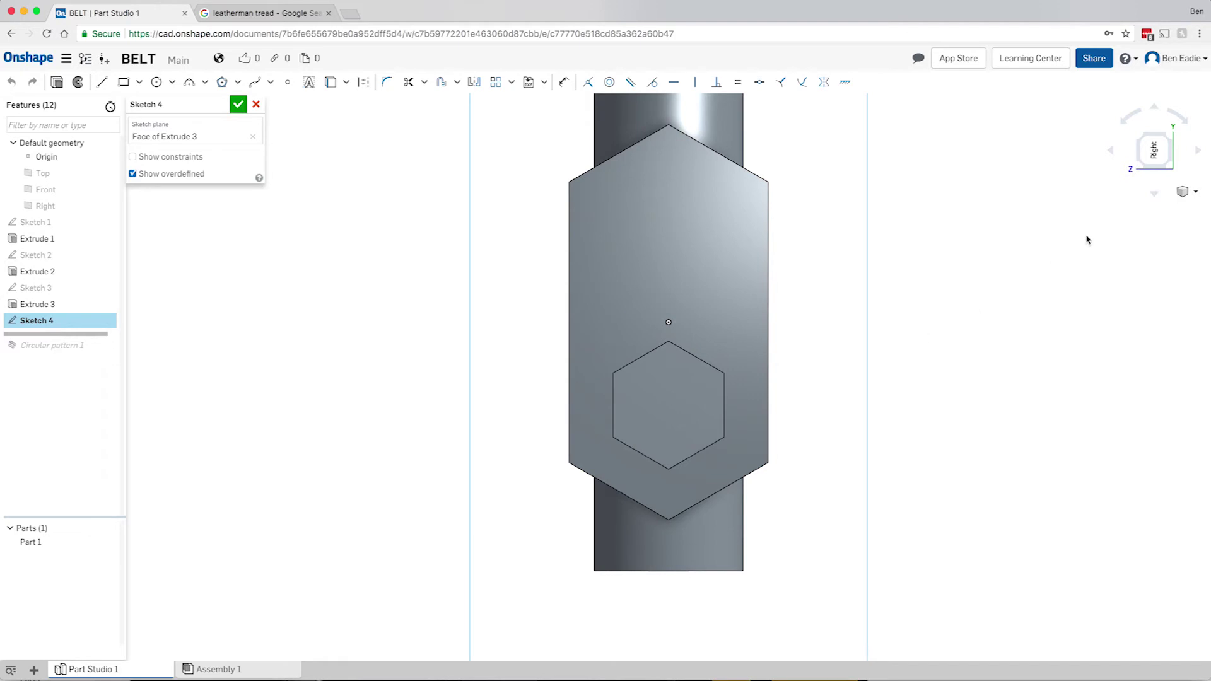
click(1152, 150)
drag(1059, 167, 1056, 179)
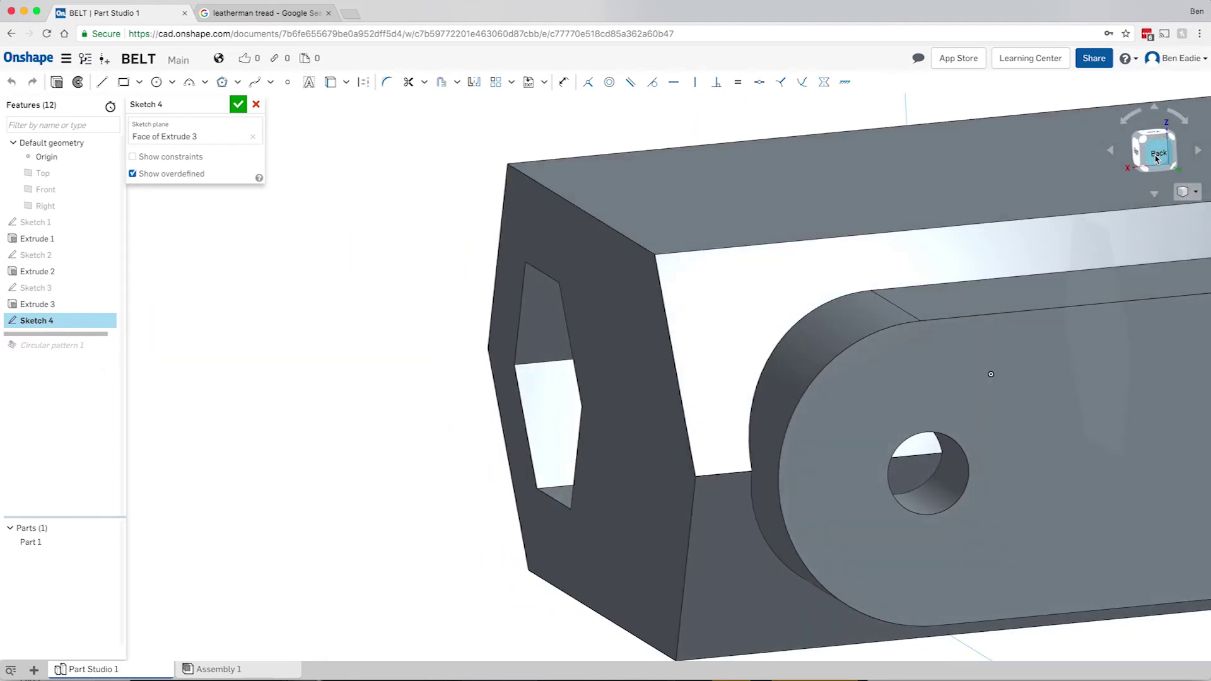
click(1157, 157)
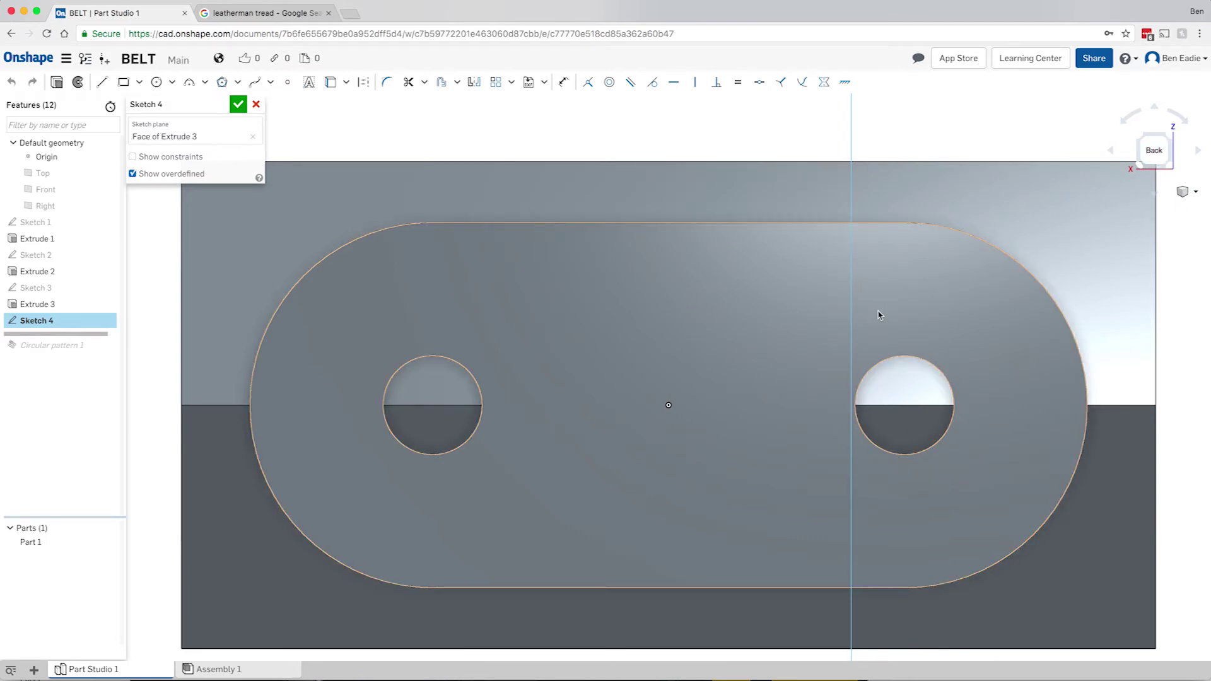
key(shift+4)
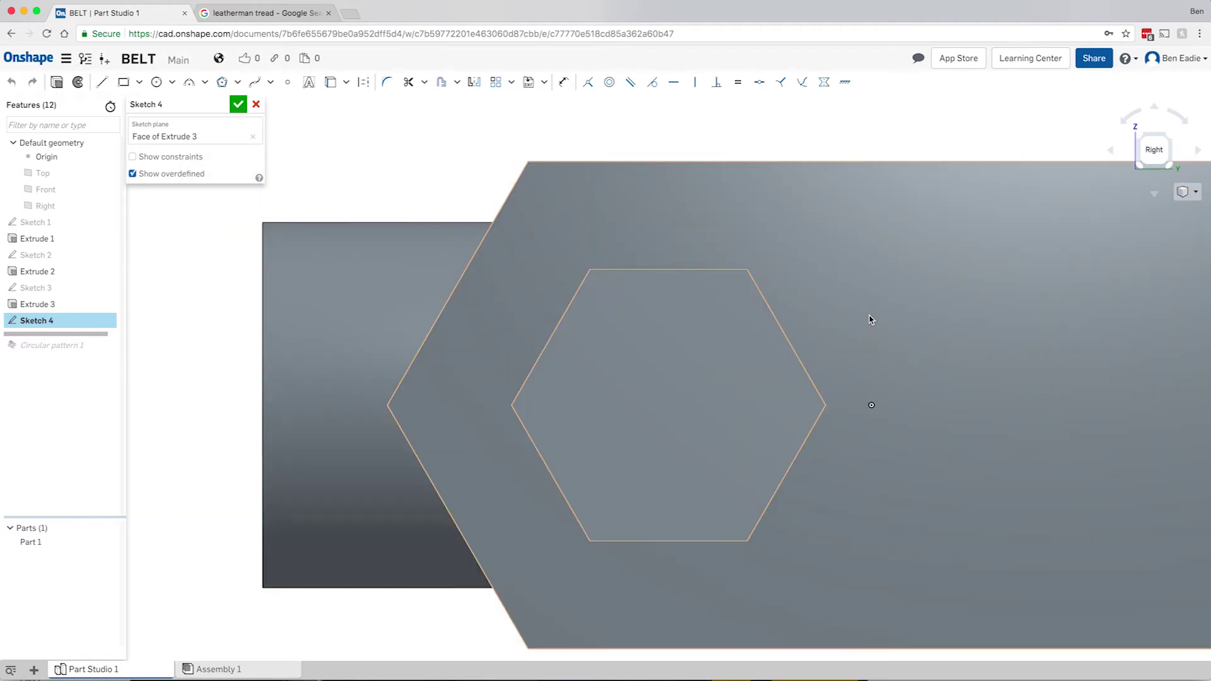
scroll(722, 344, down, 2)
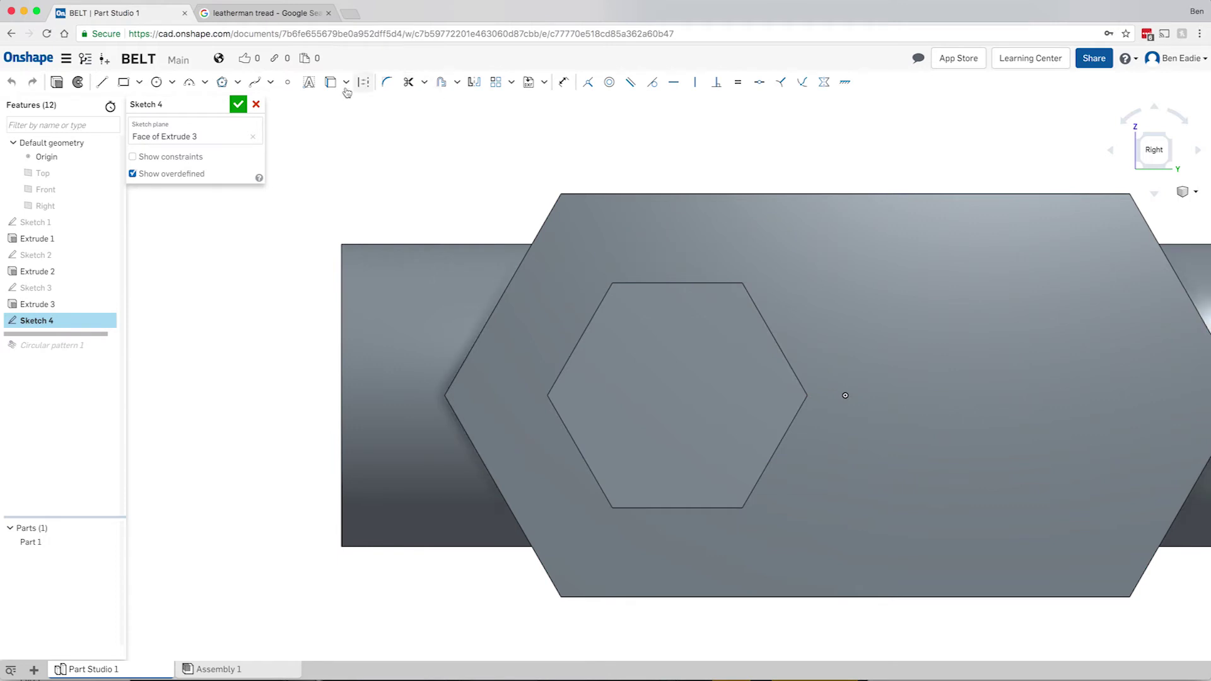
- Place a sketch point inside the hexagonal socket, slightly above its centre
click(288, 84)
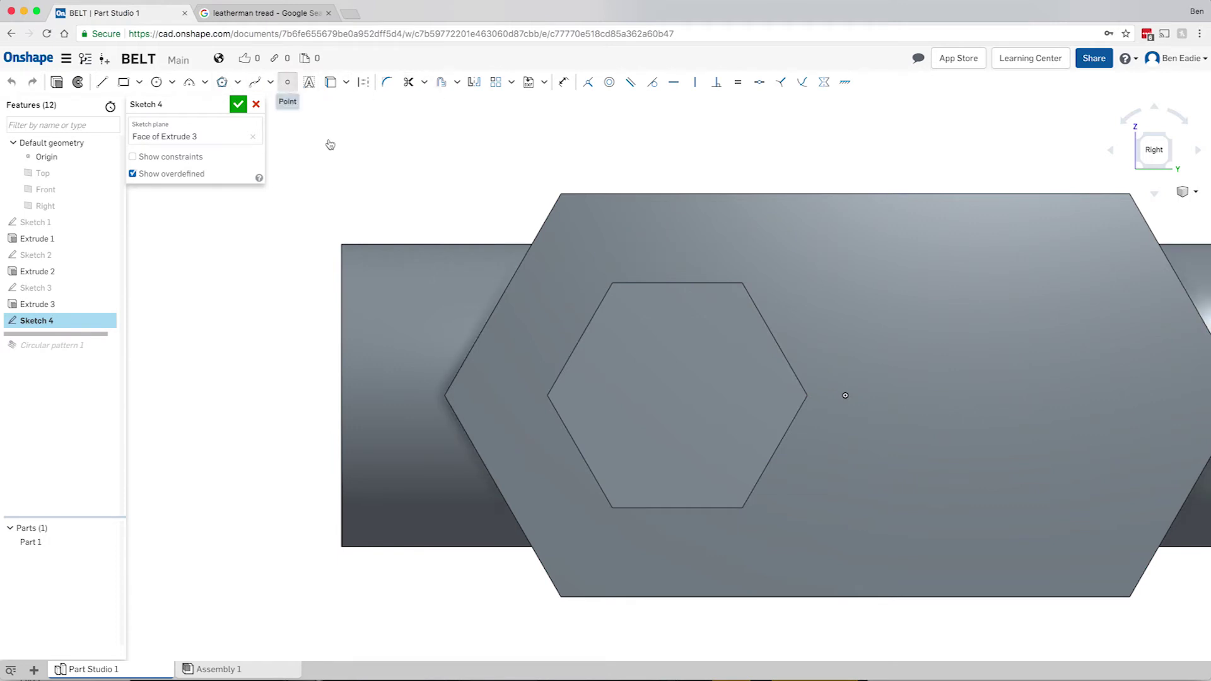
click(672, 396)
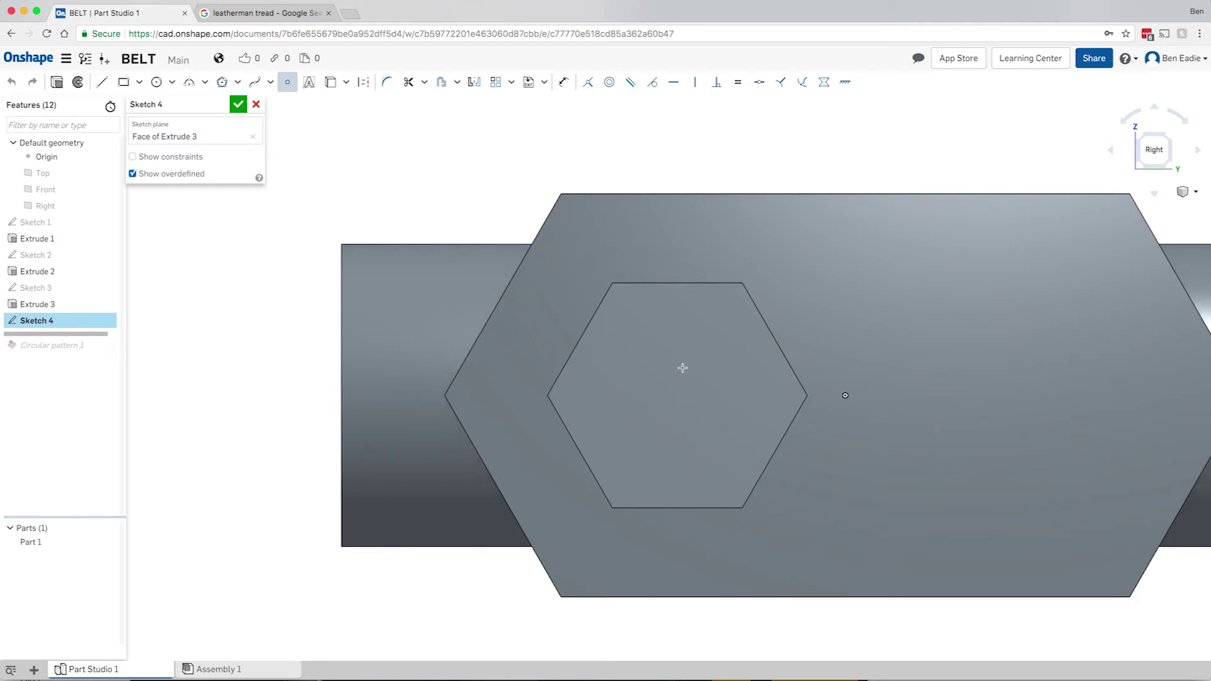
click(681, 363)
key(Escape)
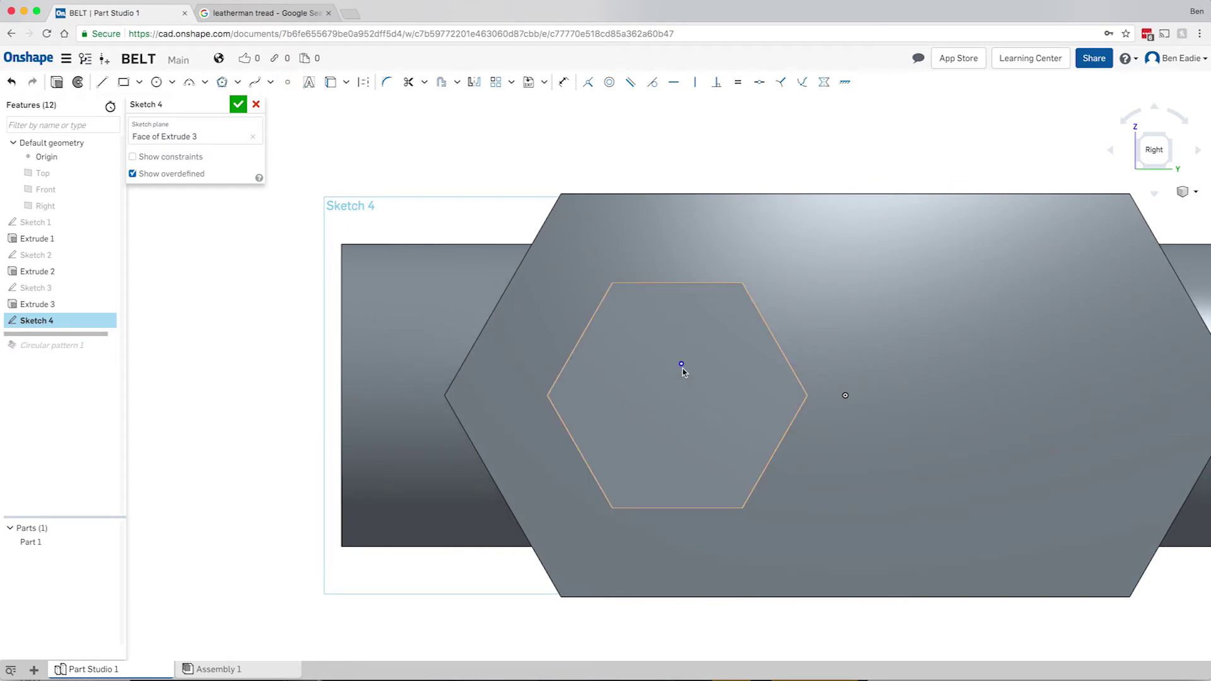
click(109, 288)
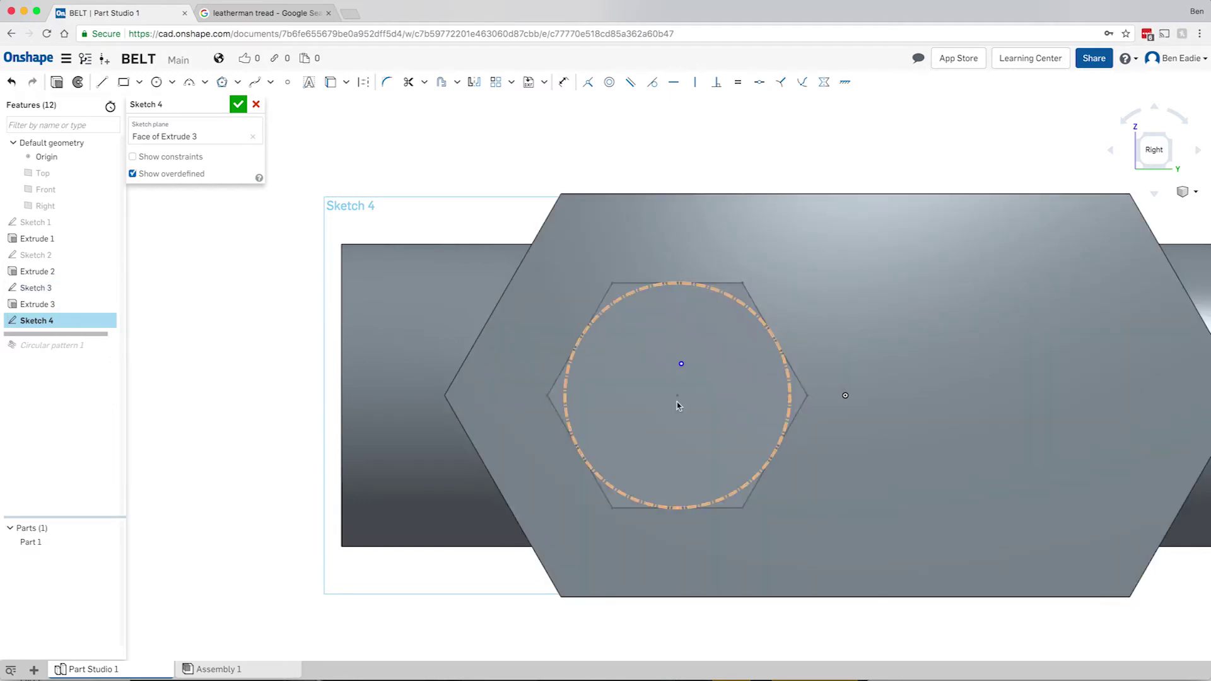
click(681, 365)
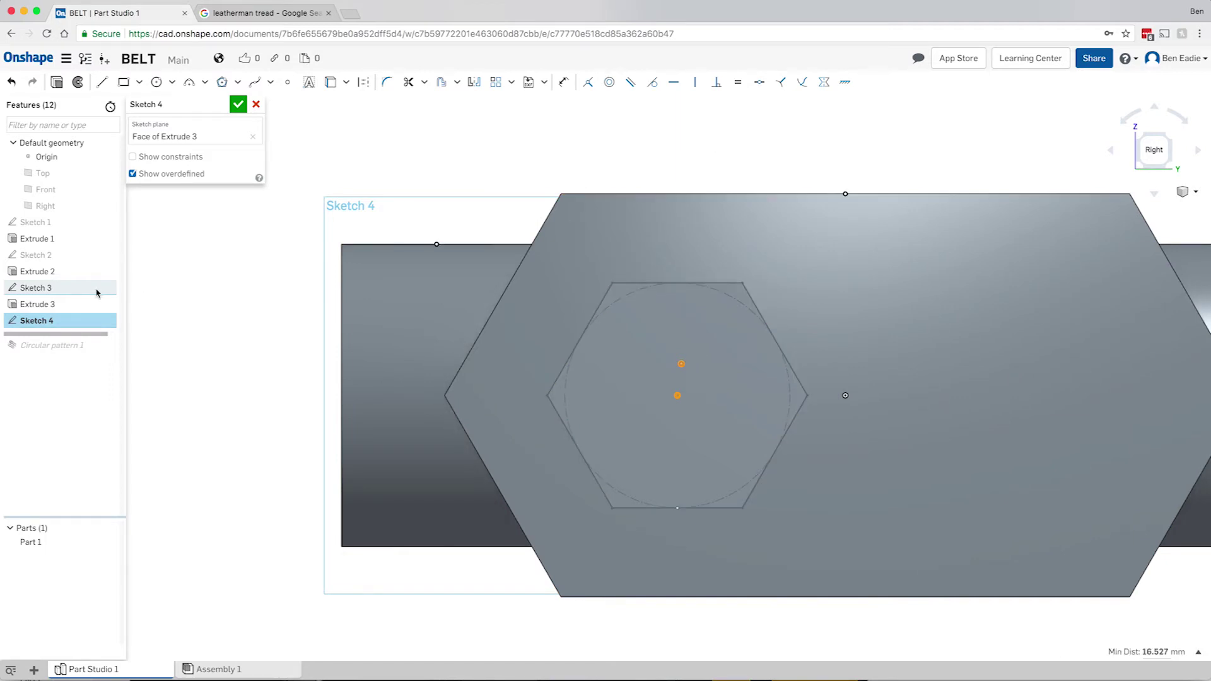
click(107, 289)
click(183, 322)
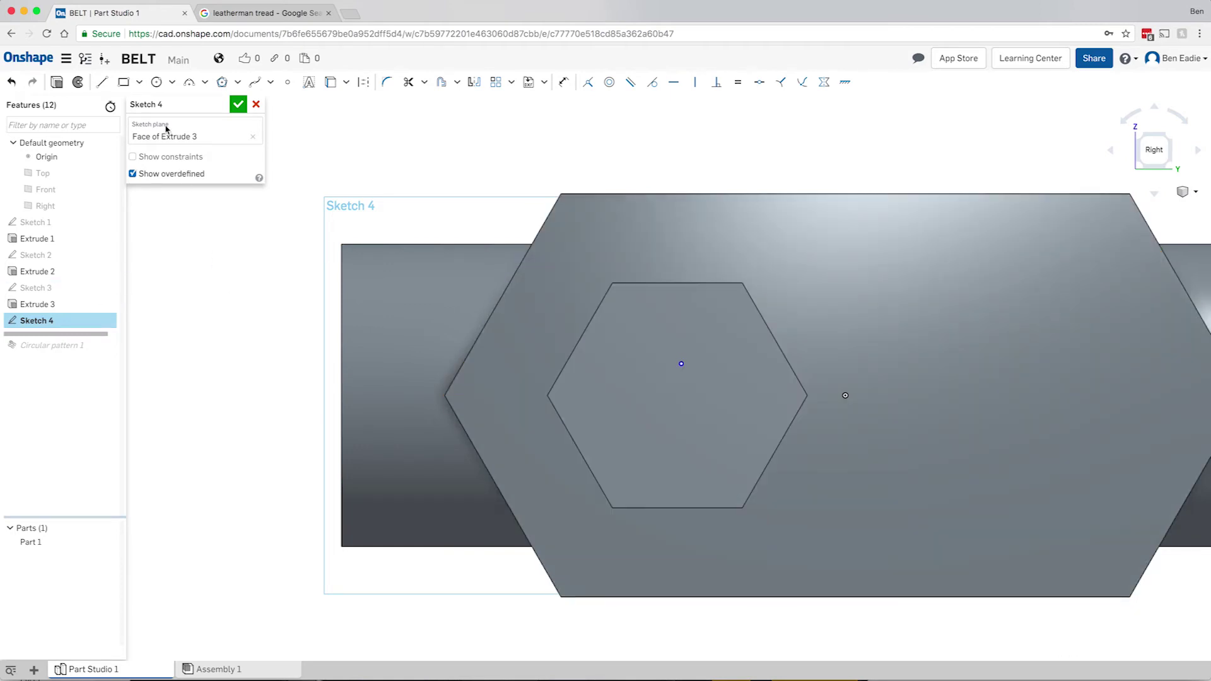
- Draw a diagonal construction line between two opposite corners of the hexagonal socket
click(101, 82)
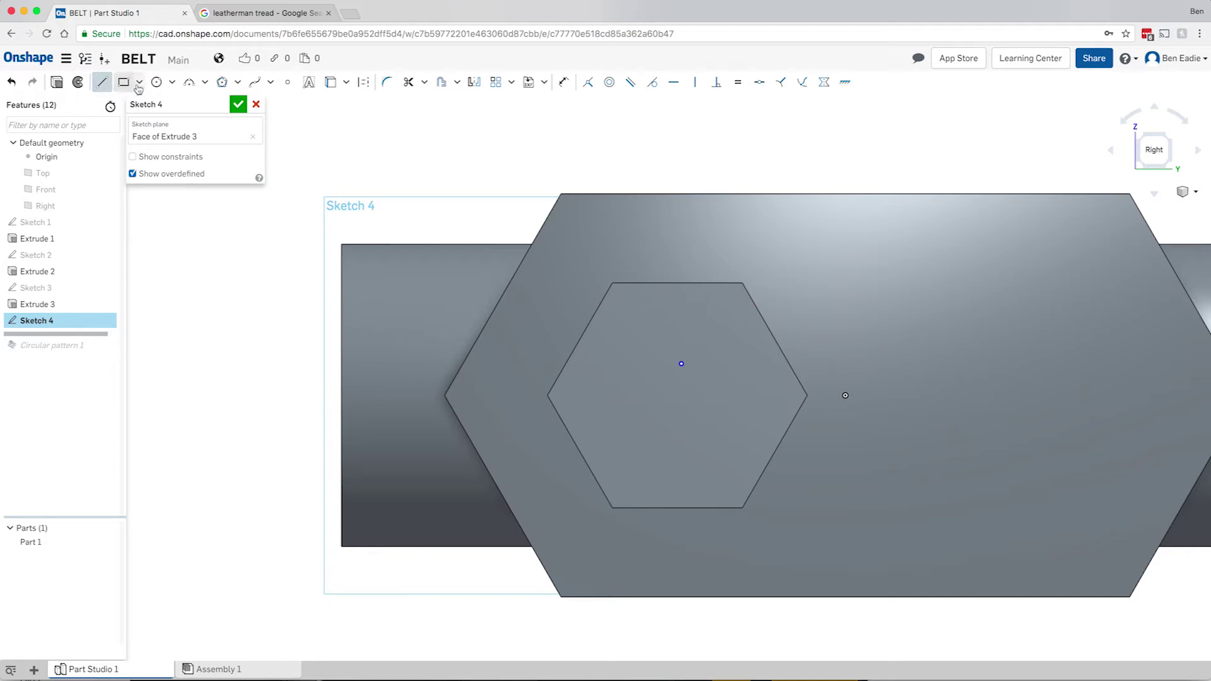
click(364, 82)
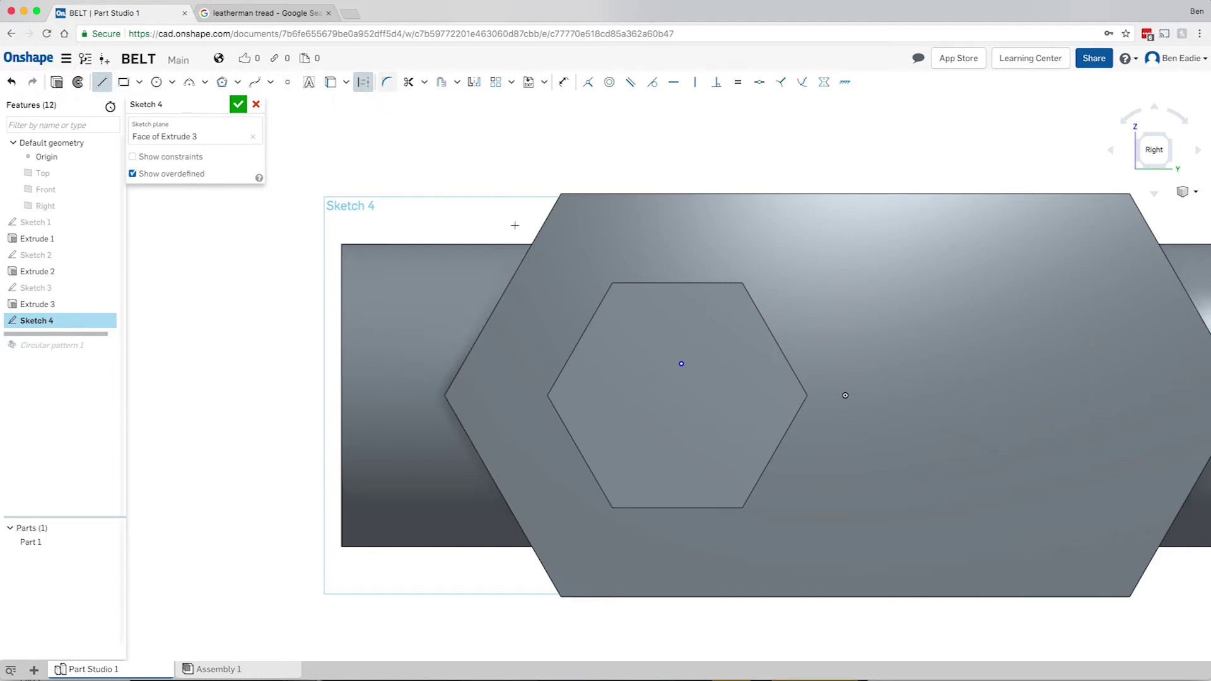
click(612, 282)
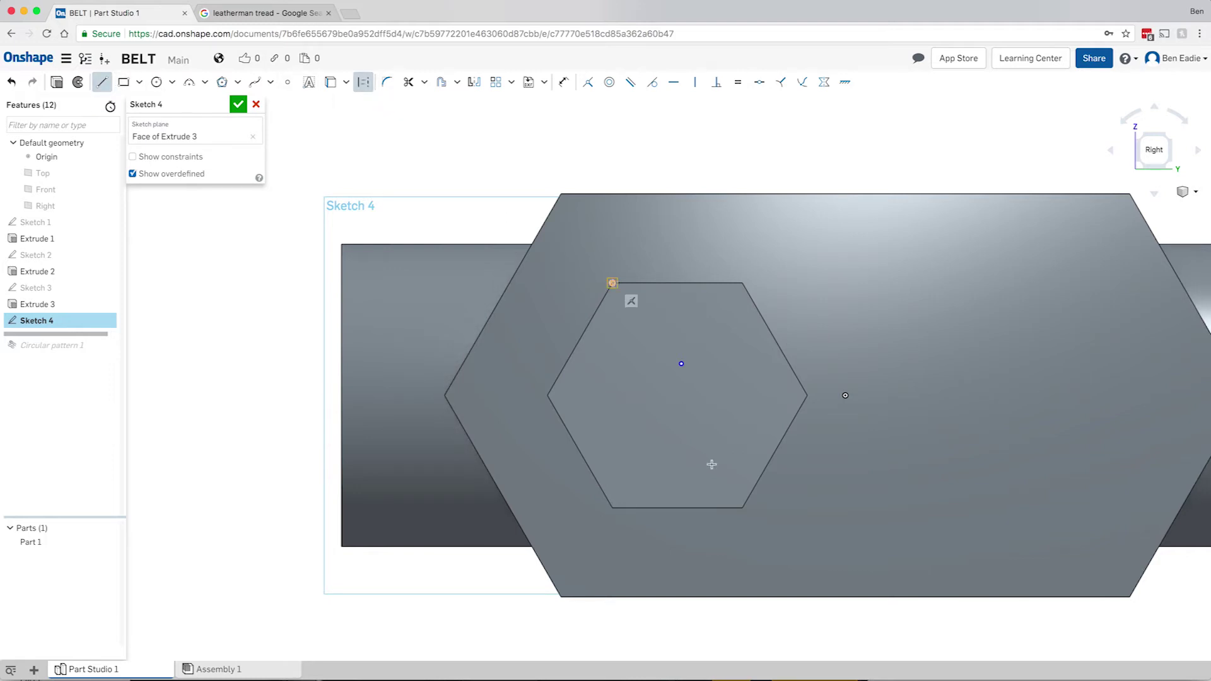
click(742, 508)
key(Escape)
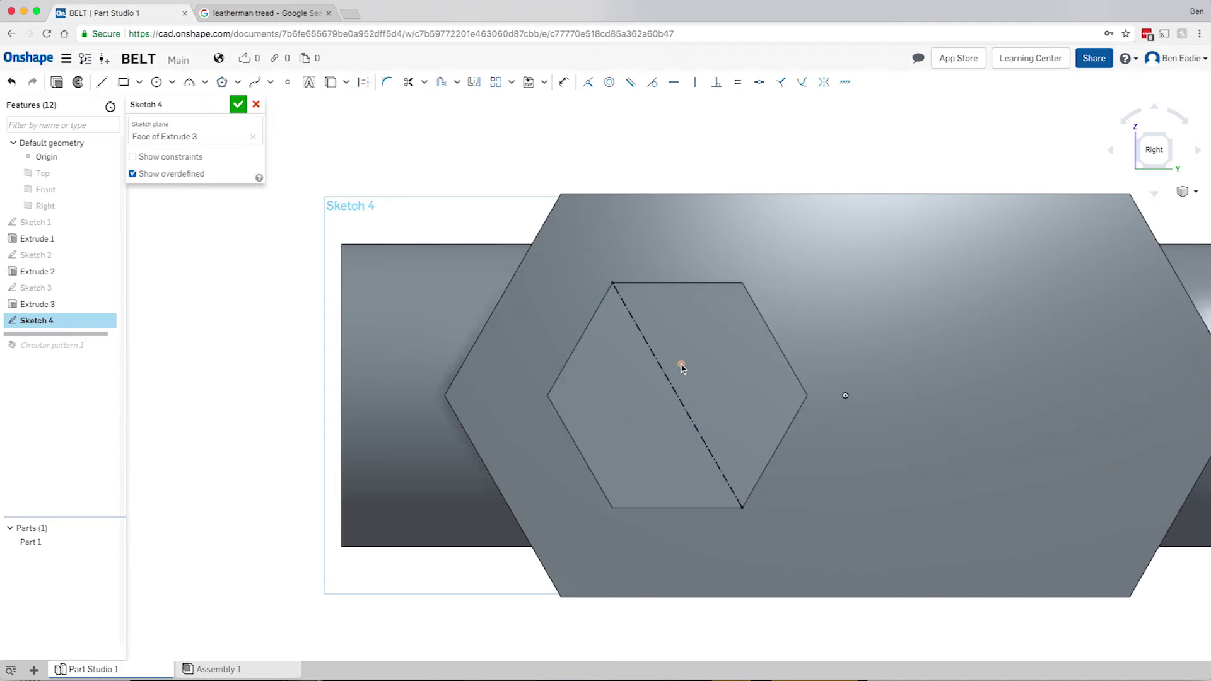
- Constrain the sketch point to the midpoint of the diagonal construction line and accept the sketch
click(681, 365)
click(680, 400)
click(760, 82)
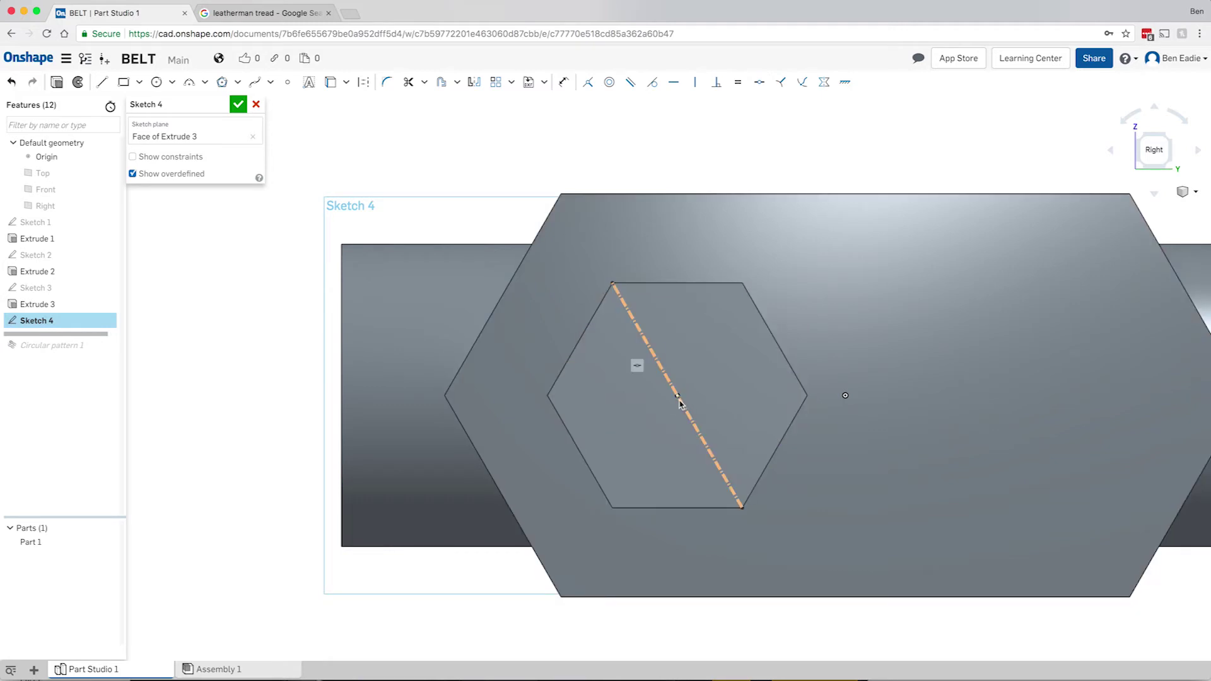
click(238, 104)
mouse_move(244, 213)
right_down()
mouse_move(252, 242)
mouse_move(246, 214)
right_up()
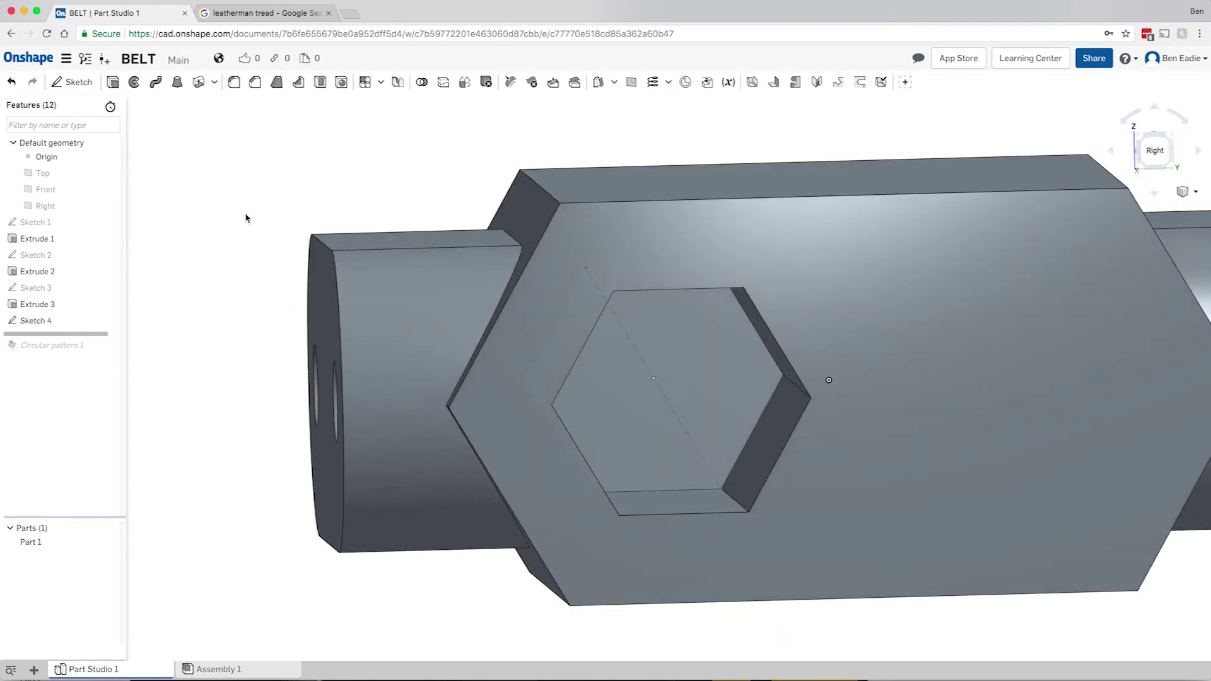
- Start a simple through hole at the sketch point in the centre of the hexagonal socket
click(341, 83)
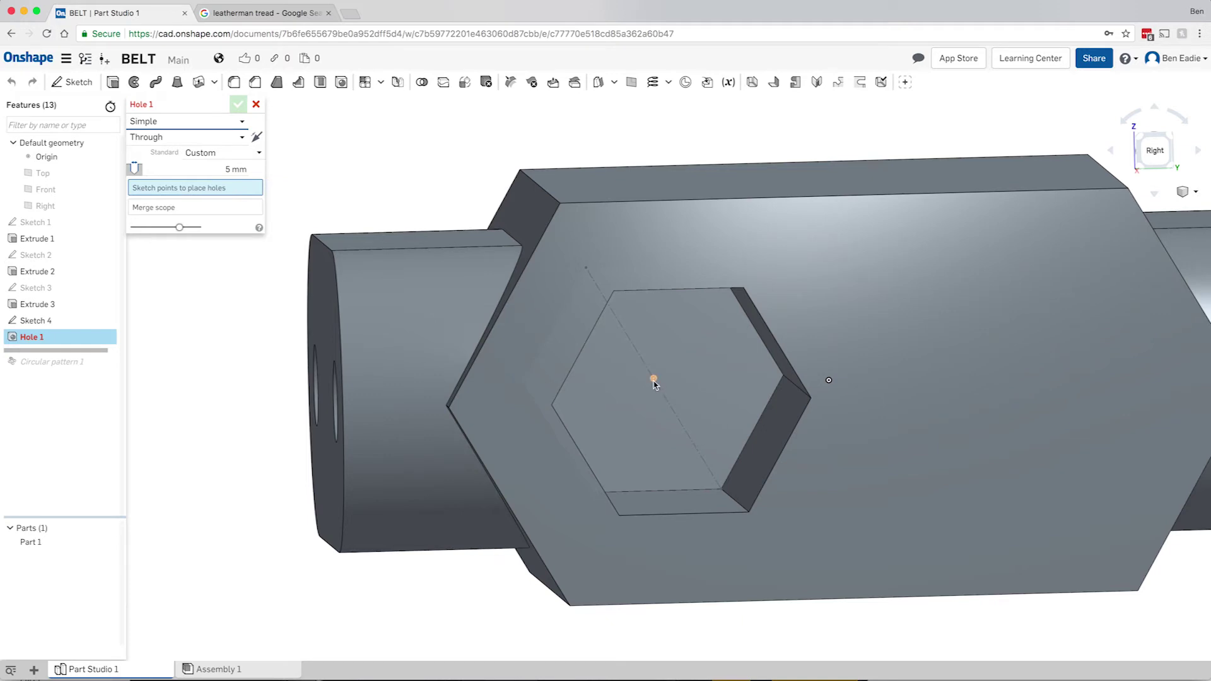
click(654, 380)
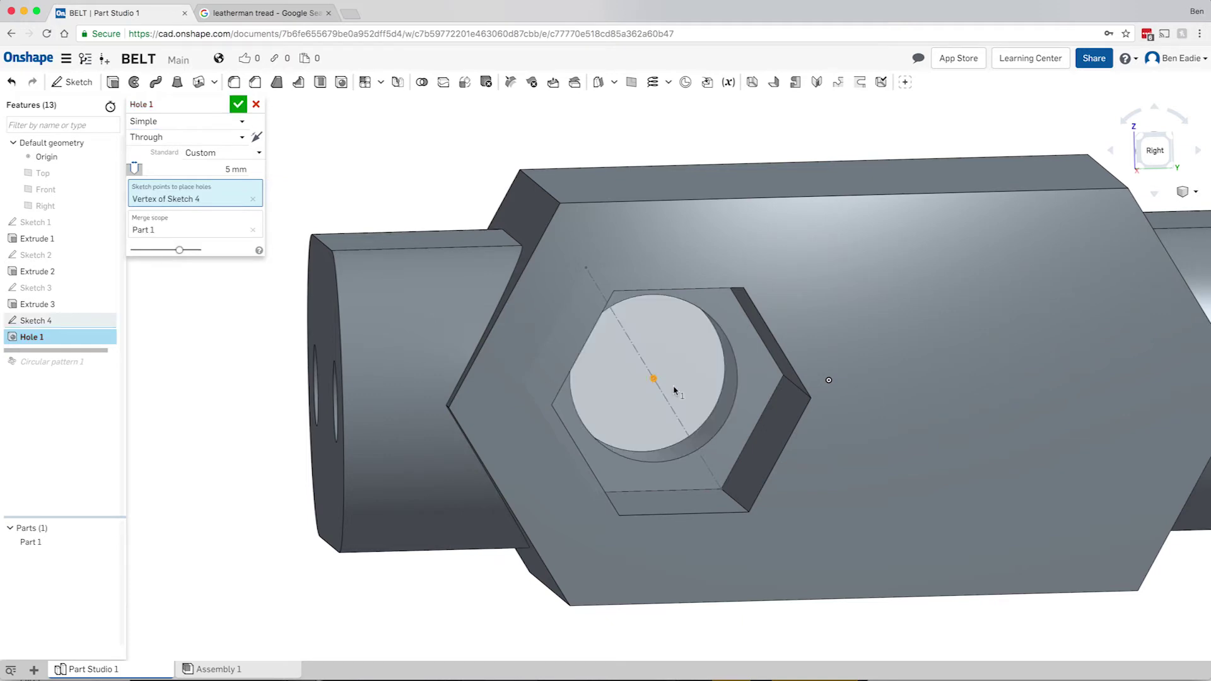
right_drag(651, 363, 655, 363)
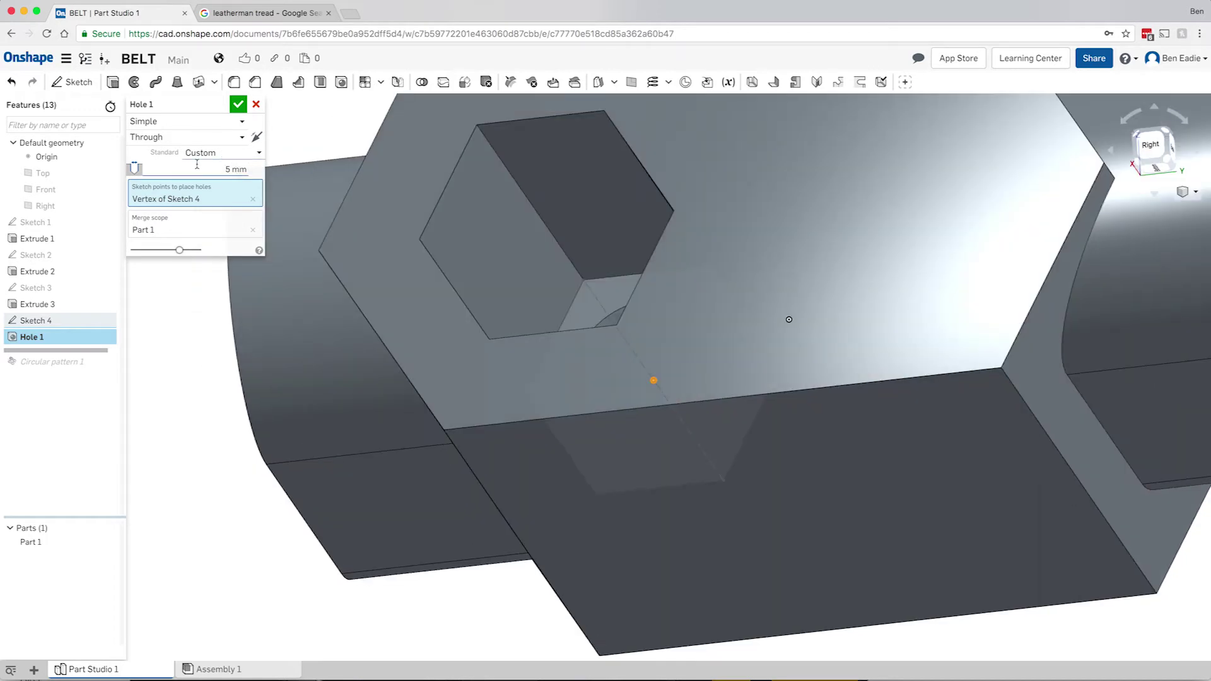
click(217, 123)
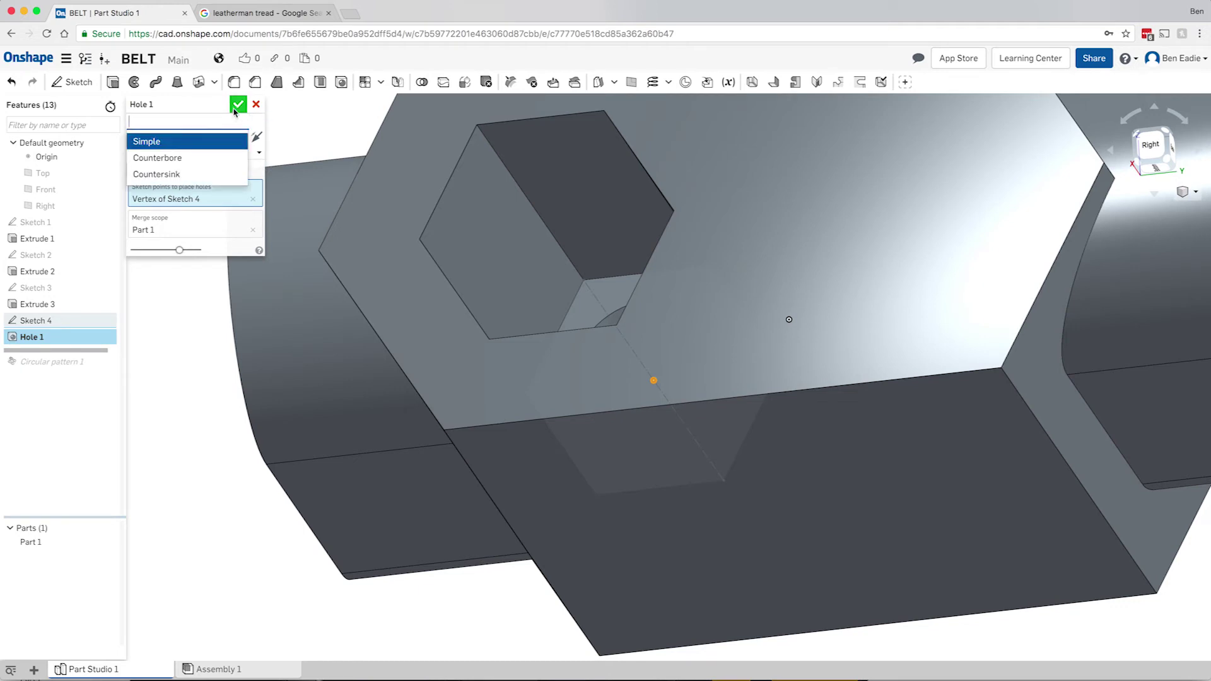
click(208, 141)
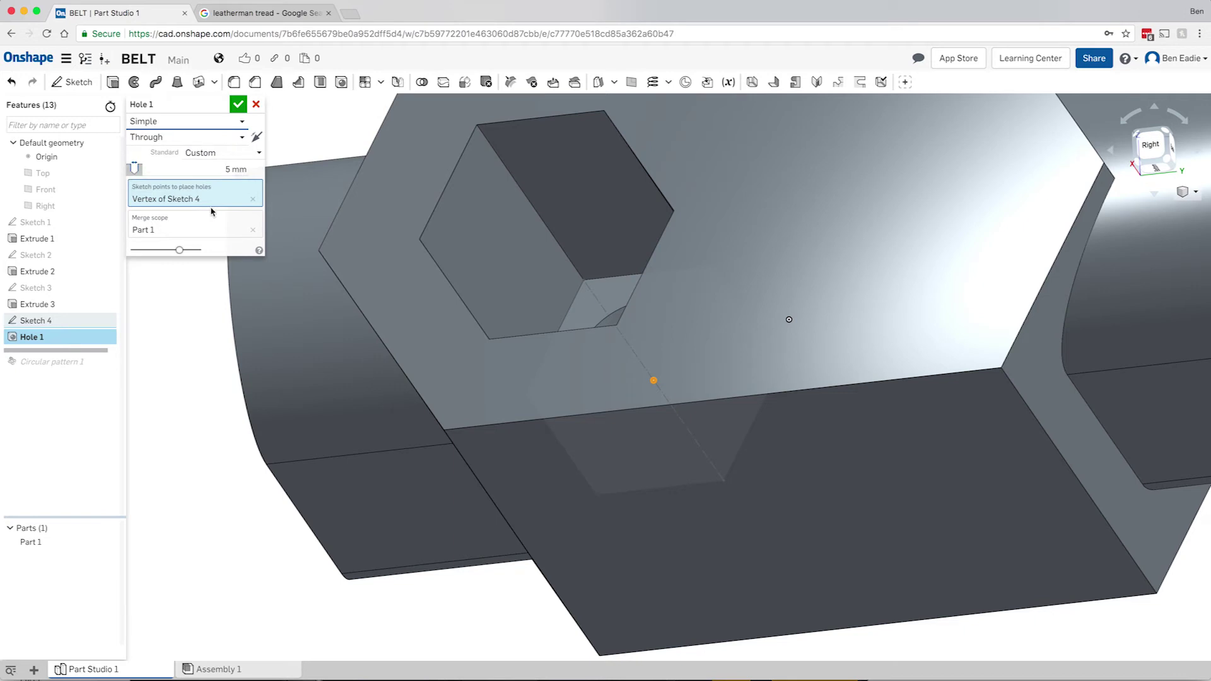
- Set the hole's diameter to 3 mm with Part 1 as the merge scope and accept it
click(238, 170)
text(3)
key(Return)
right_drag(615, 299, 624, 404)
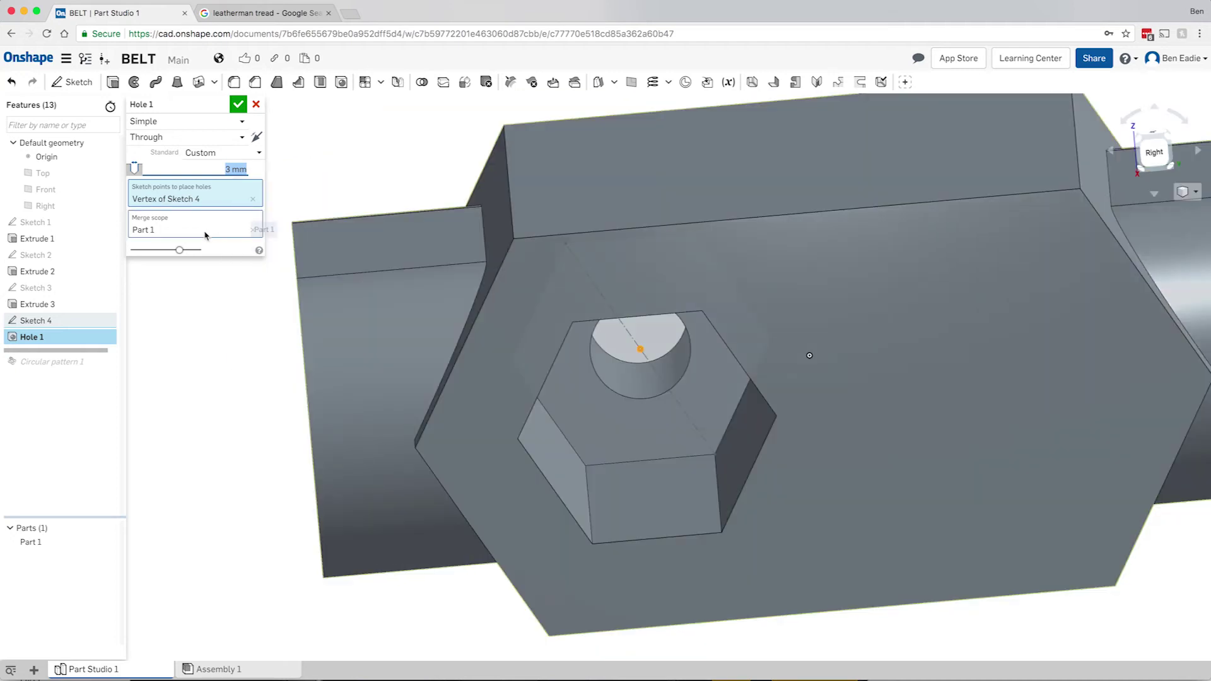
click(204, 236)
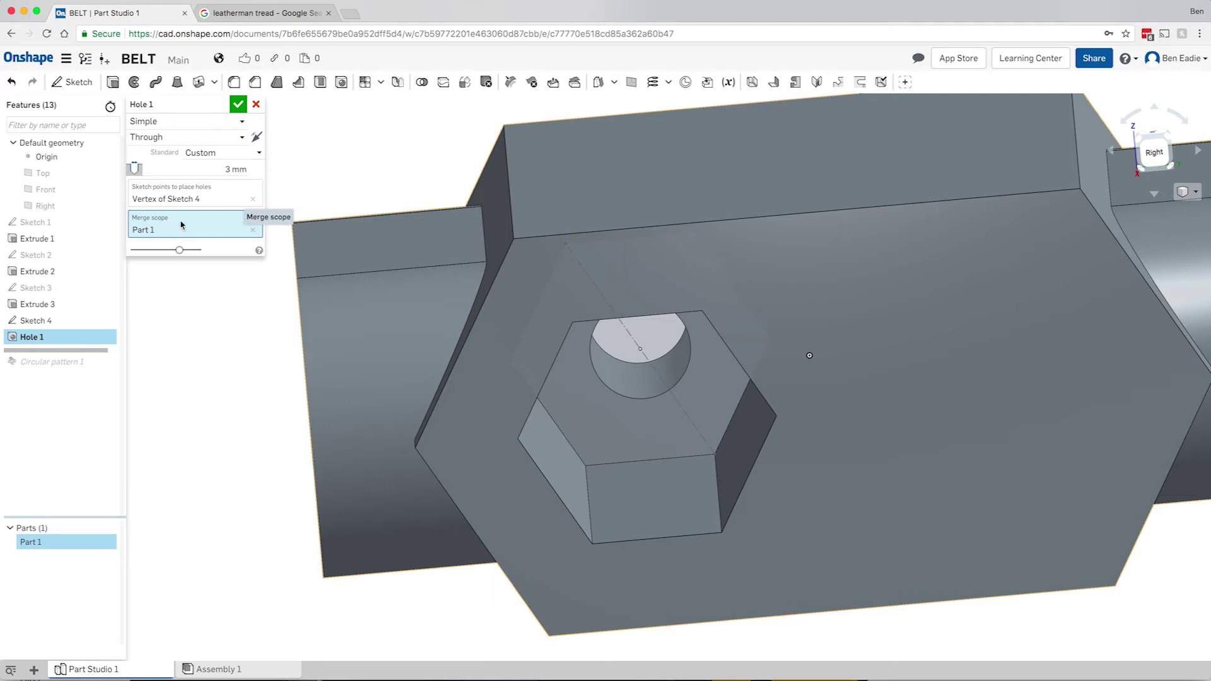
click(238, 104)
right_drag(217, 304, 158, 318)
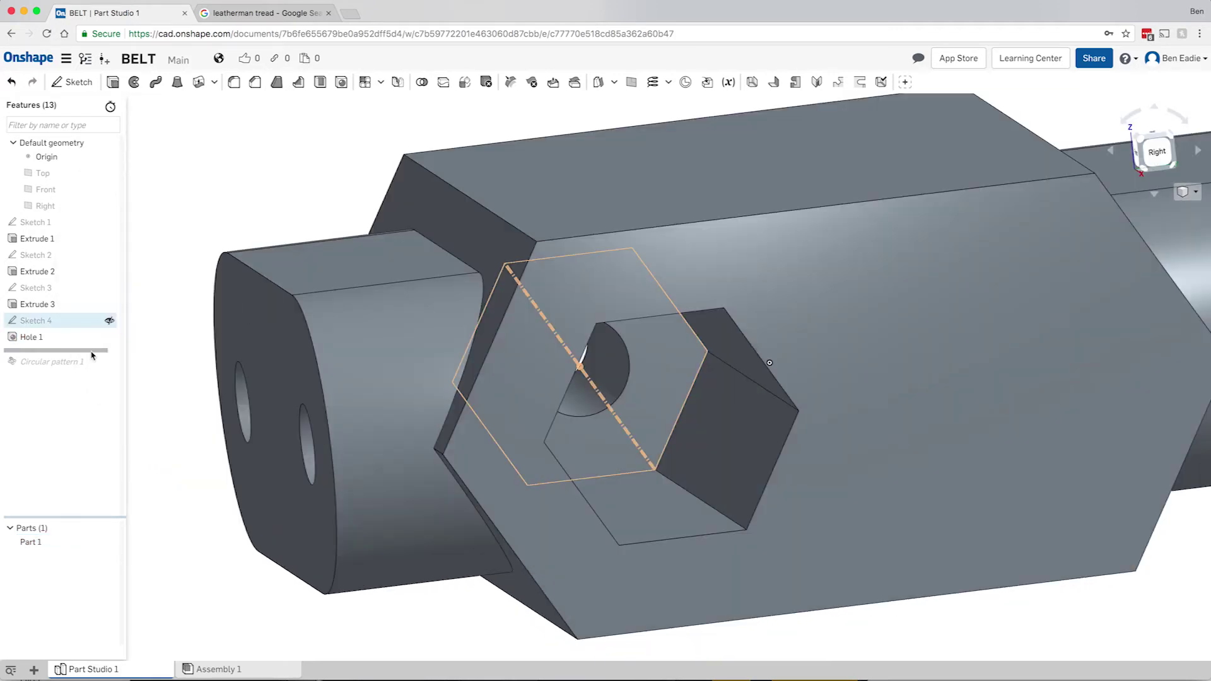
- Roll the feature history forward past Circular pattern 1 and check the hole on the opposite side of the body
drag(89, 355, 89, 372)
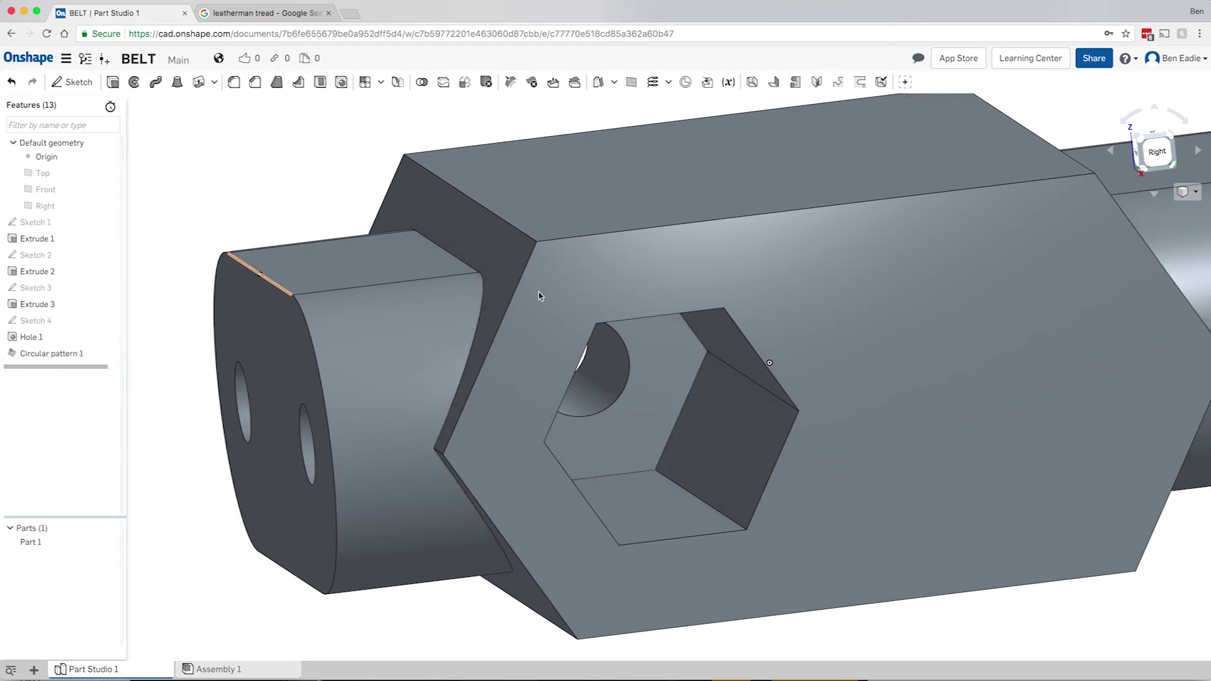
scroll(539, 293, up, 3)
key(shift+7)
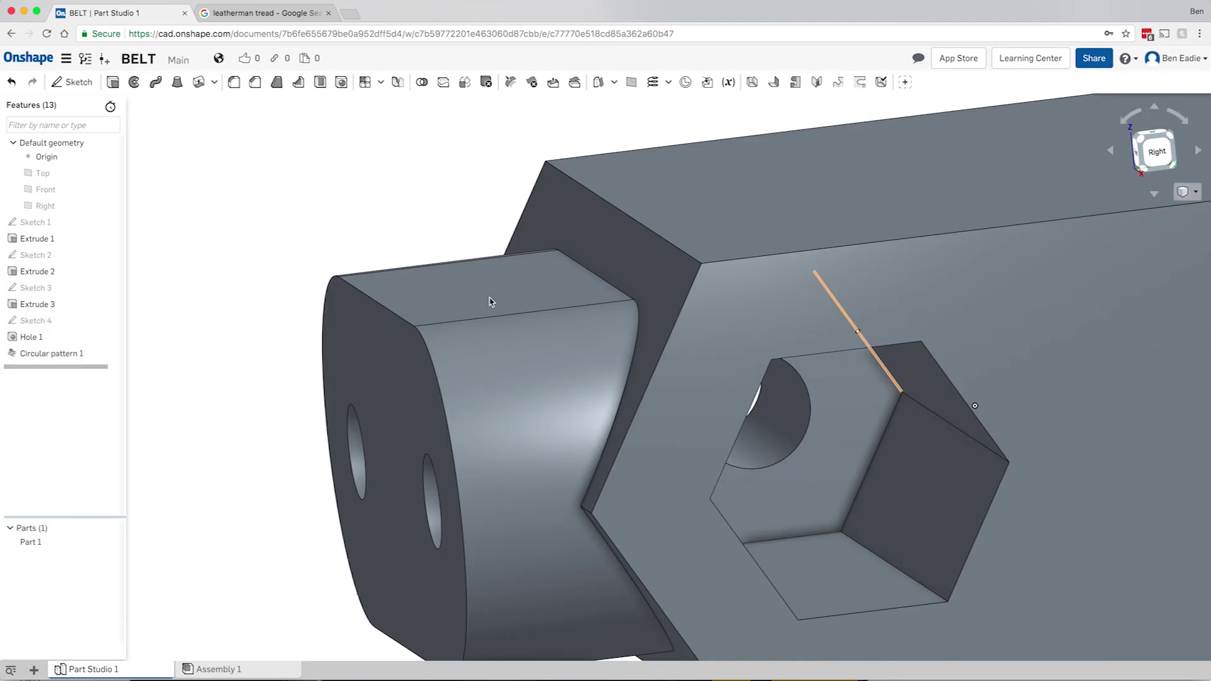
scroll(531, 309, up, 5)
right_drag(598, 316, 696, 344)
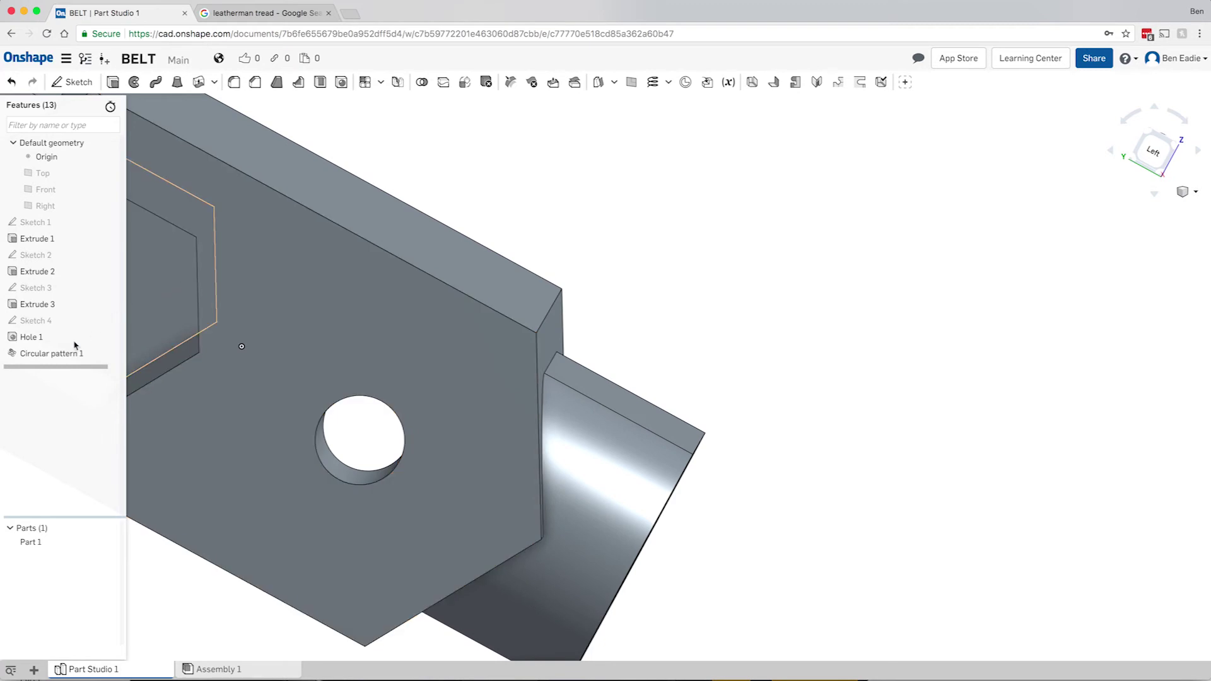
key(f)
- Edit Circular pattern 1 to include Hole 1 in the features to pattern, and accept it
right_click(67, 355)
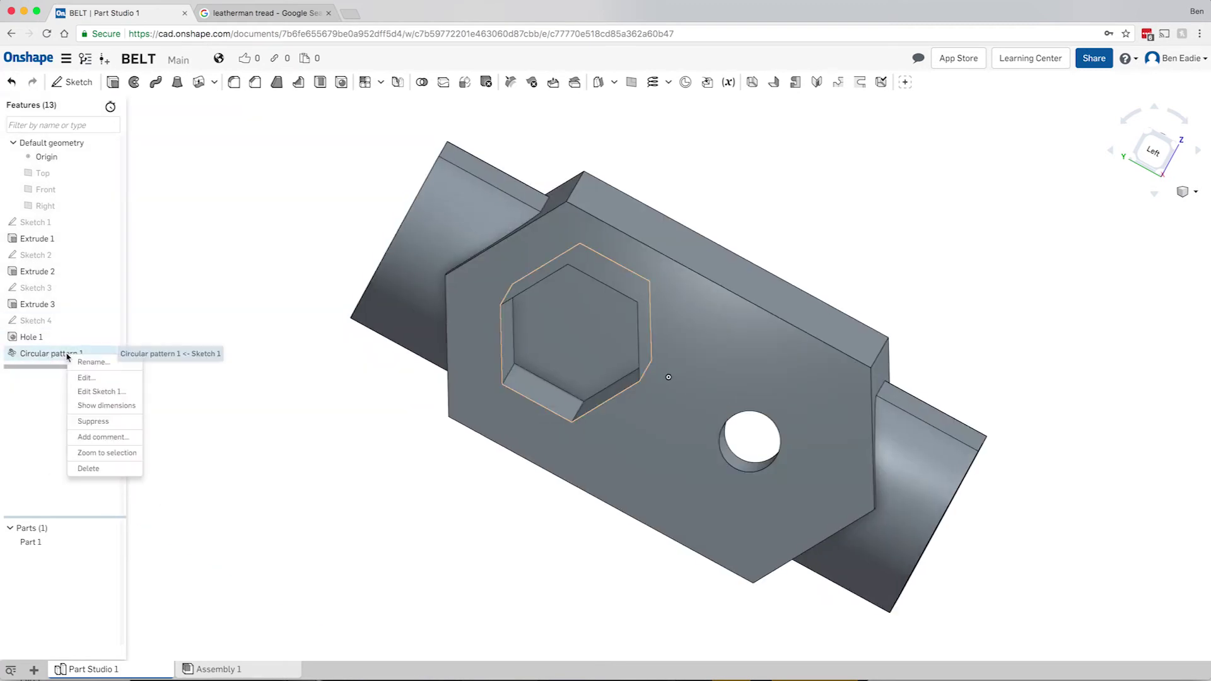
click(104, 379)
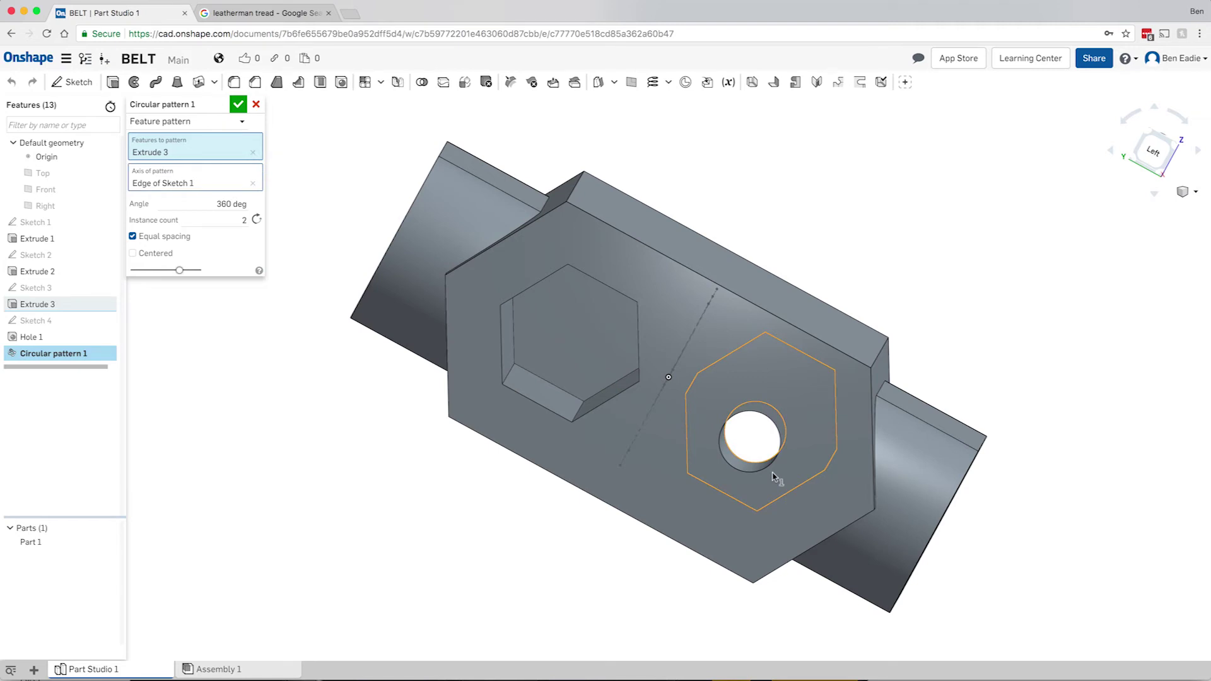
click(744, 472)
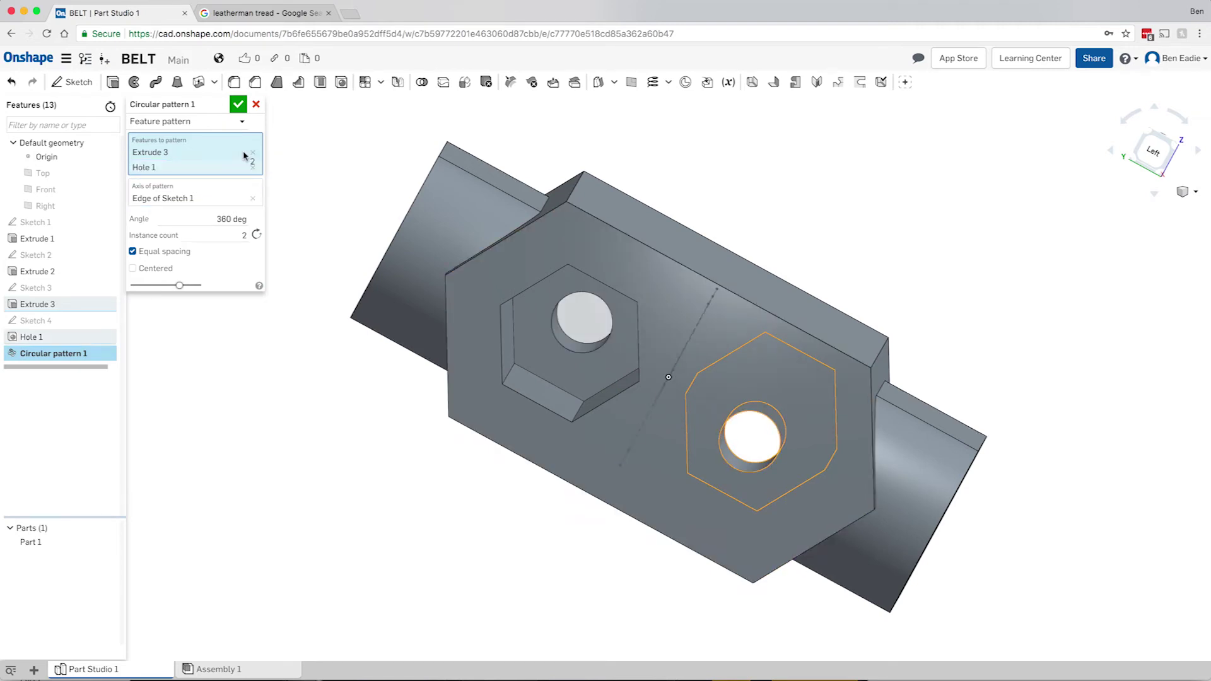
click(238, 105)
- Start a circular fillet with a 1 mm radius on the four edges of the main body's flat top face
right_drag(921, 278, 769, 342)
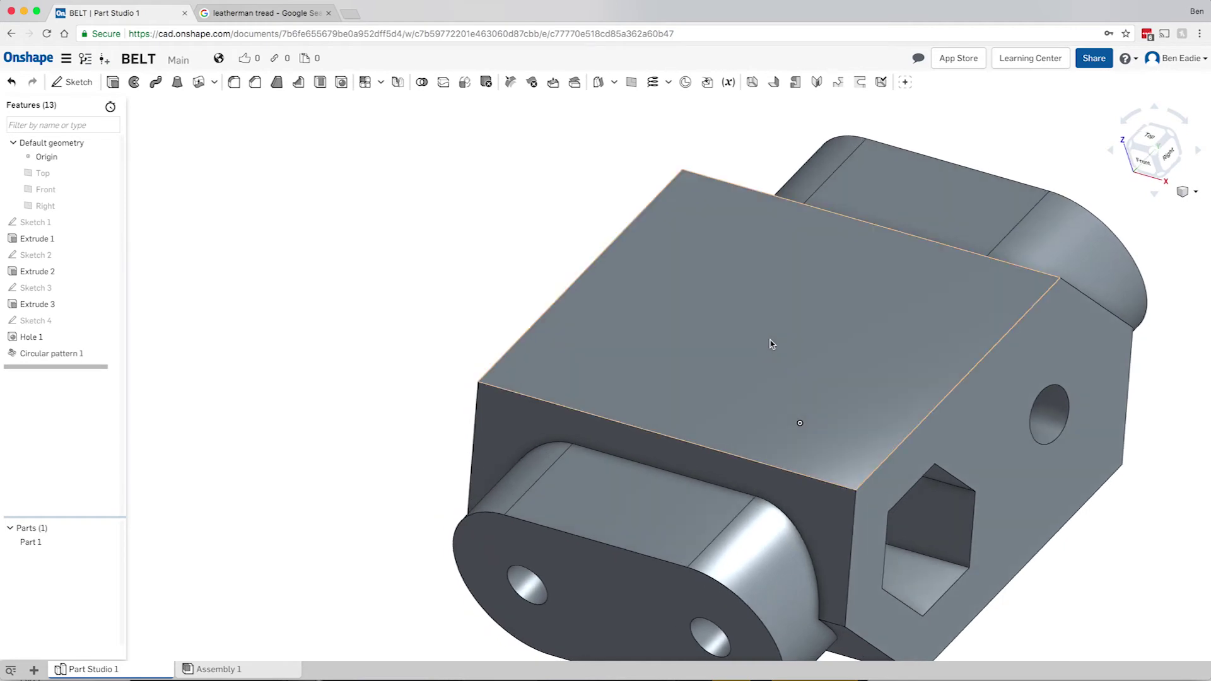
key(f)
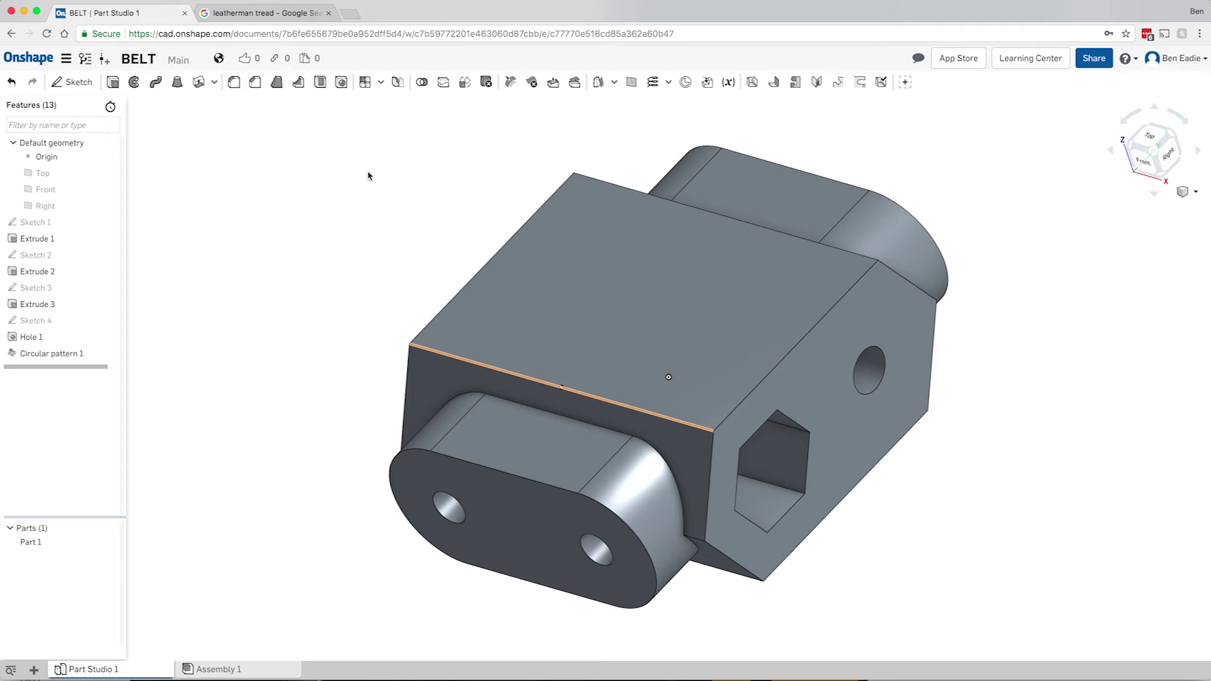
click(237, 86)
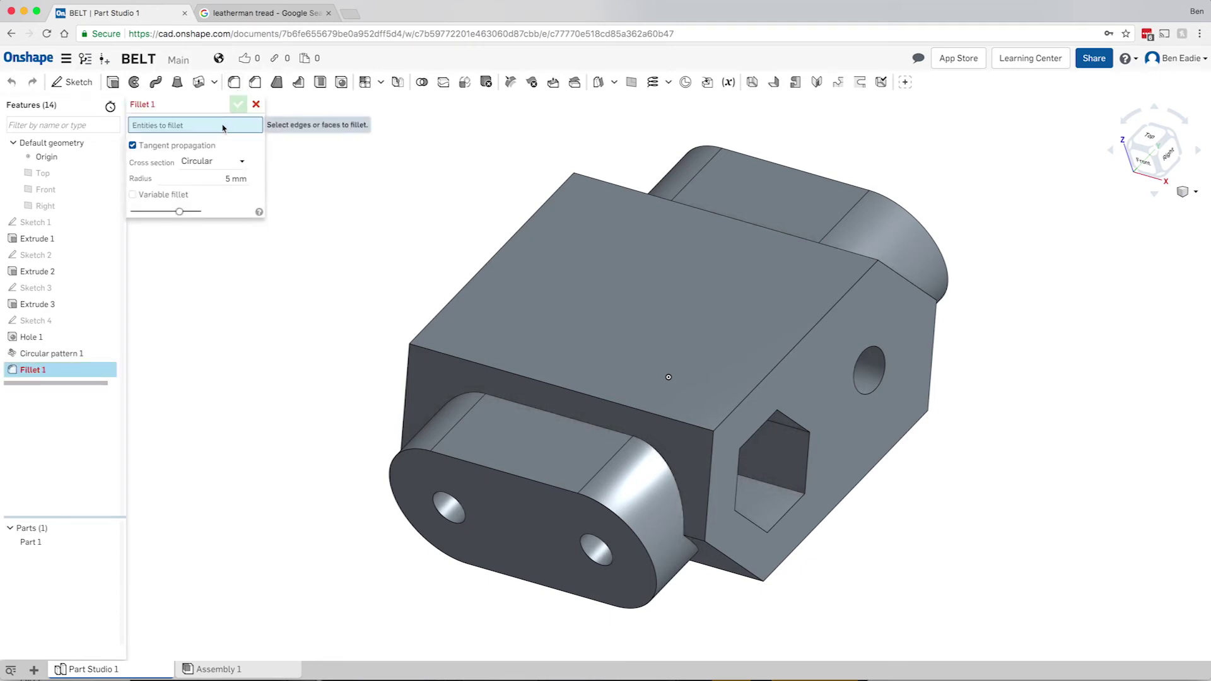
click(240, 179)
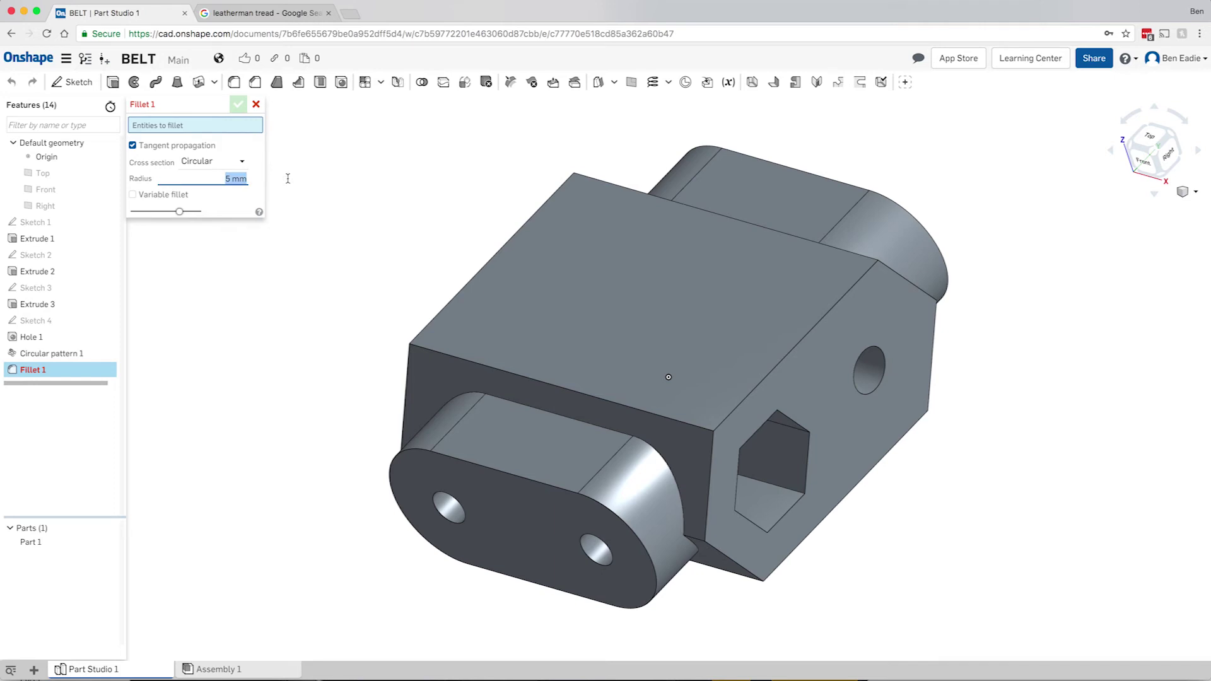
text(1)
click(430, 350)
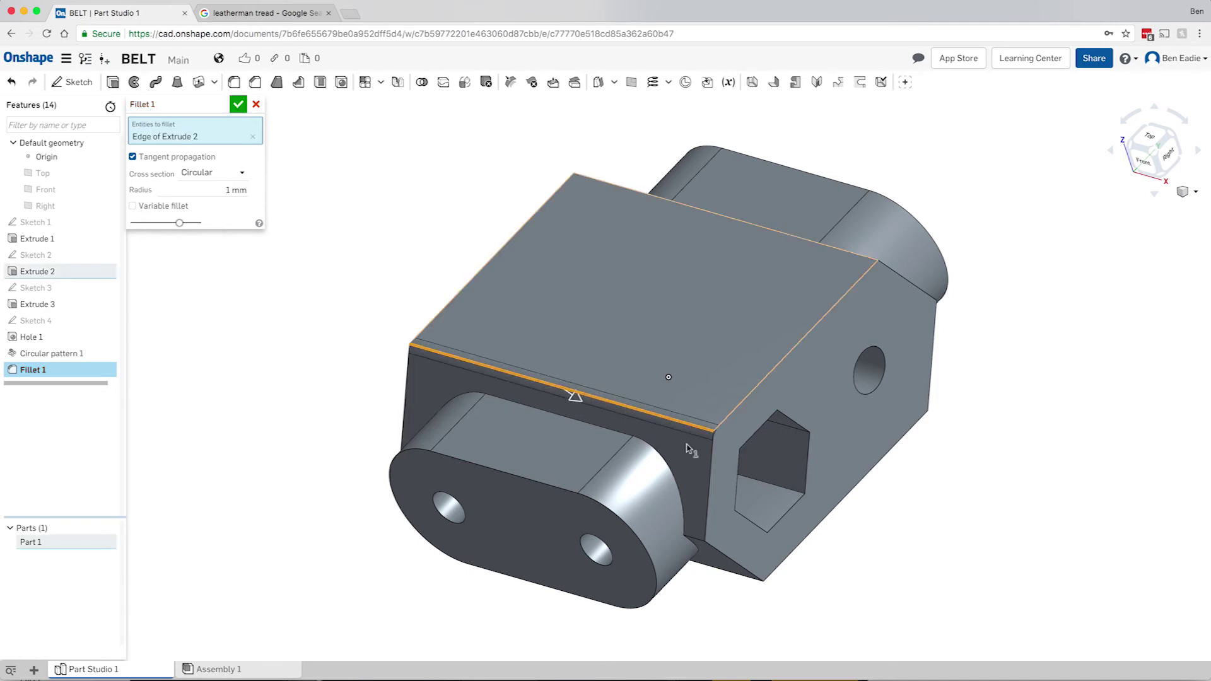
click(829, 267)
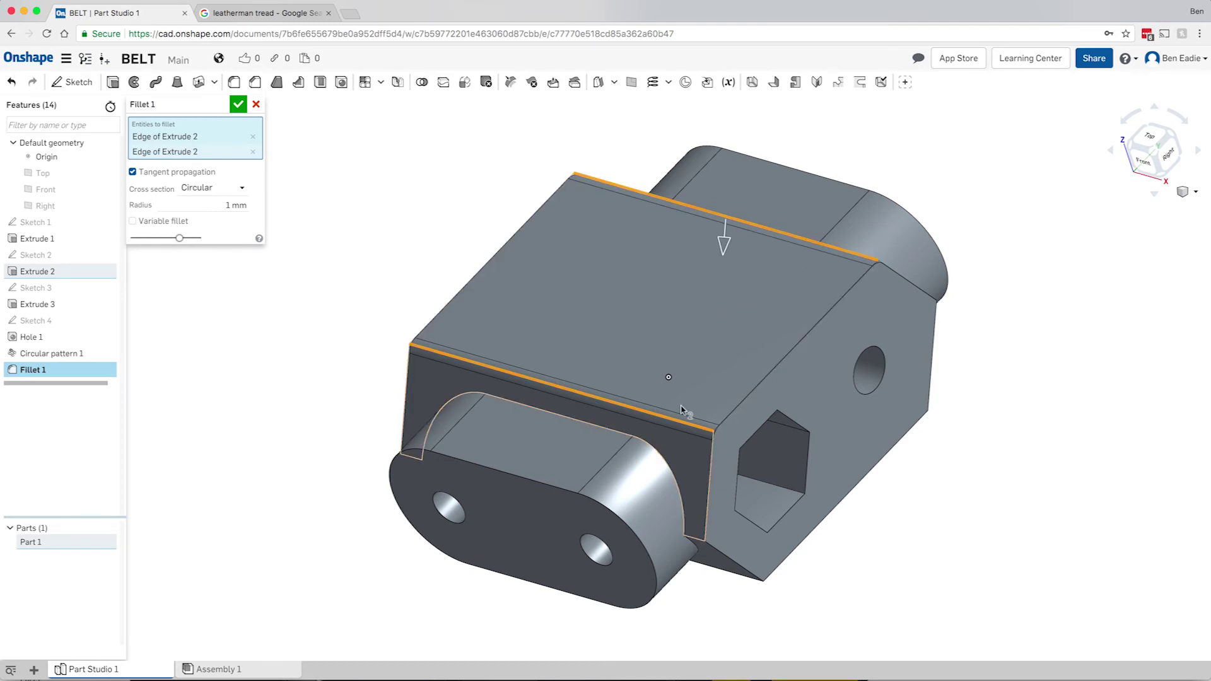
click(736, 415)
click(476, 276)
- Add the edges of the main body's flat bottom face to the 1 mm fillet
right_drag(809, 369, 723, 377)
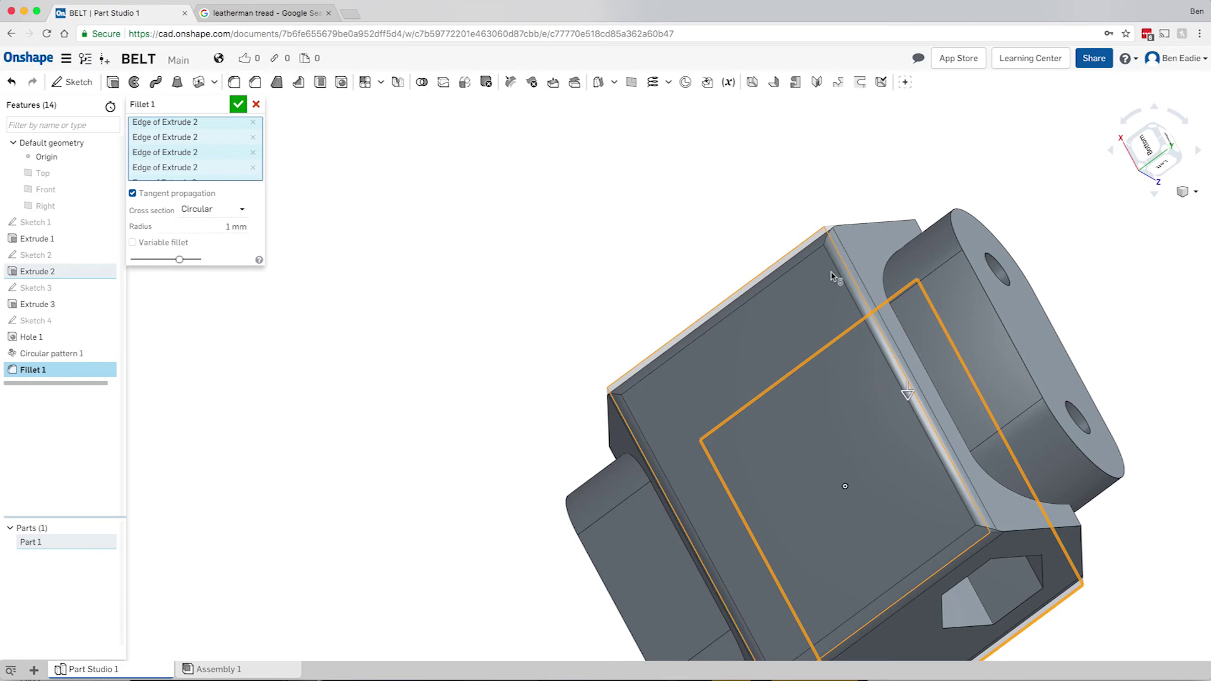
right_drag(823, 285, 862, 207)
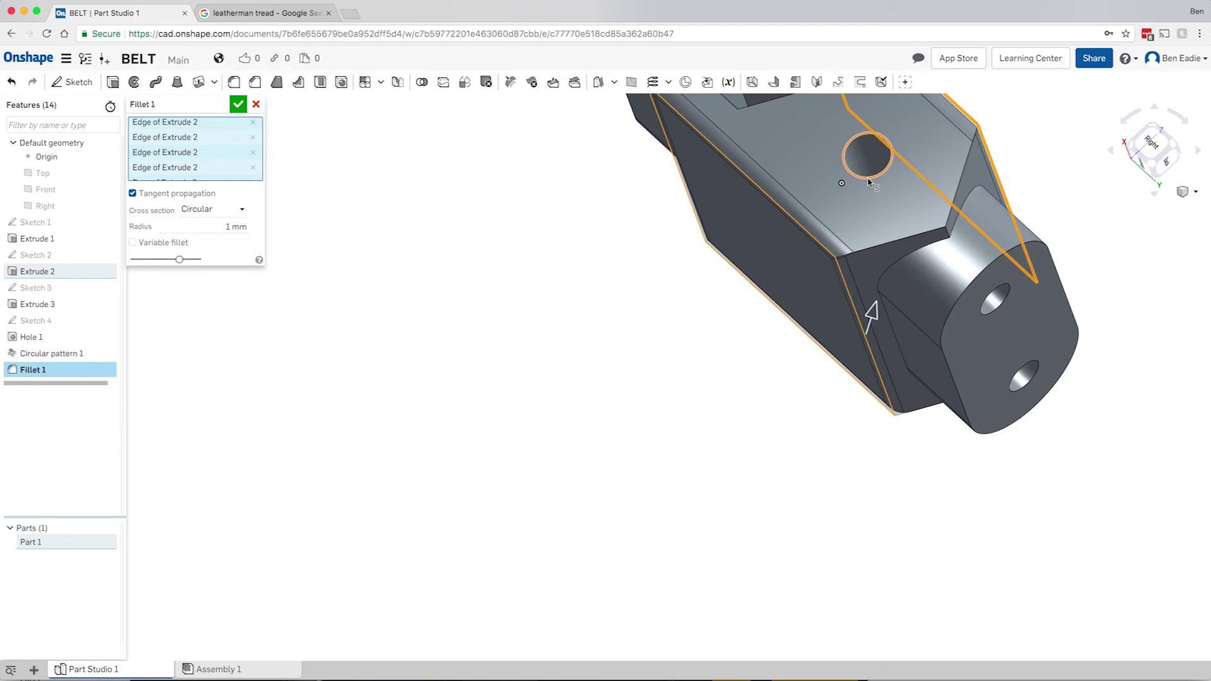
key(f)
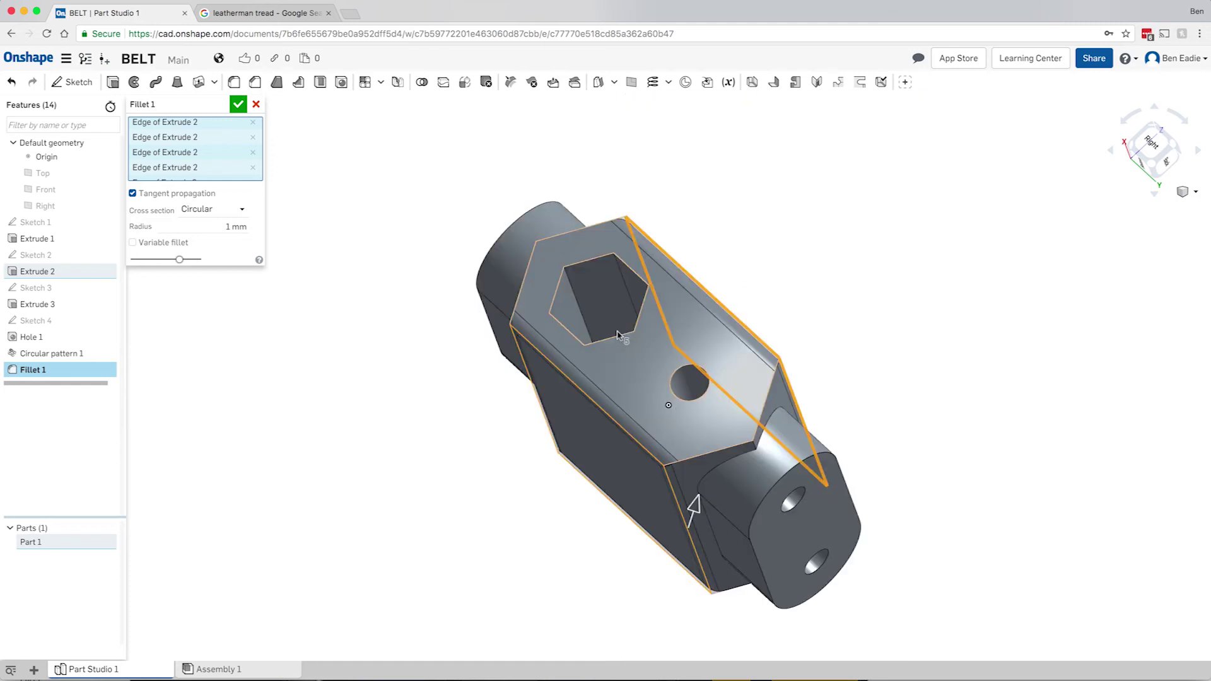
- Add the four slanted end edges of the body's right hexagonal side face to the fillet, leaving out its socket and hole edges
click(631, 381)
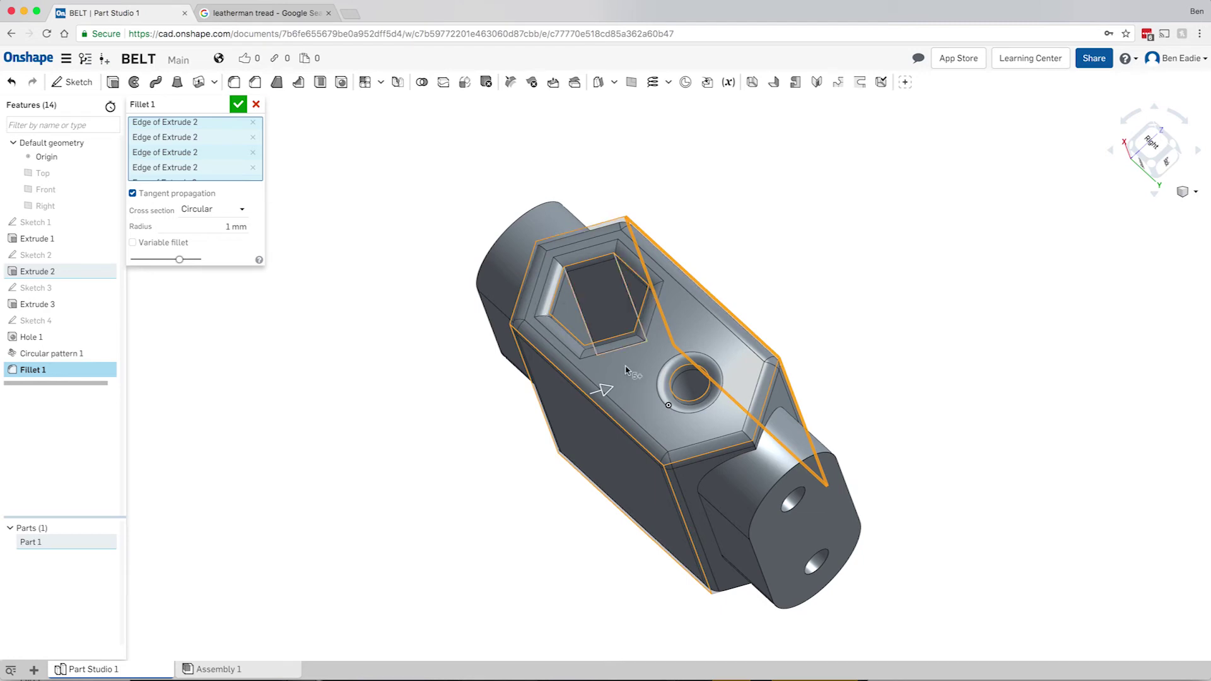
click(682, 453)
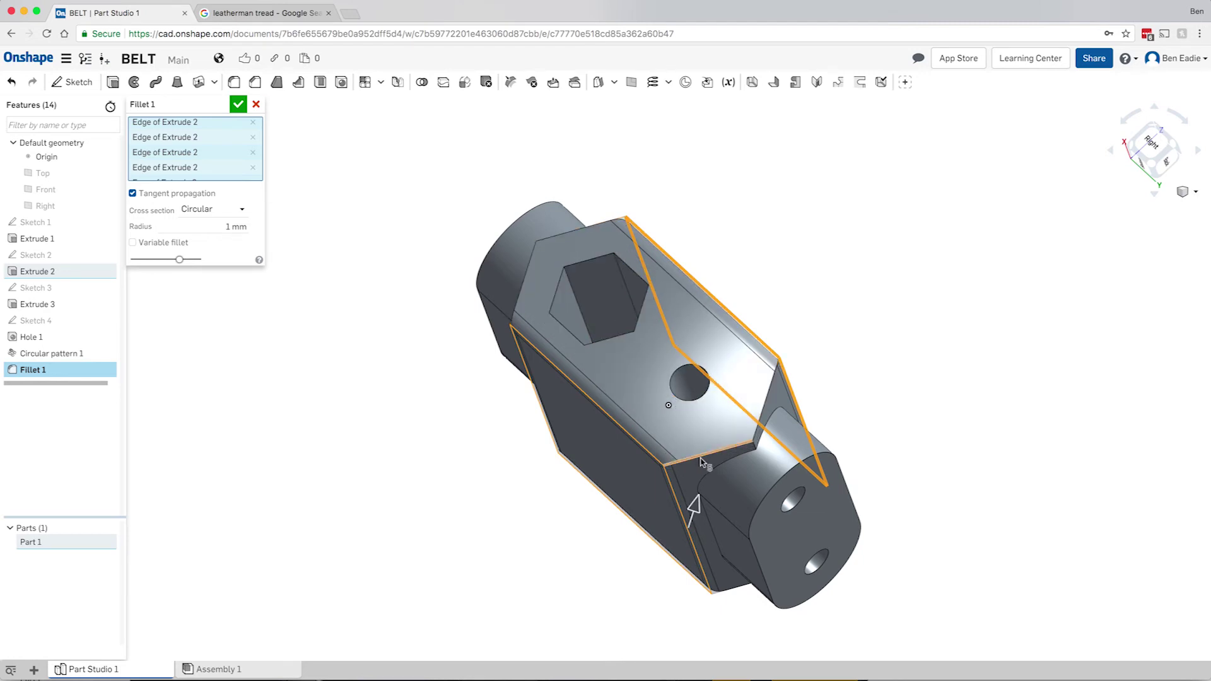
click(702, 460)
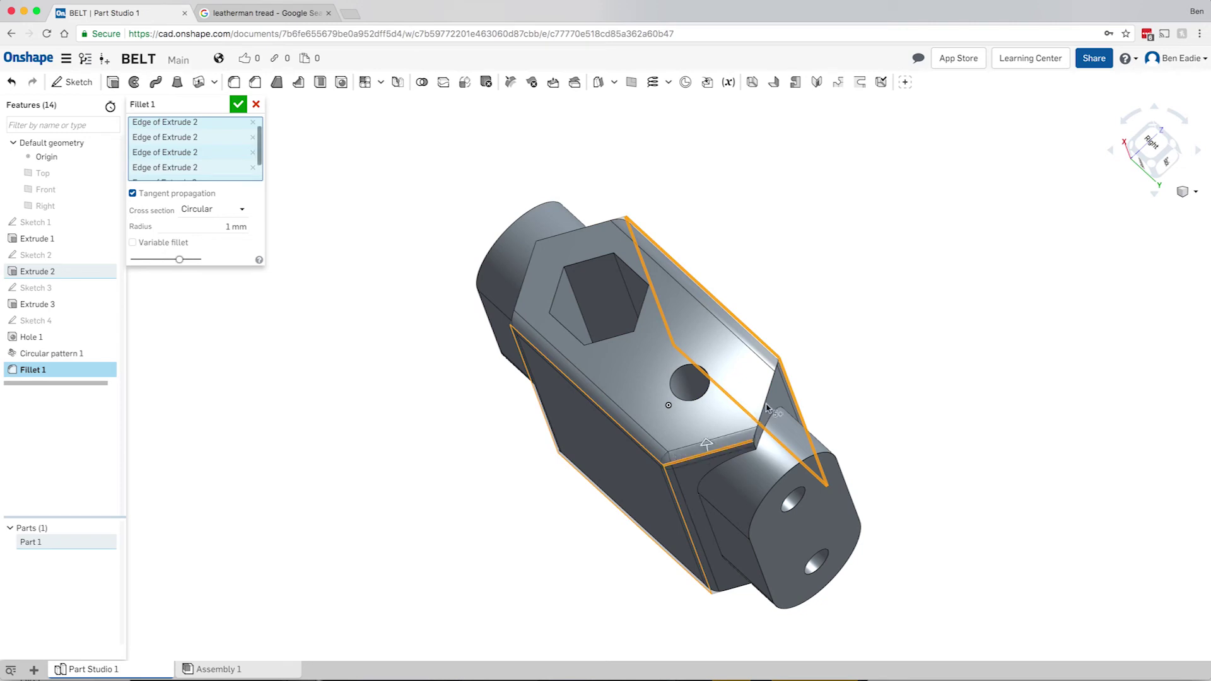
click(577, 236)
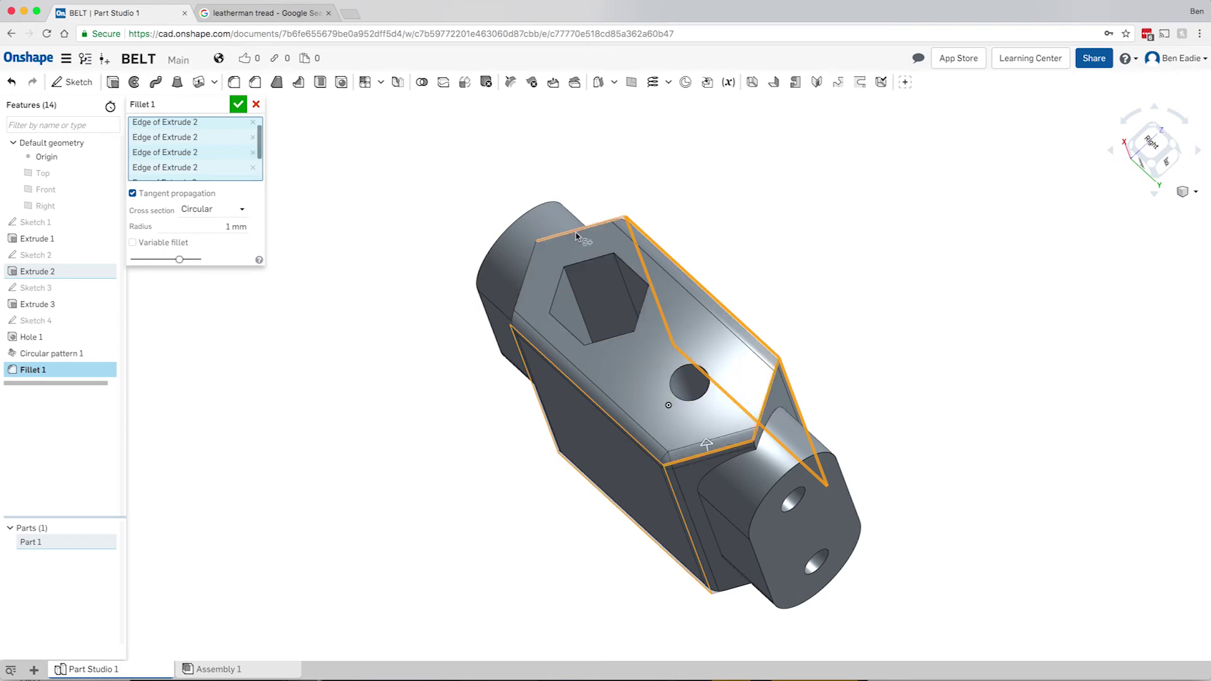
click(529, 281)
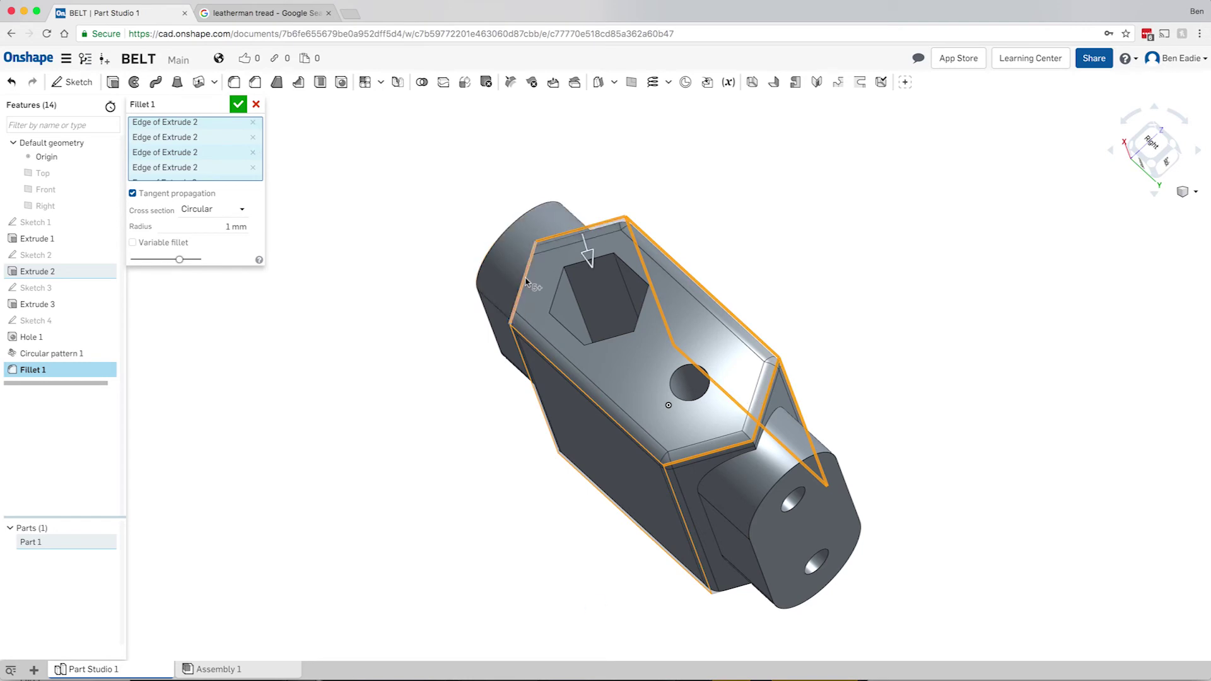
- Add the slanted end edges of the opposite hexagonal side face to the fillet
right_drag(613, 410, 600, 294)
click(630, 325)
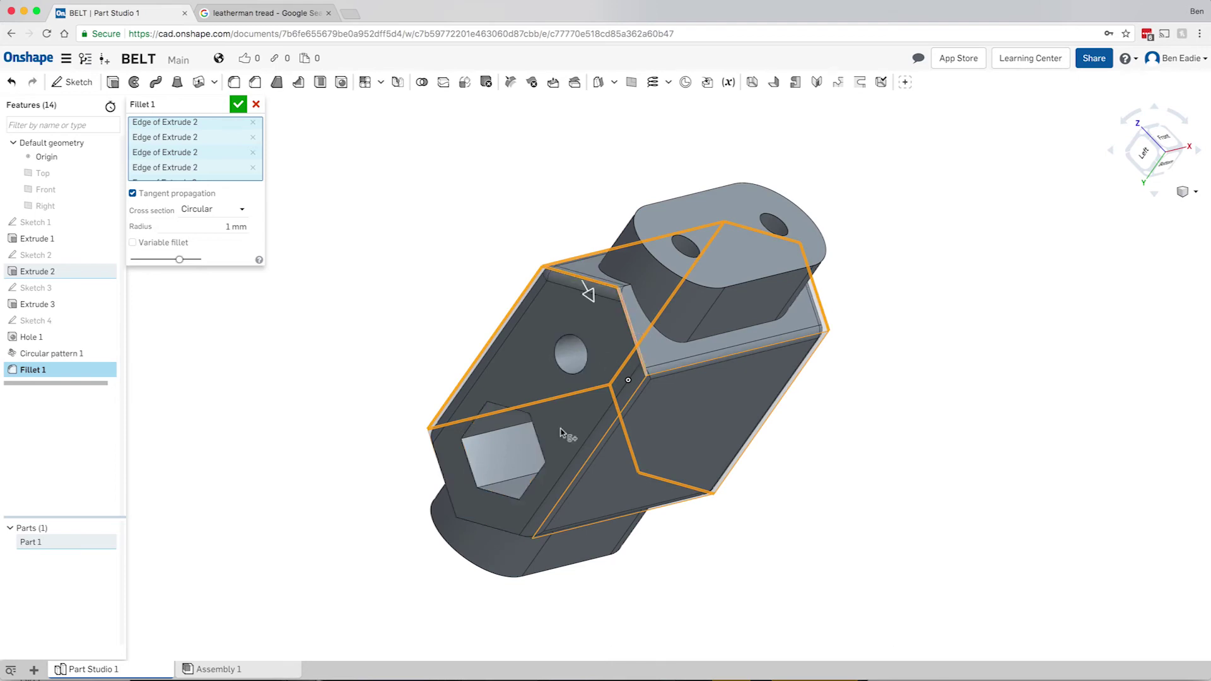
click(502, 519)
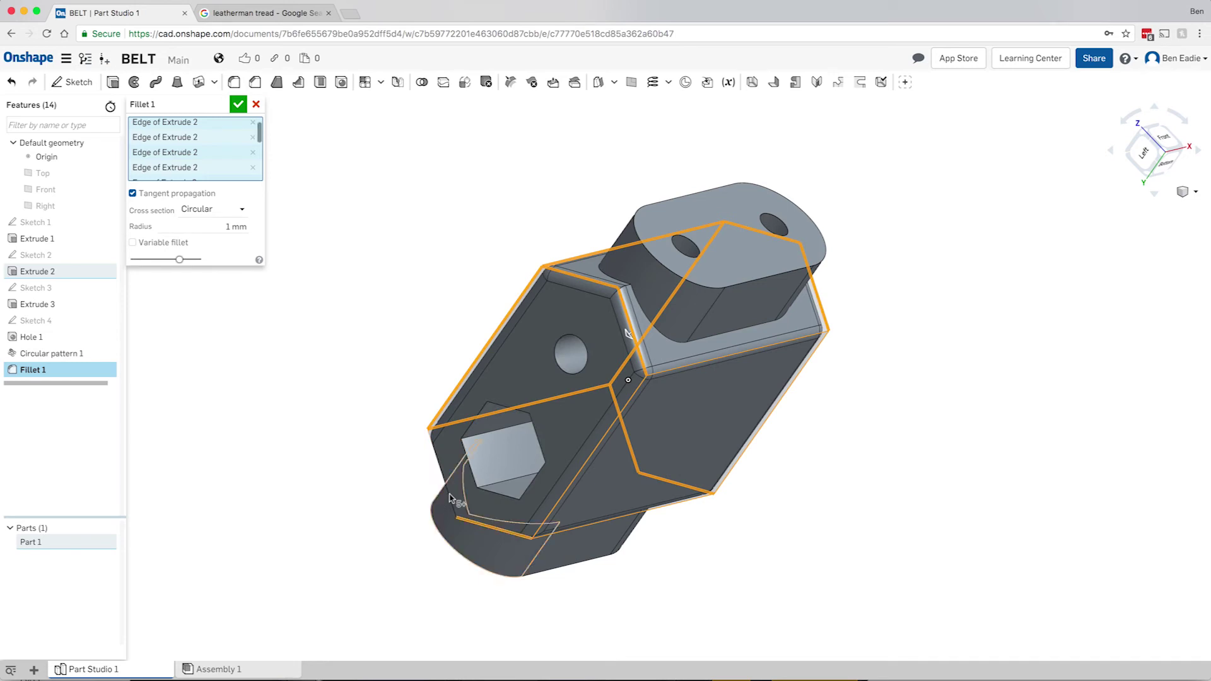
click(443, 475)
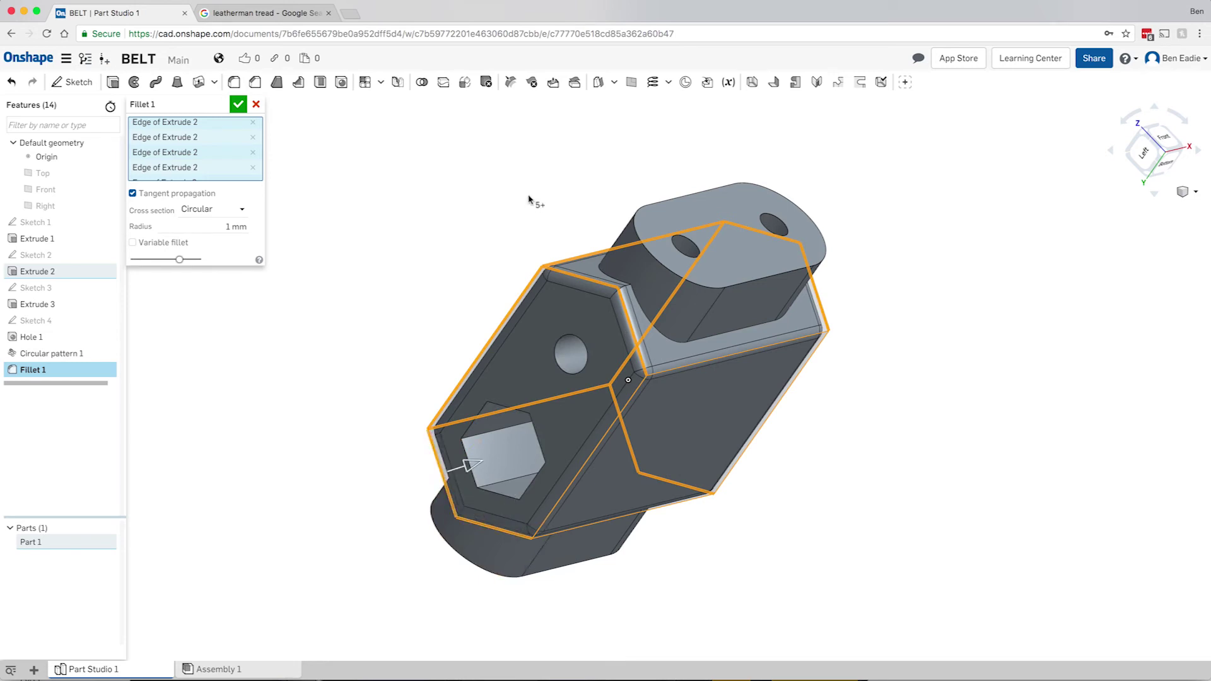
- Add the outer rim edges of both rounded end lugs to the 1 mm fillet and accept it
right_drag(528, 199, 513, 297)
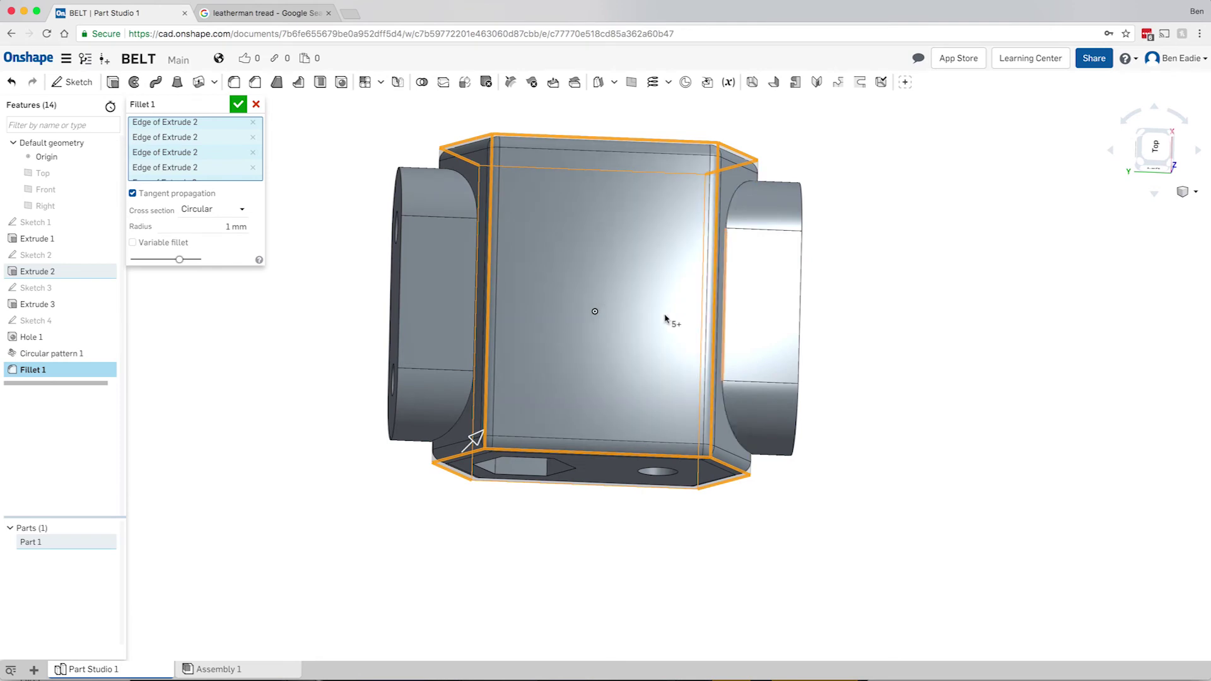
right_drag(669, 319, 662, 317)
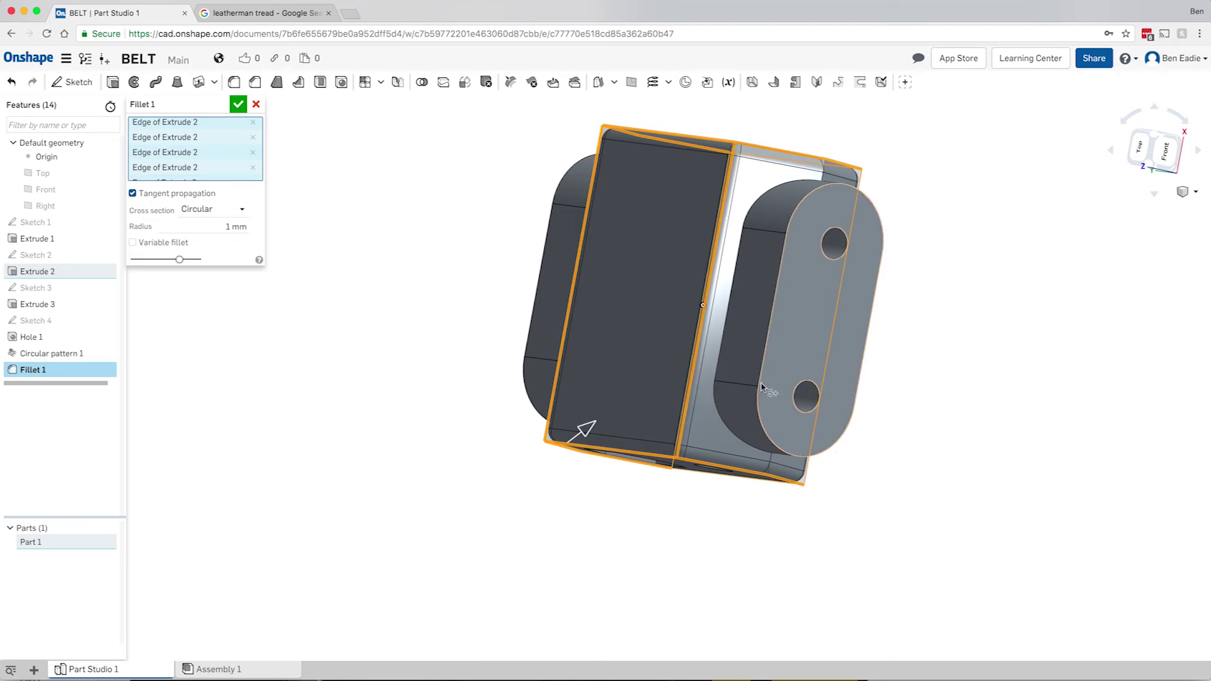
click(781, 265)
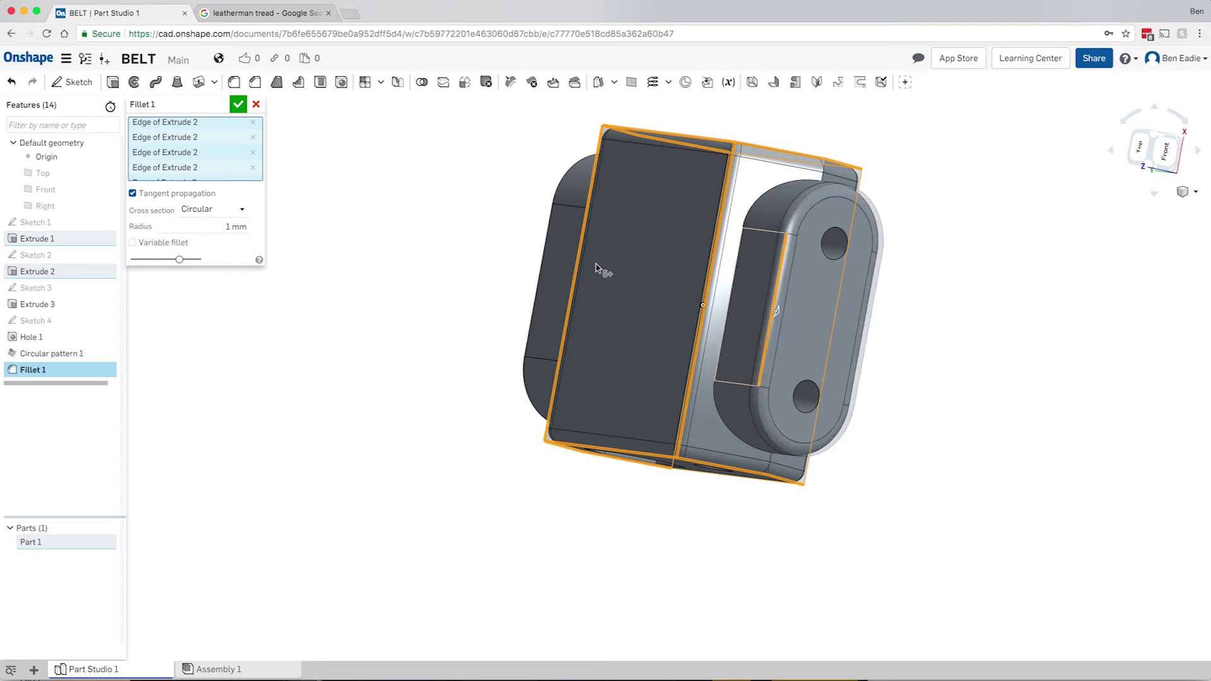
click(538, 288)
click(720, 357)
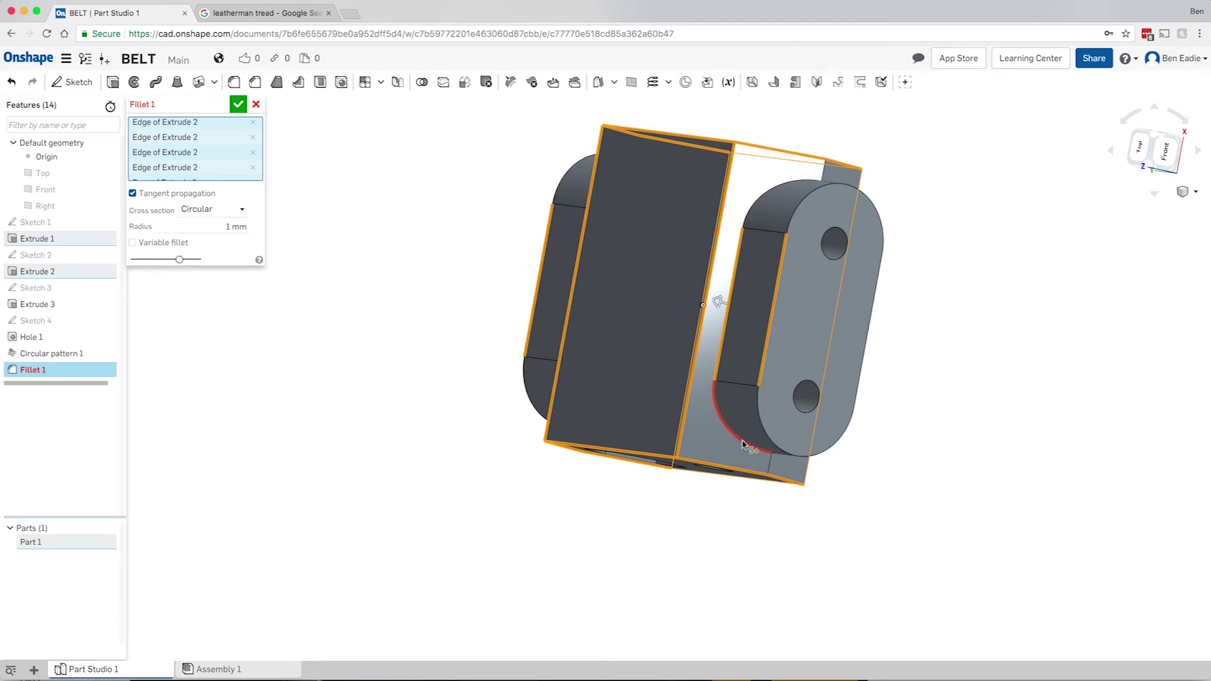
click(717, 373)
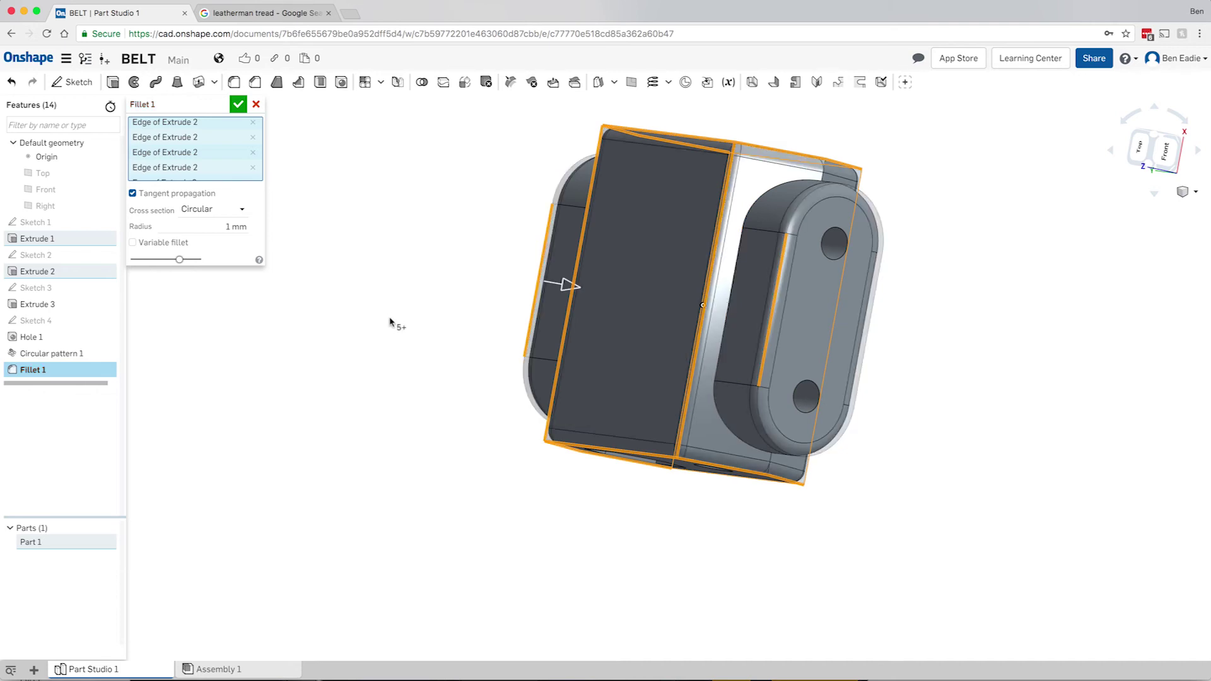
key(shift+5)
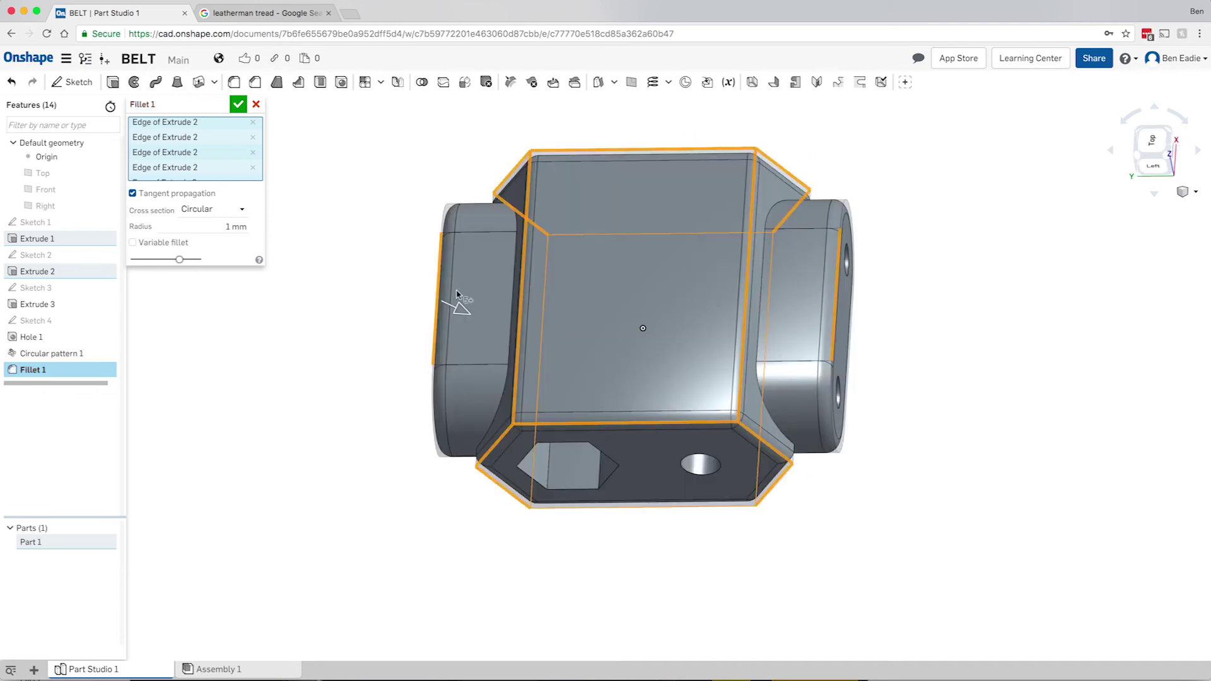
click(238, 108)
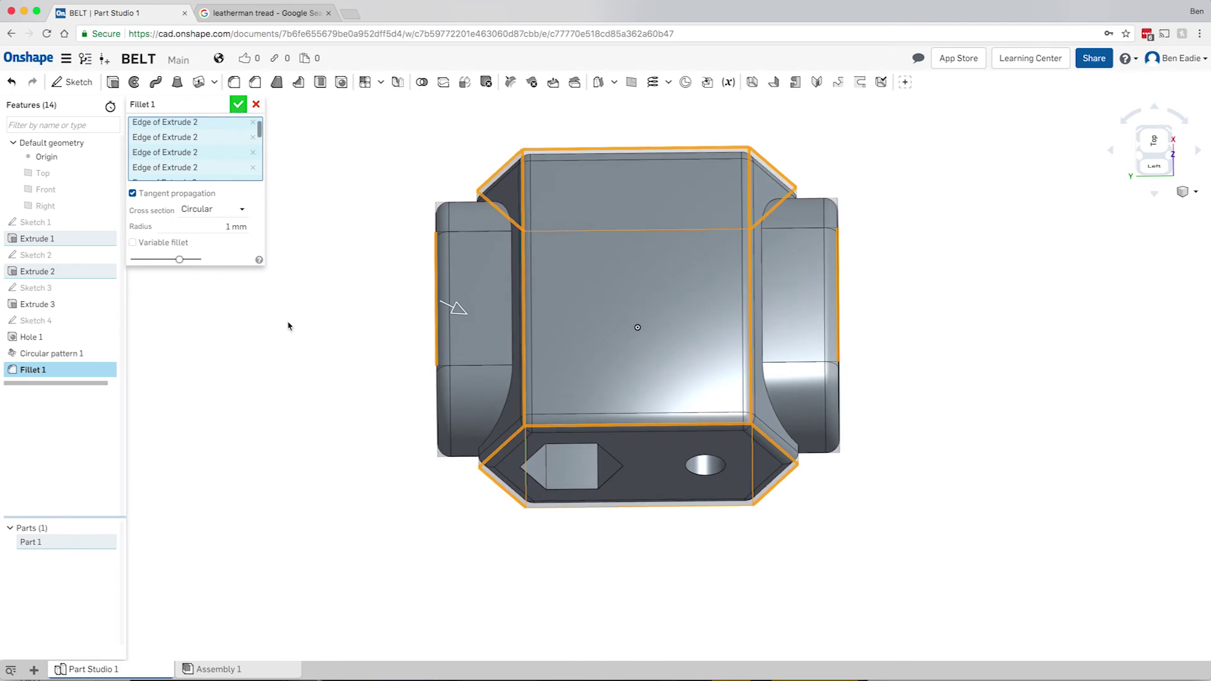
- Start a second fillet on the upper edge where one end lug meets the body, with a 1 mm radius
mouse_move(308, 358)
right_down()
mouse_move(349, 326)
mouse_move(398, 343)
mouse_move(325, 360)
right_up()
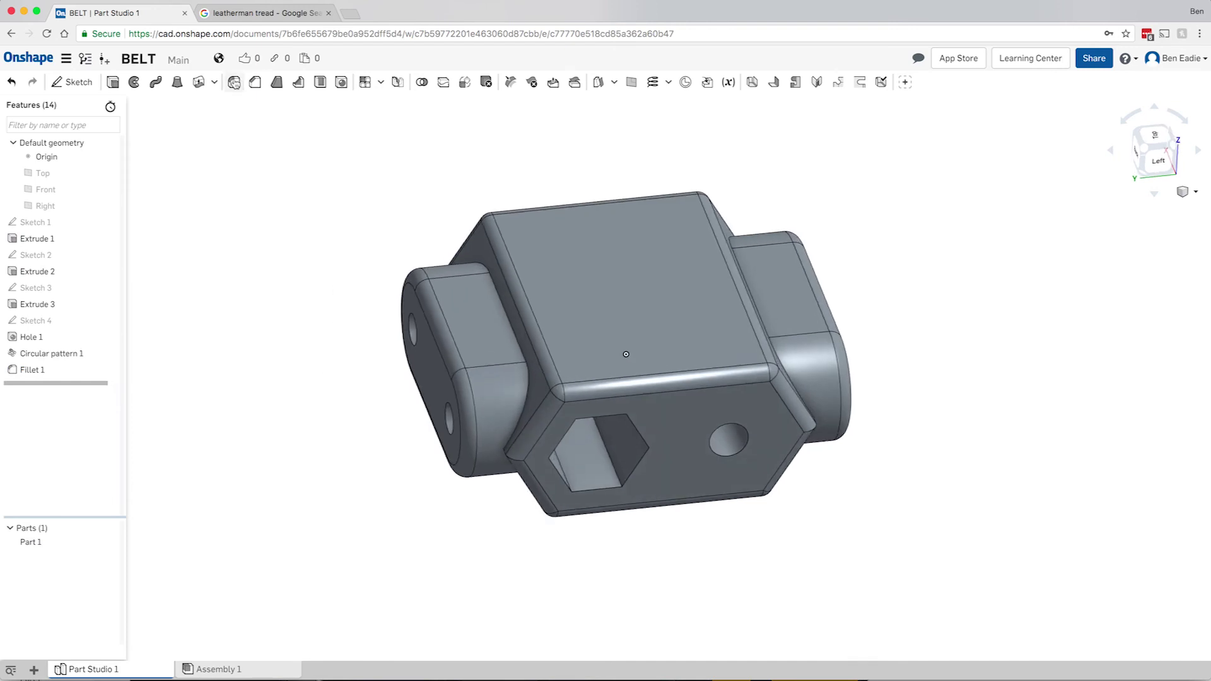
click(233, 82)
click(507, 312)
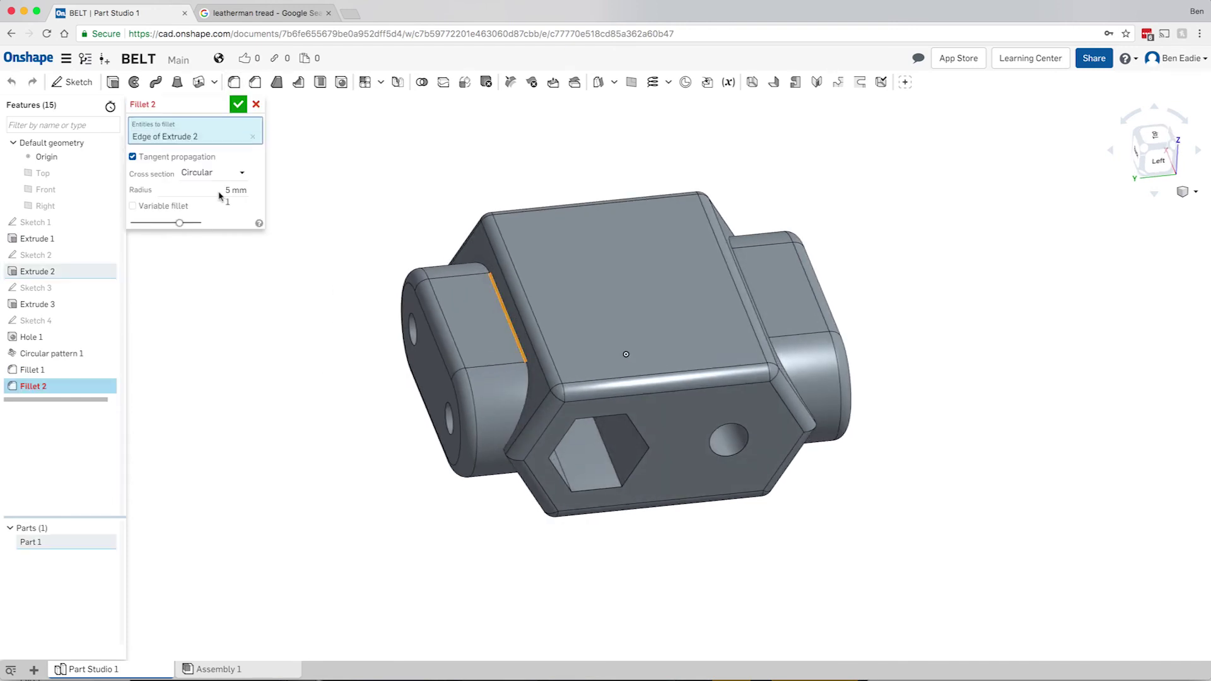
click(221, 189)
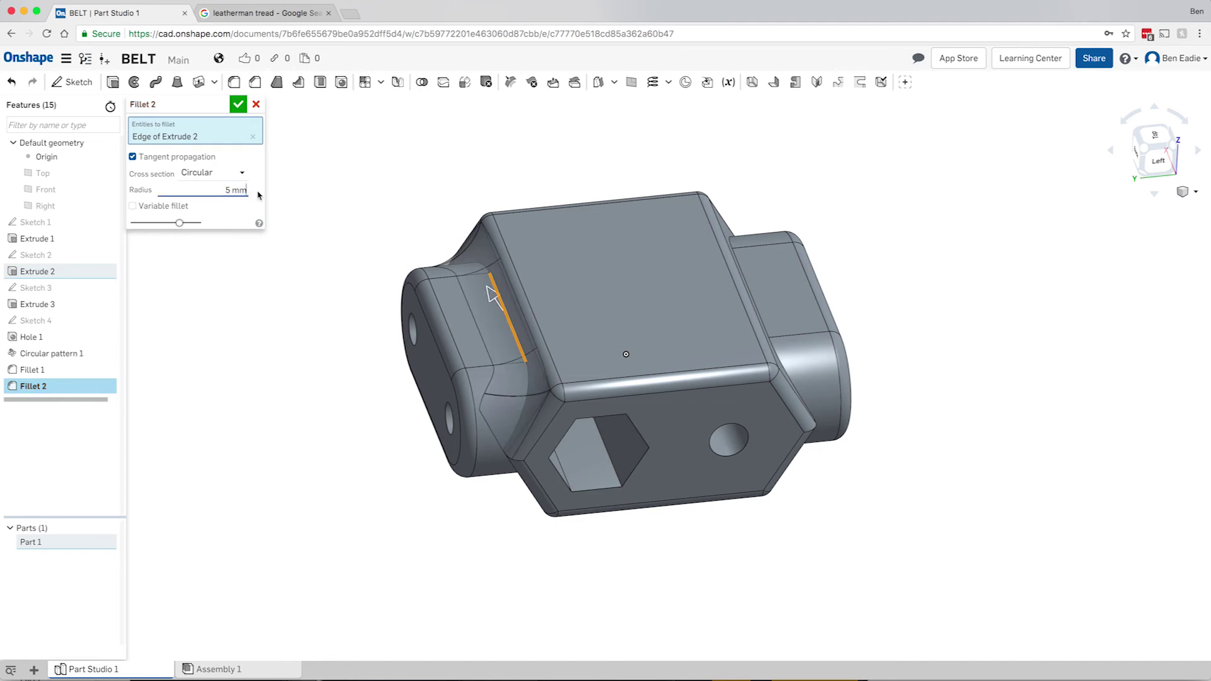
key(BackSpace)
key(BackSpace)
key(BackSpace)
key(BackSpace)
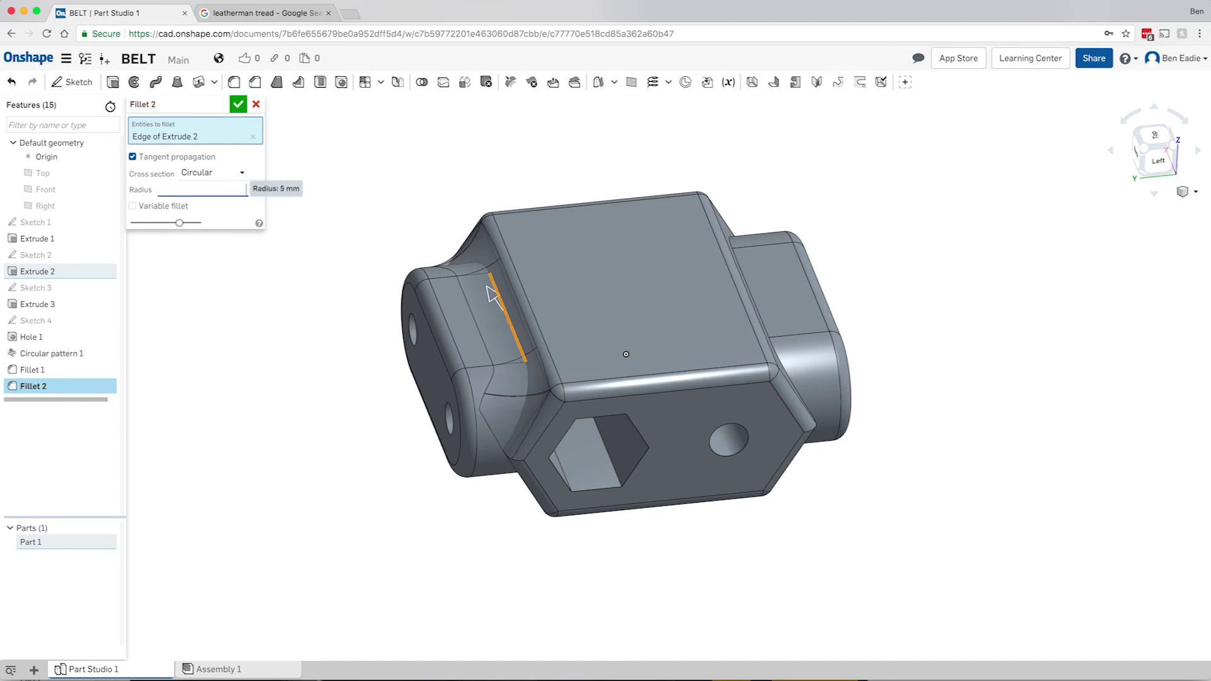
text(1 mm)
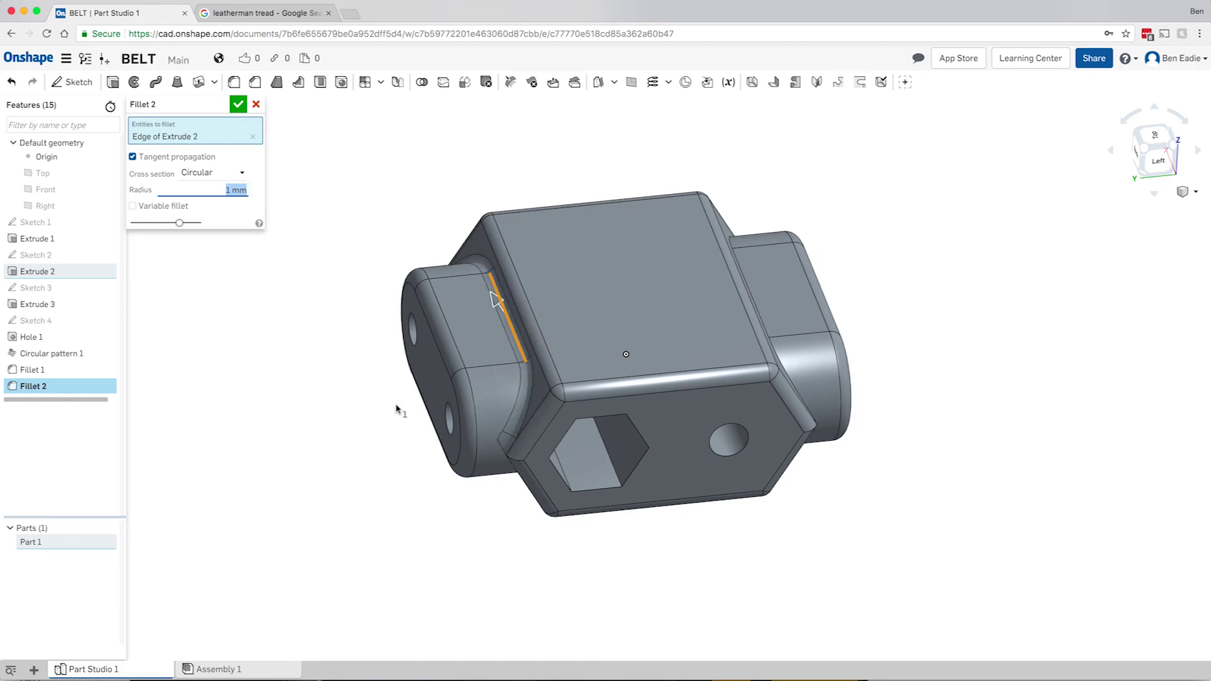
- Add the remaining upper and lower edges where both end lugs meet the body to the 1 mm fillet and accept it
right_drag(396, 409, 435, 373)
right_drag(504, 422, 558, 439)
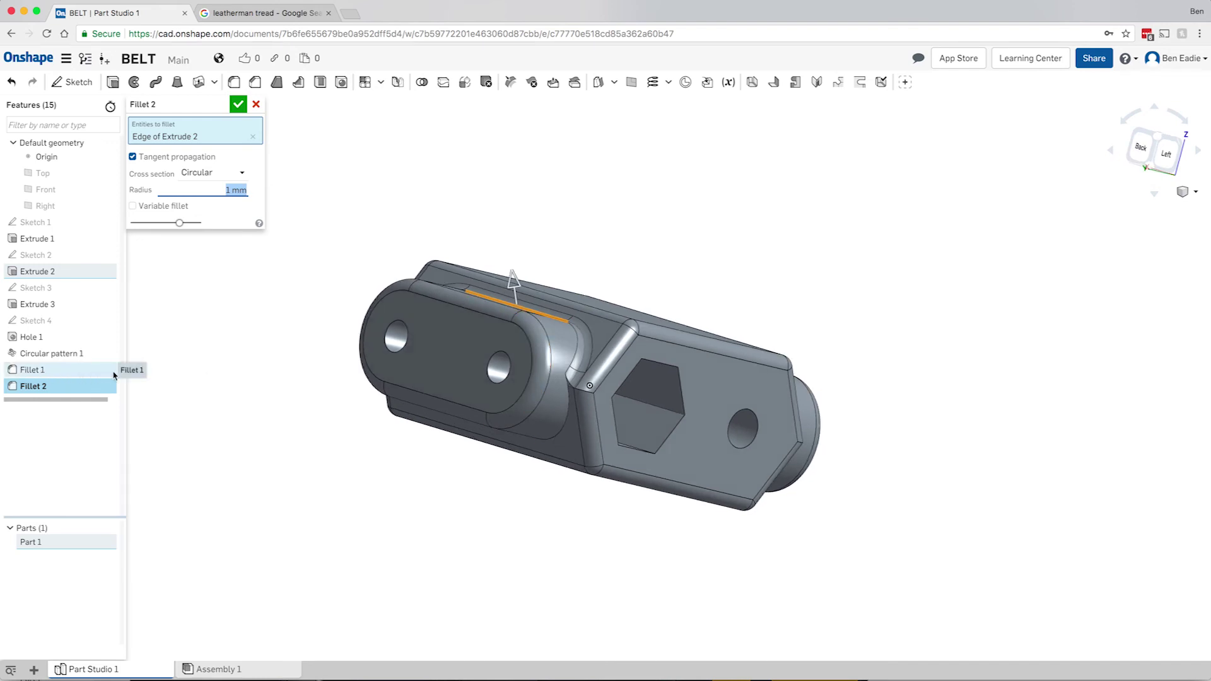
click(559, 438)
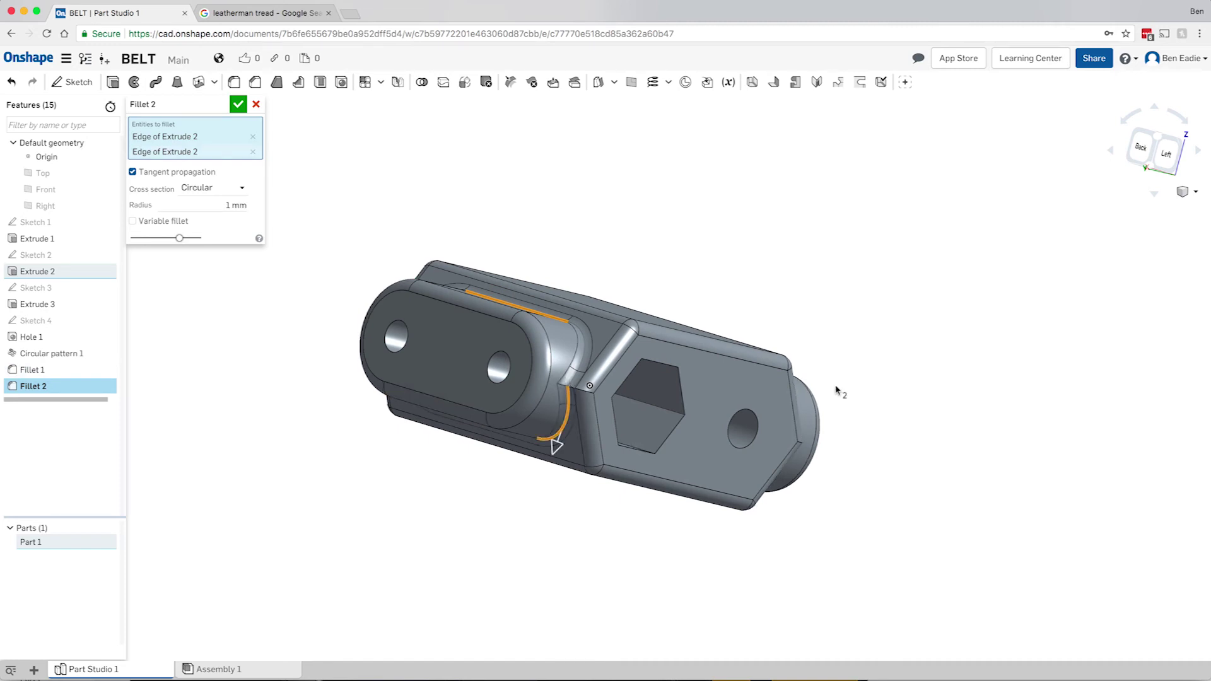
right_drag(809, 394, 762, 407)
click(763, 405)
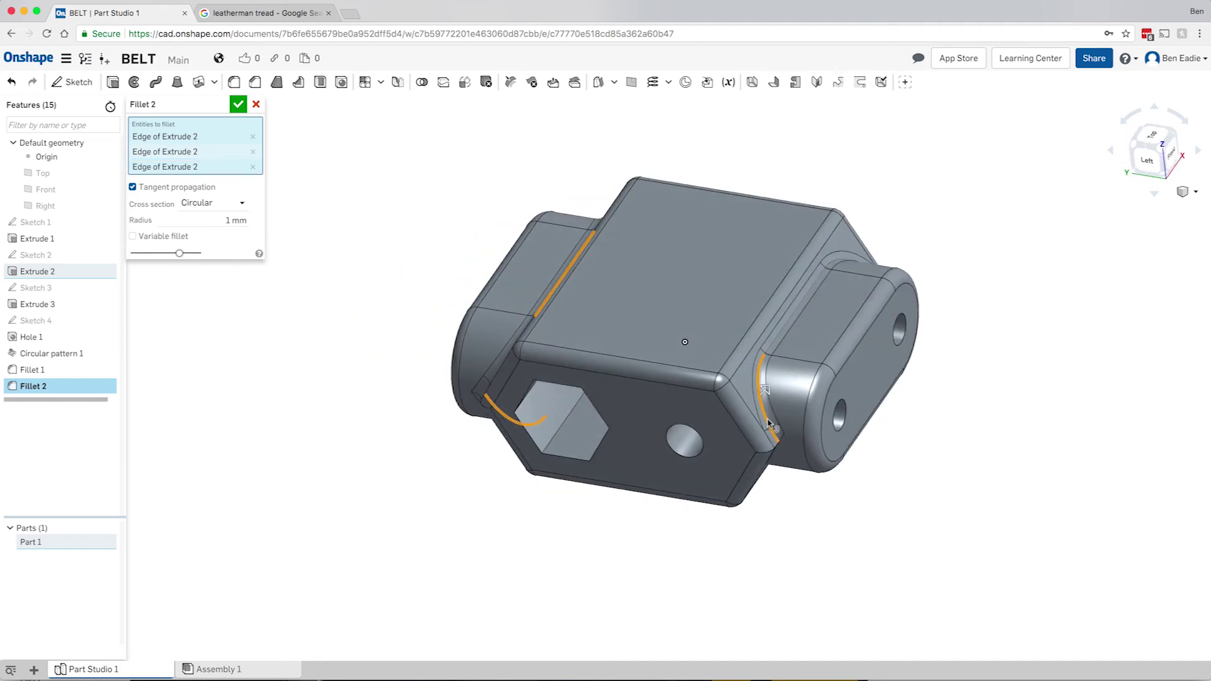
right_drag(765, 409, 751, 382)
click(752, 383)
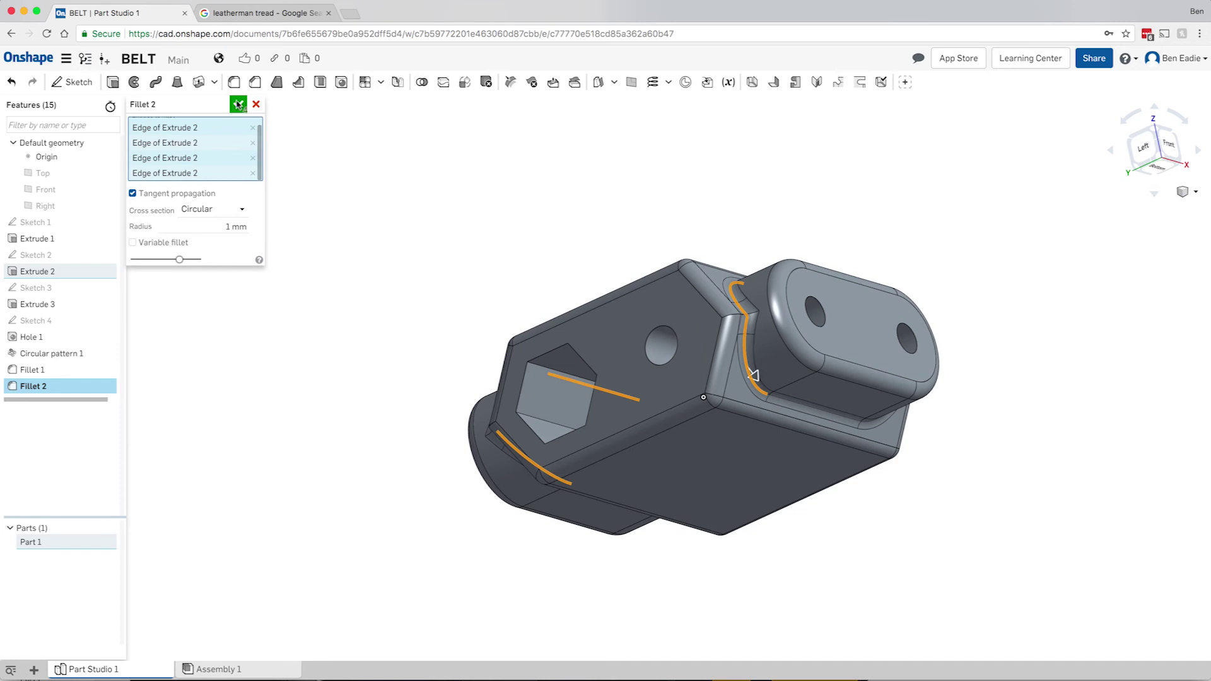
key(Return)
key(shift+Up)
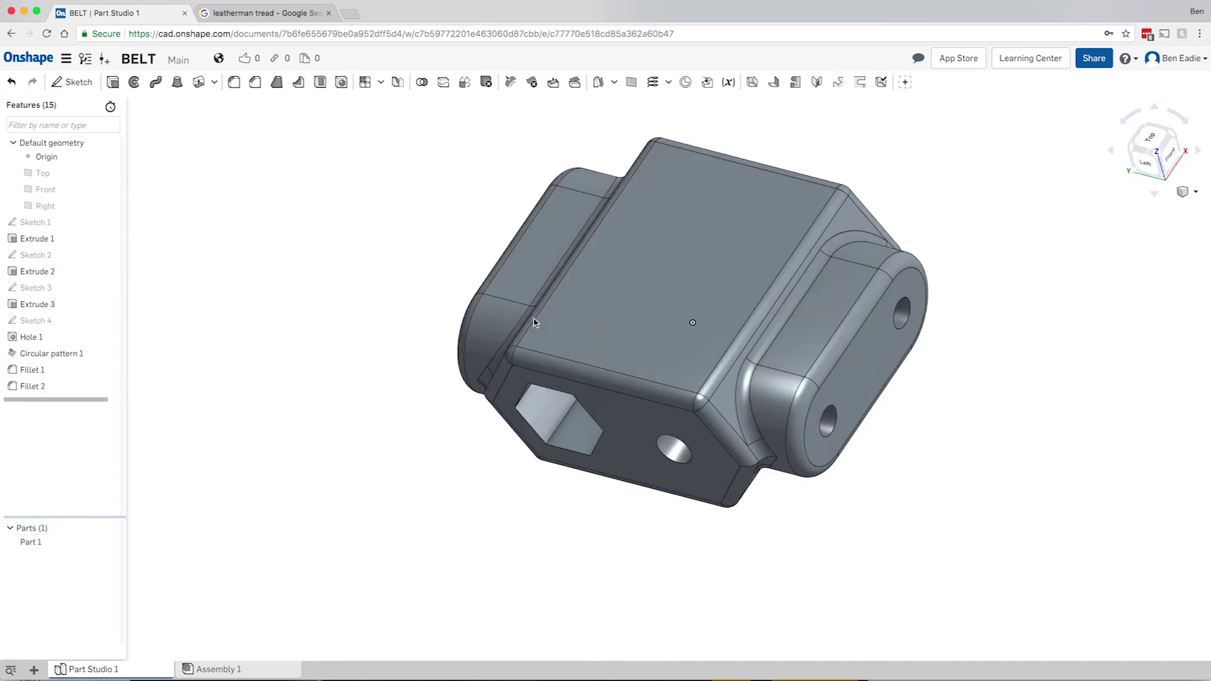
right_drag(536, 320, 539, 289)
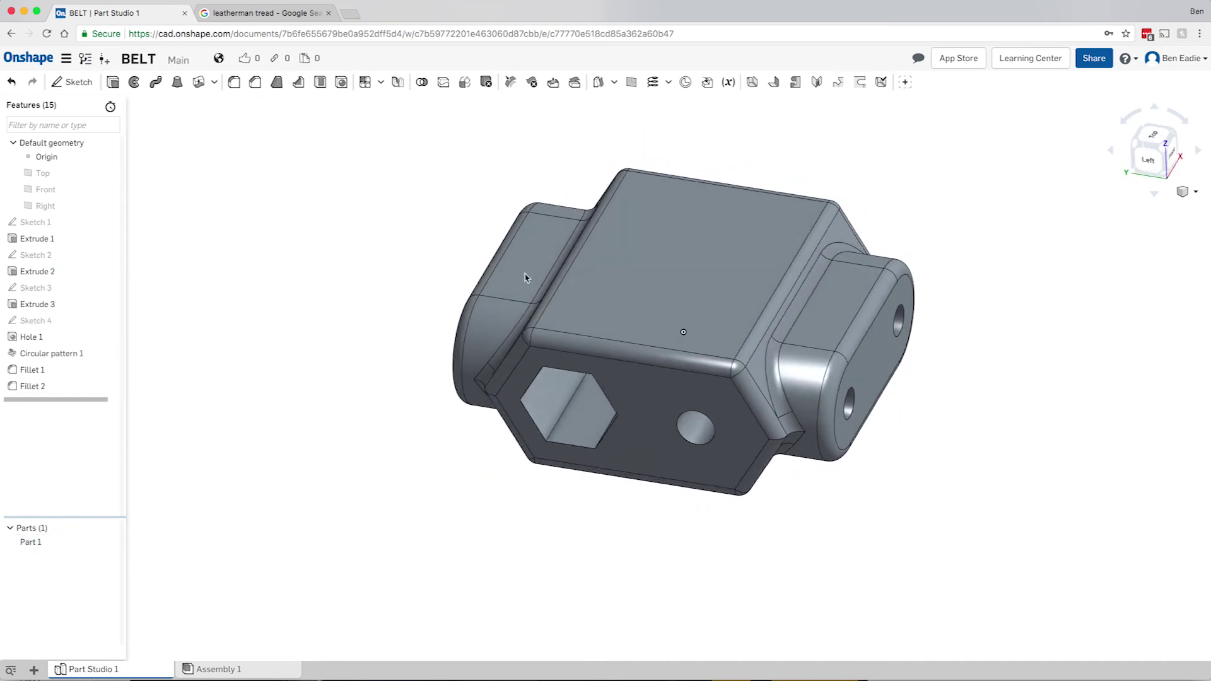
- Start a 1 mm equal-distance chamfer on all six rim edges of the hexagonal socket in the left side face
click(255, 82)
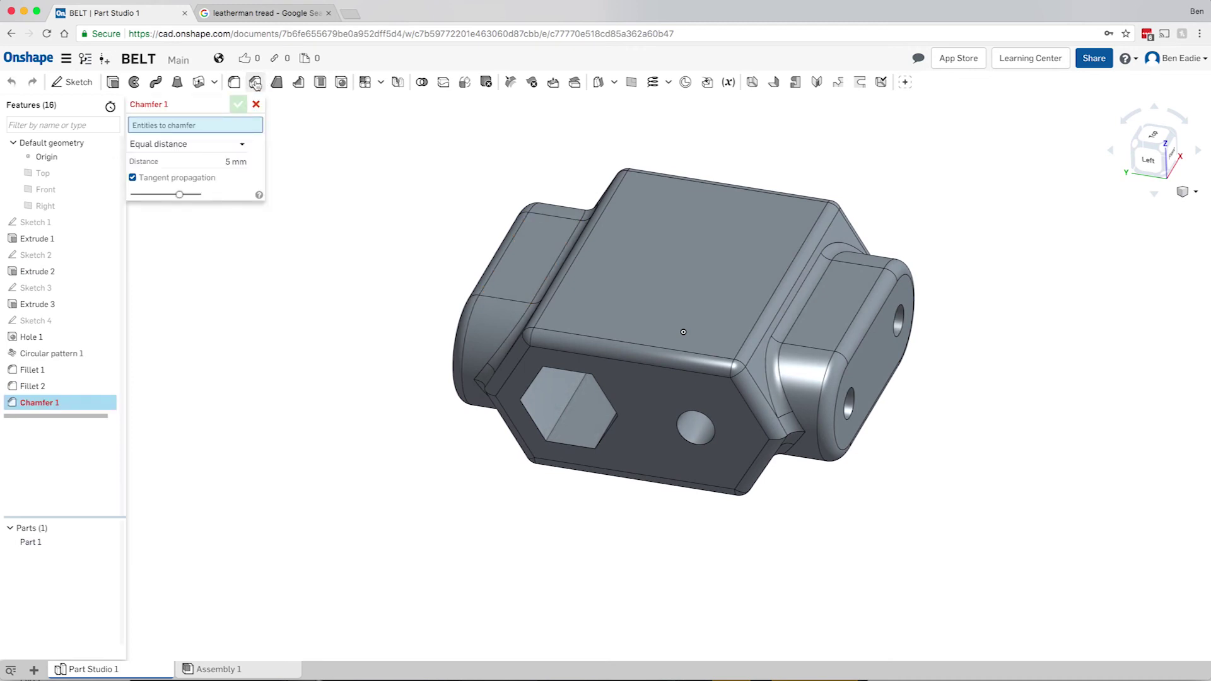
click(197, 160)
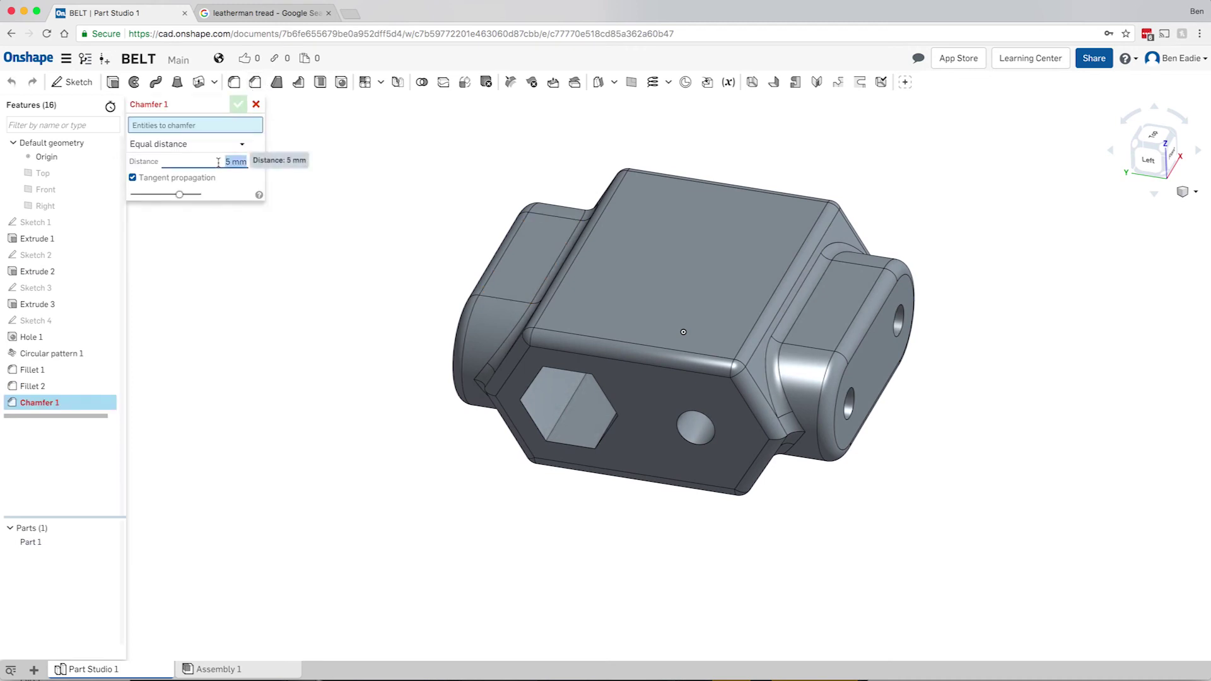
text(1)
key(Return)
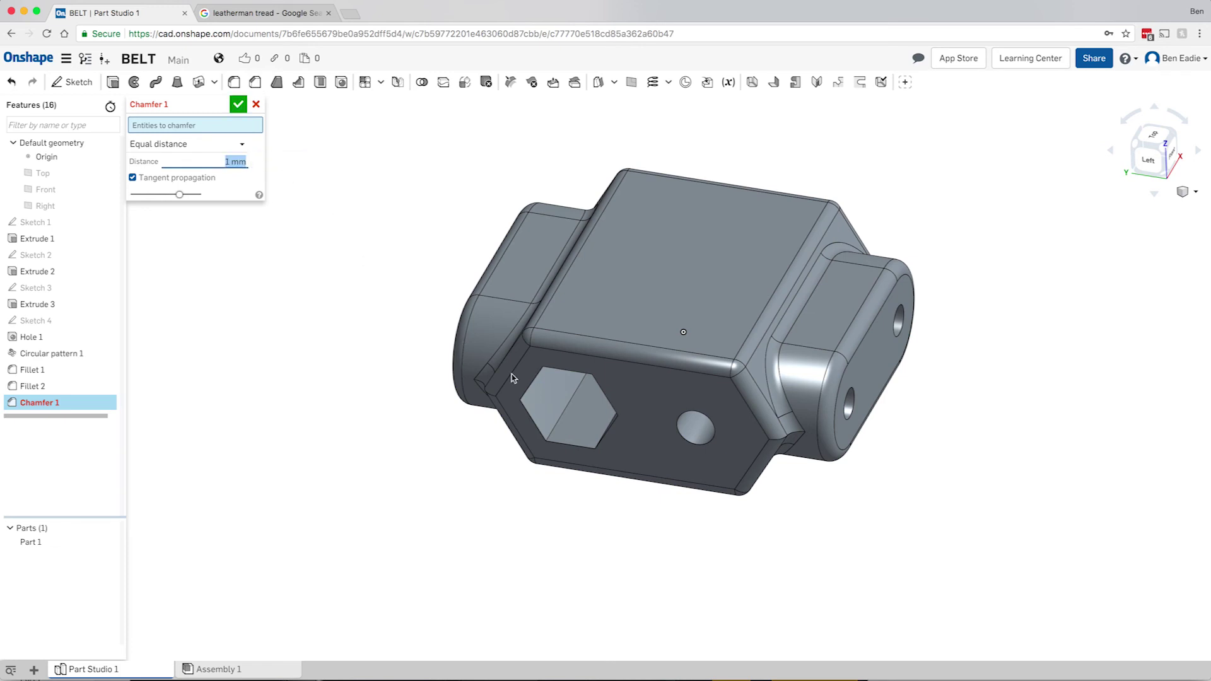
click(539, 381)
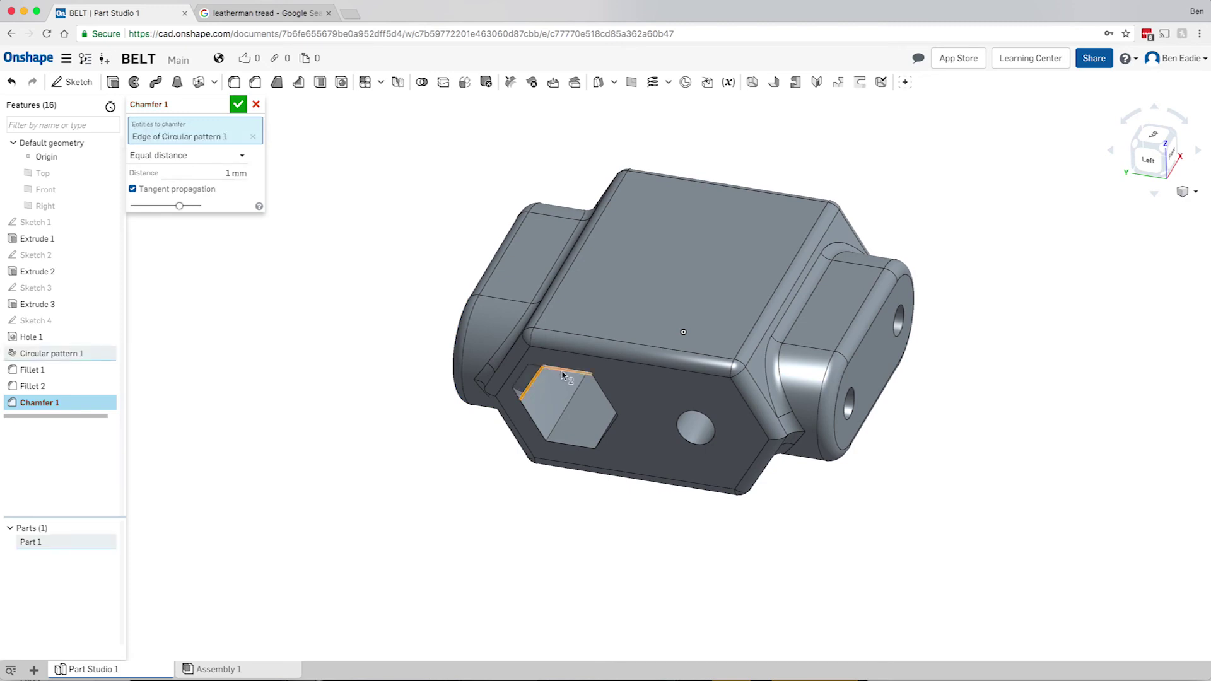
click(605, 401)
click(611, 433)
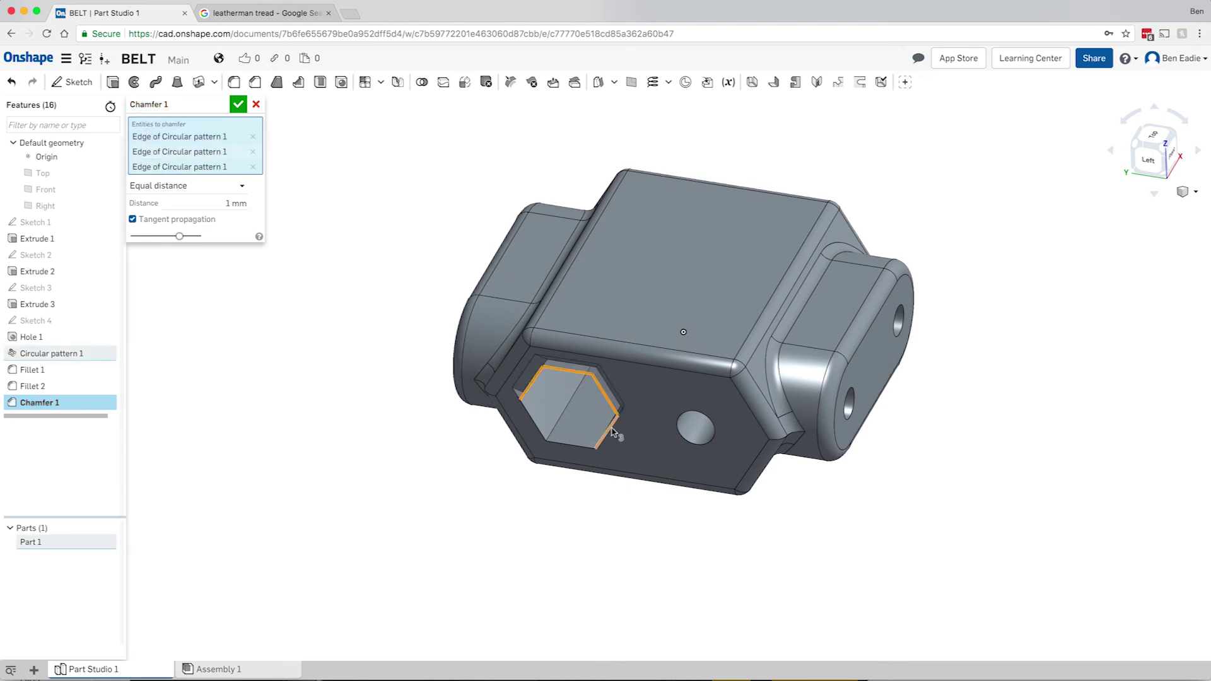
click(575, 449)
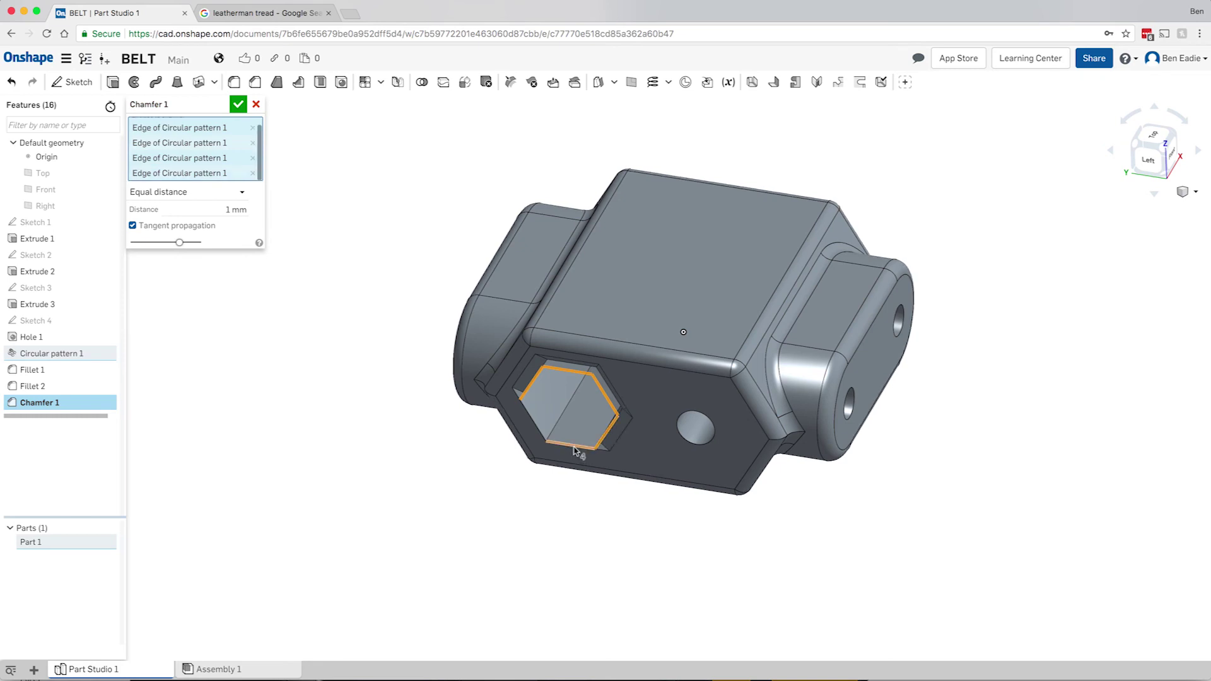
click(534, 430)
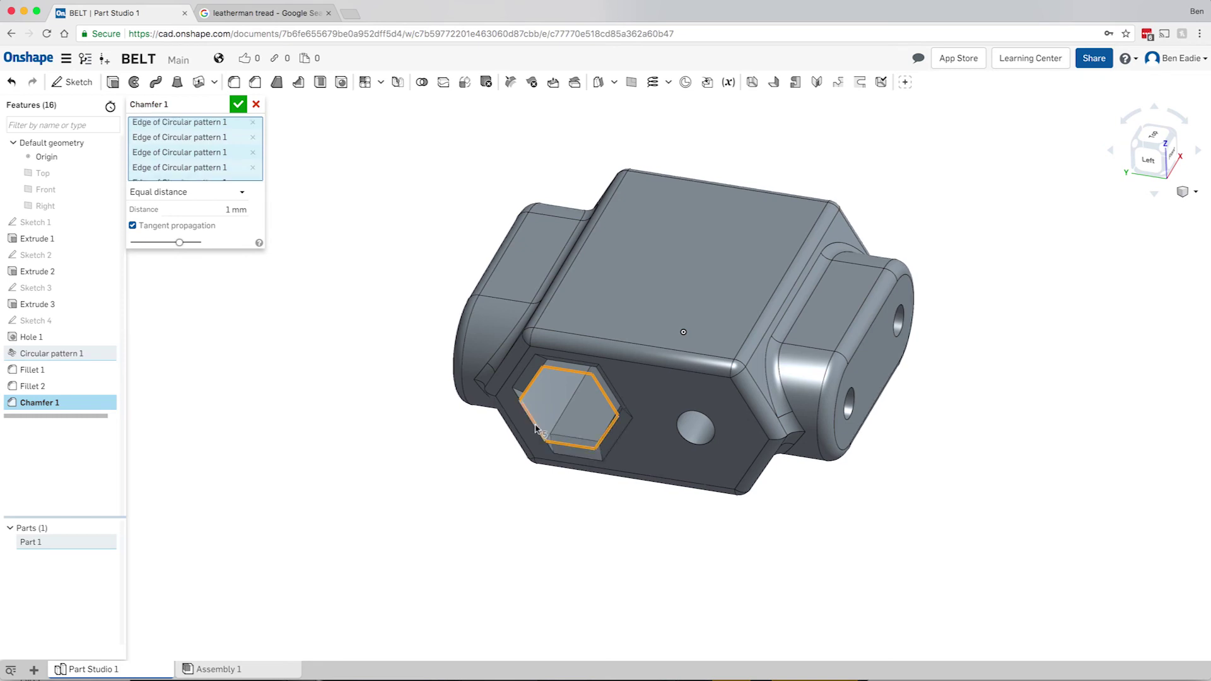
click(688, 441)
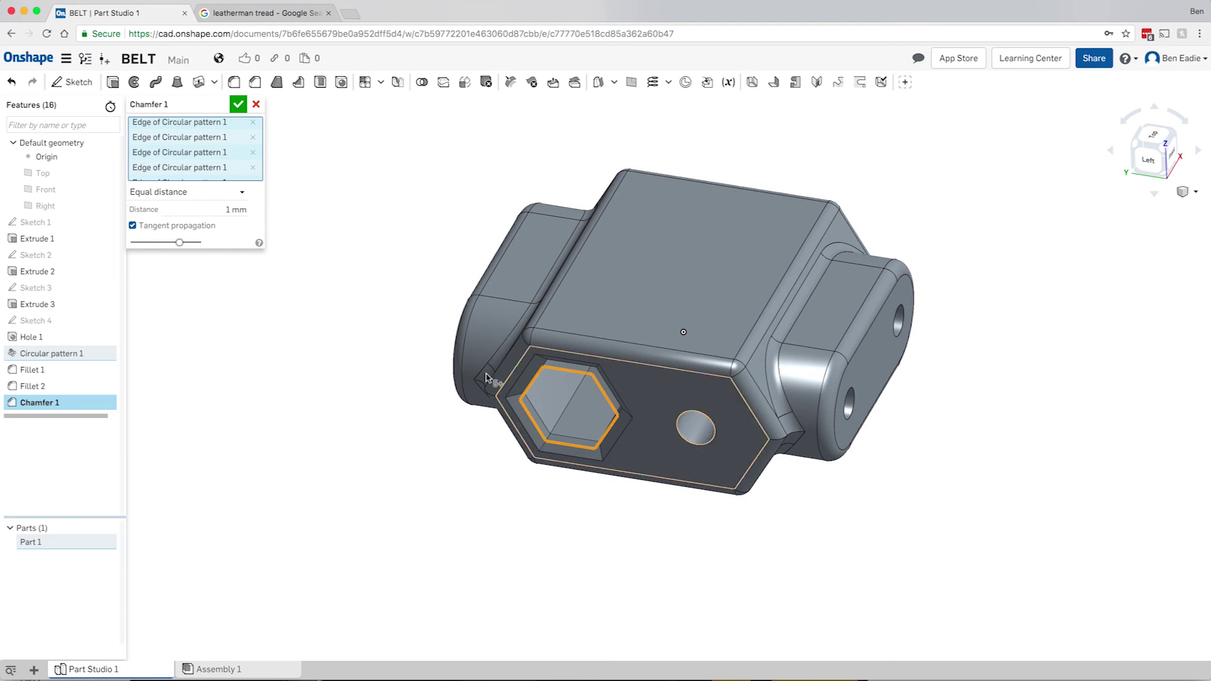
- Set the chamfer distance to 0.5 mm
click(215, 208)
drag(216, 209, 260, 214)
key(BackSpace)
key(Return)
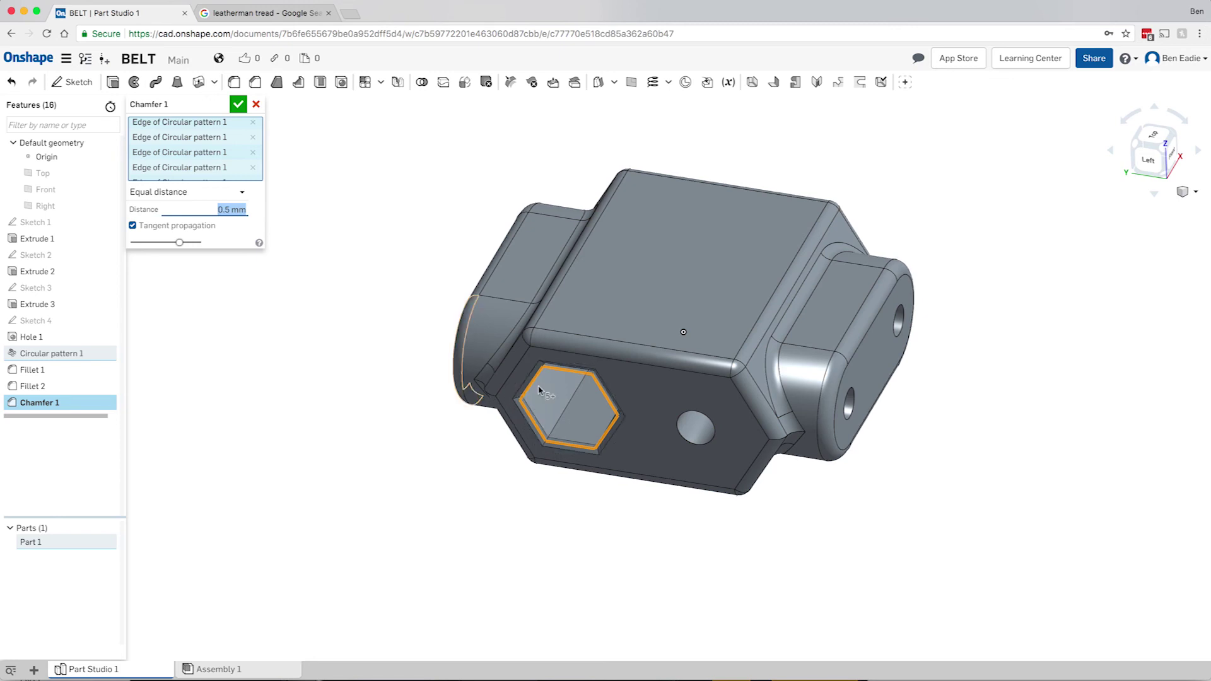
- Add the rim of the round hole beside the socket and the hole rims on both end lugs to the chamfer
click(688, 441)
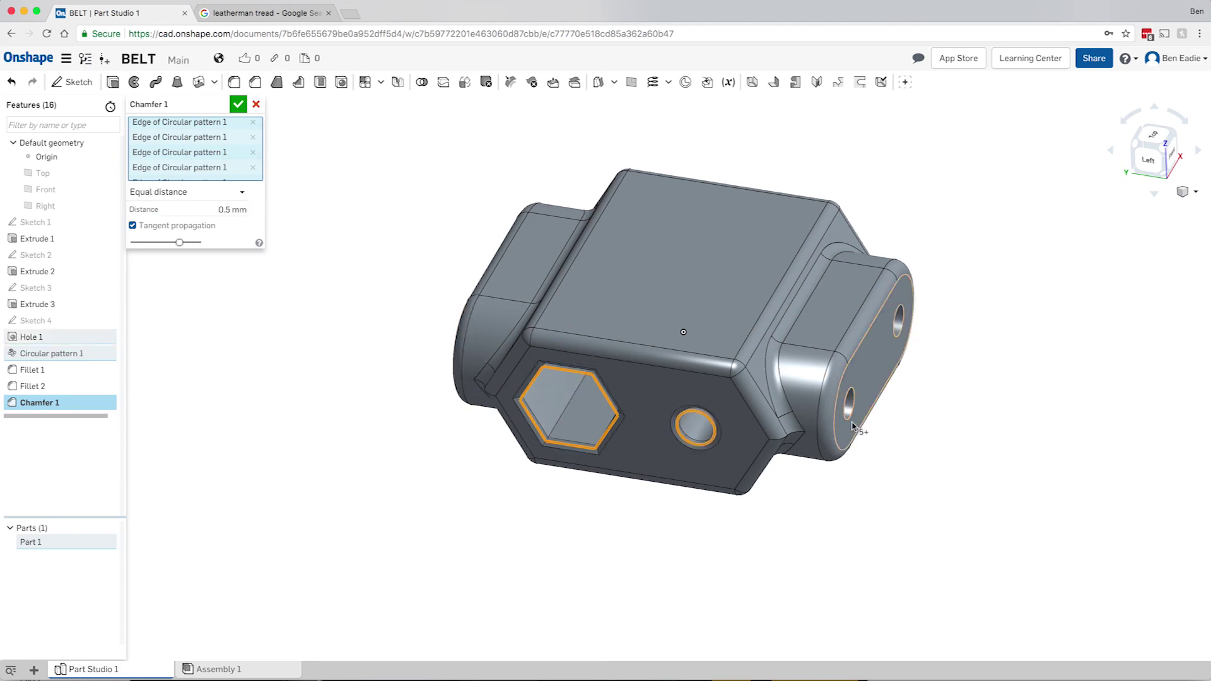
click(848, 418)
click(897, 338)
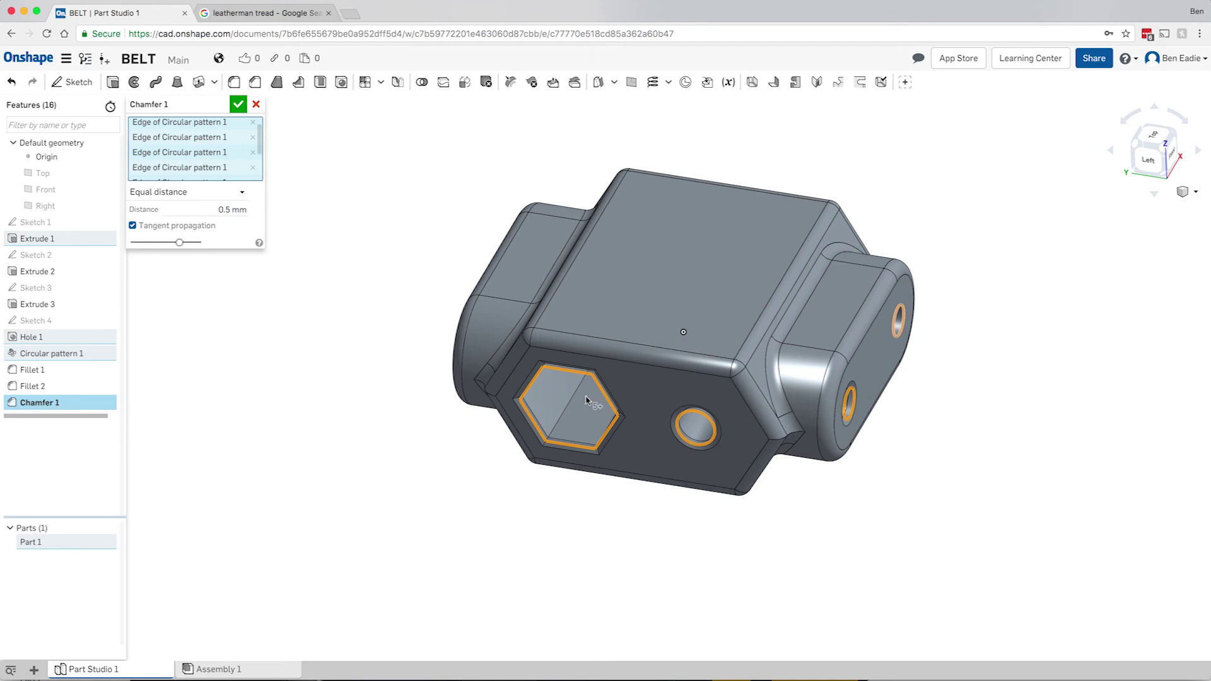
right_drag(558, 401, 303, 269)
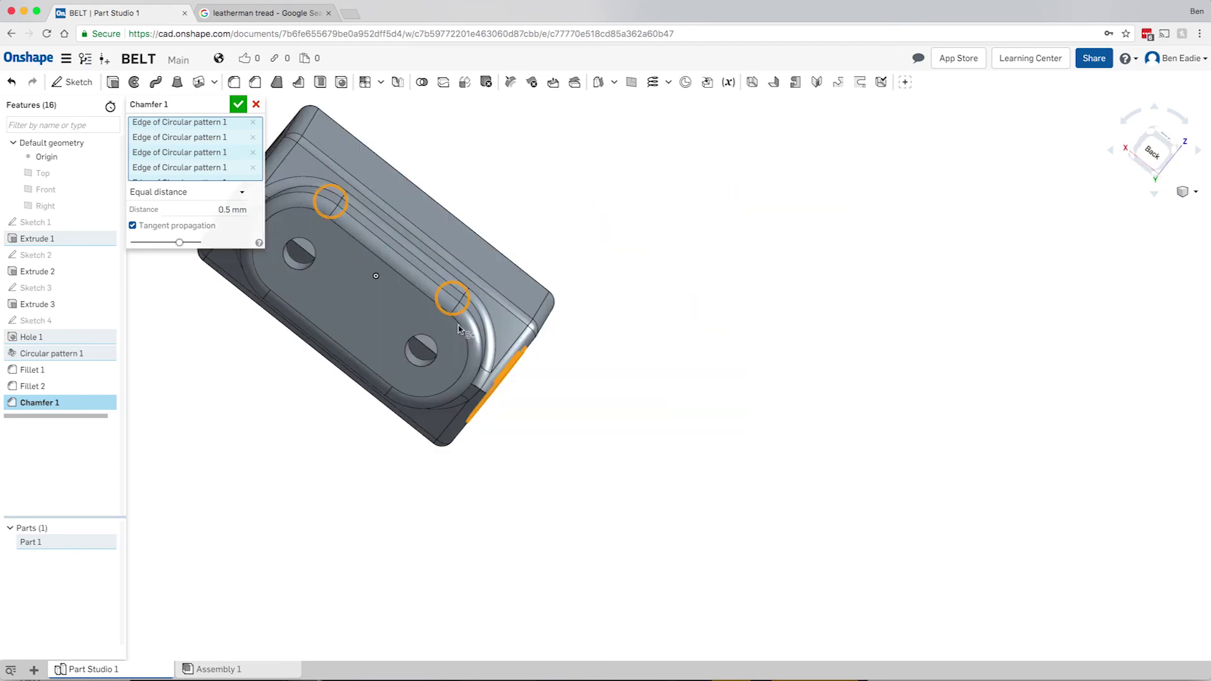
click(303, 271)
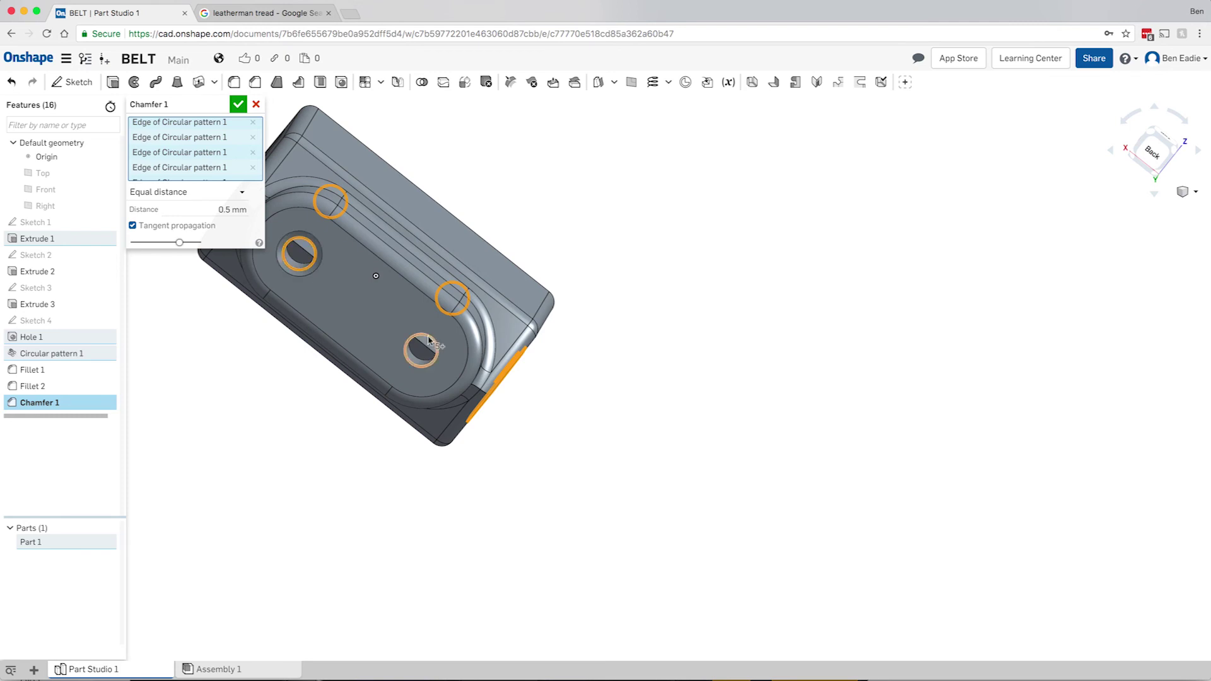
click(428, 341)
scroll(384, 289, up, 3)
right_drag(384, 290, 429, 342)
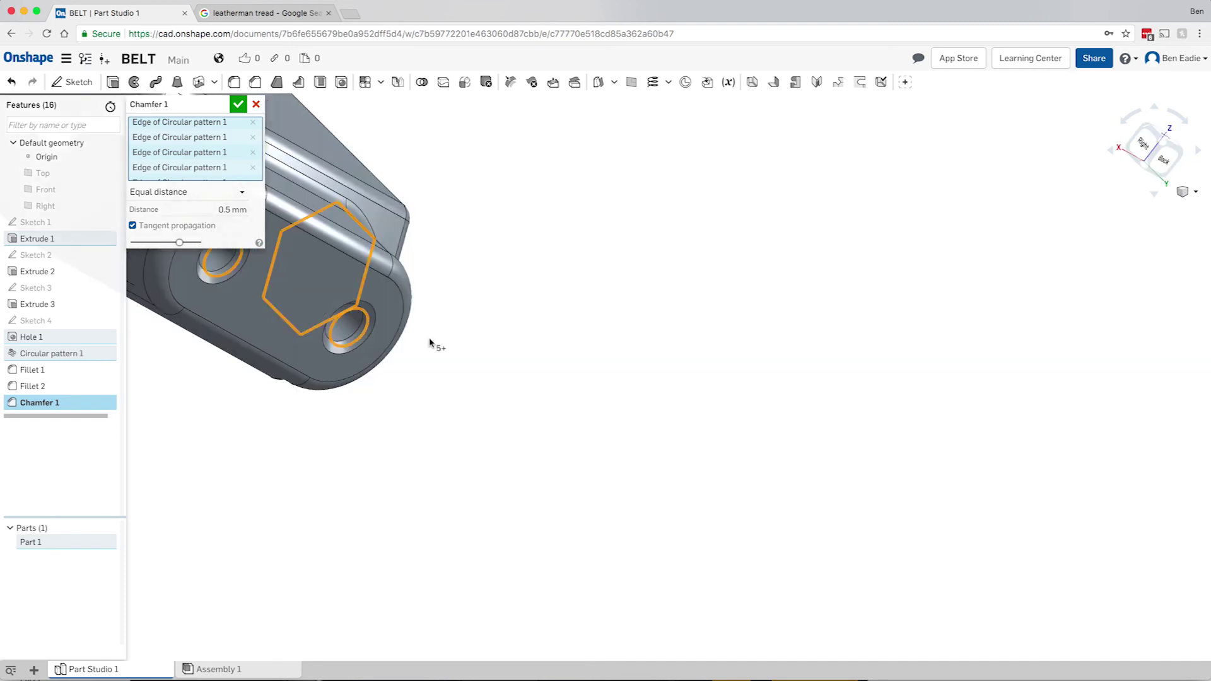
- Add the hexagonal socket's six rim edges and the round hole's rim on the opposite side face, and accept the 0.5 mm chamfer
key(f)
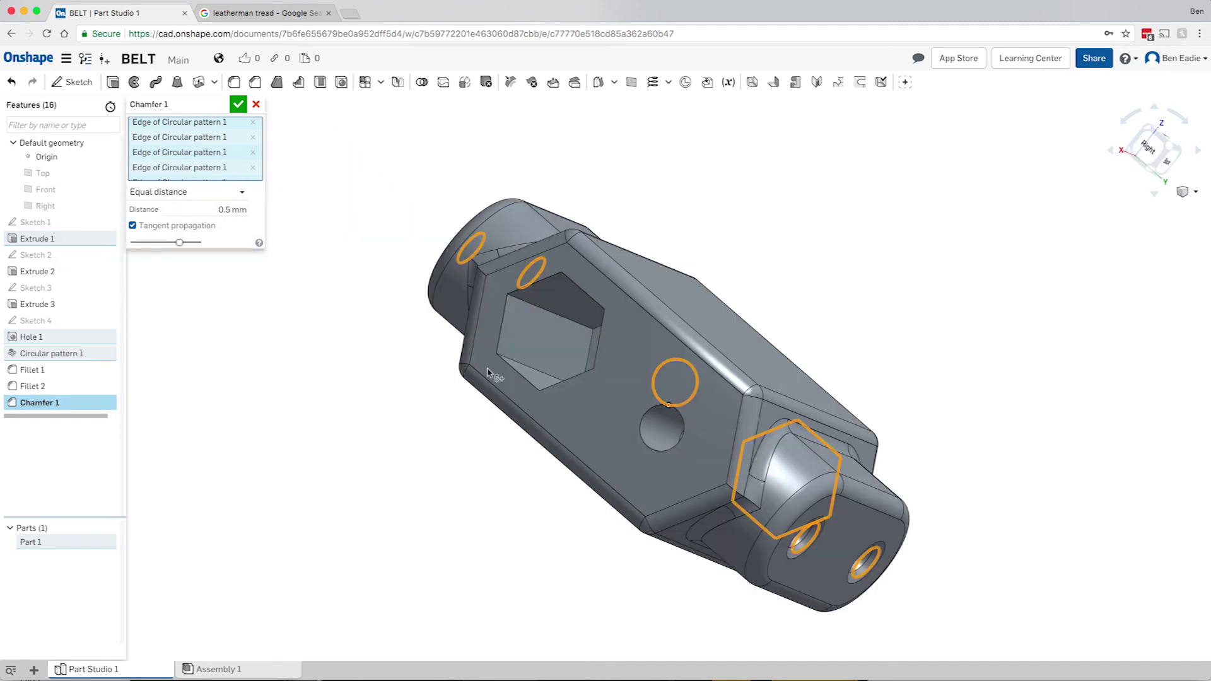
click(534, 388)
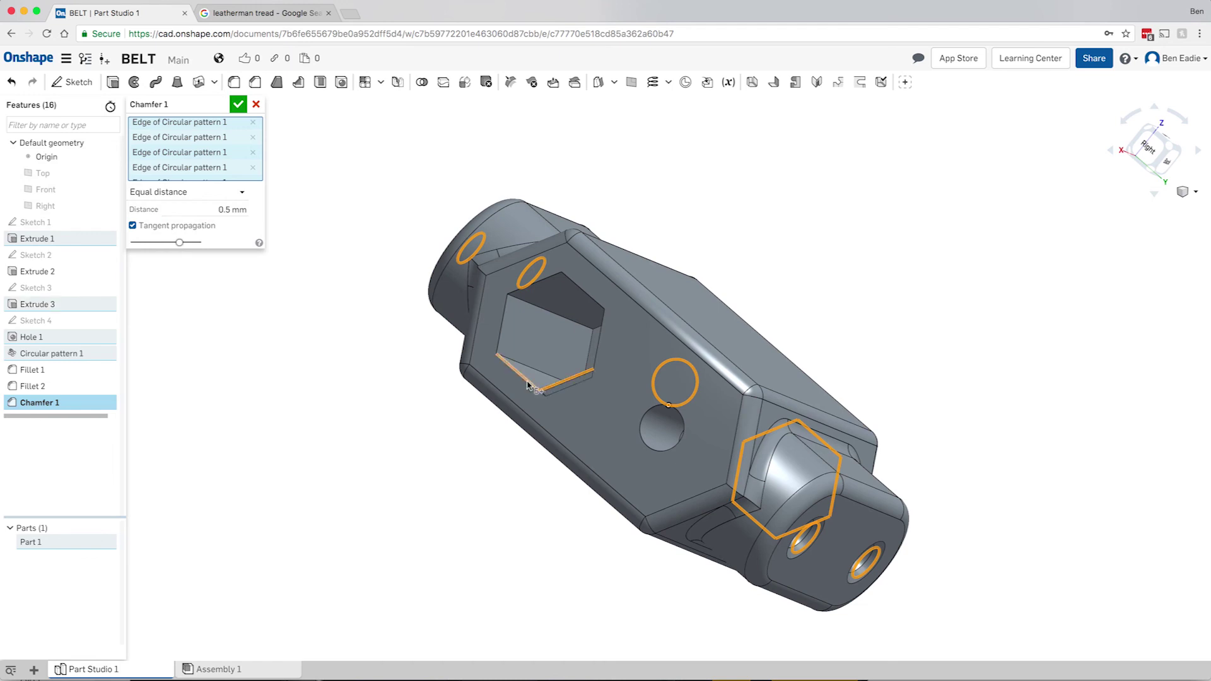
click(527, 384)
click(501, 335)
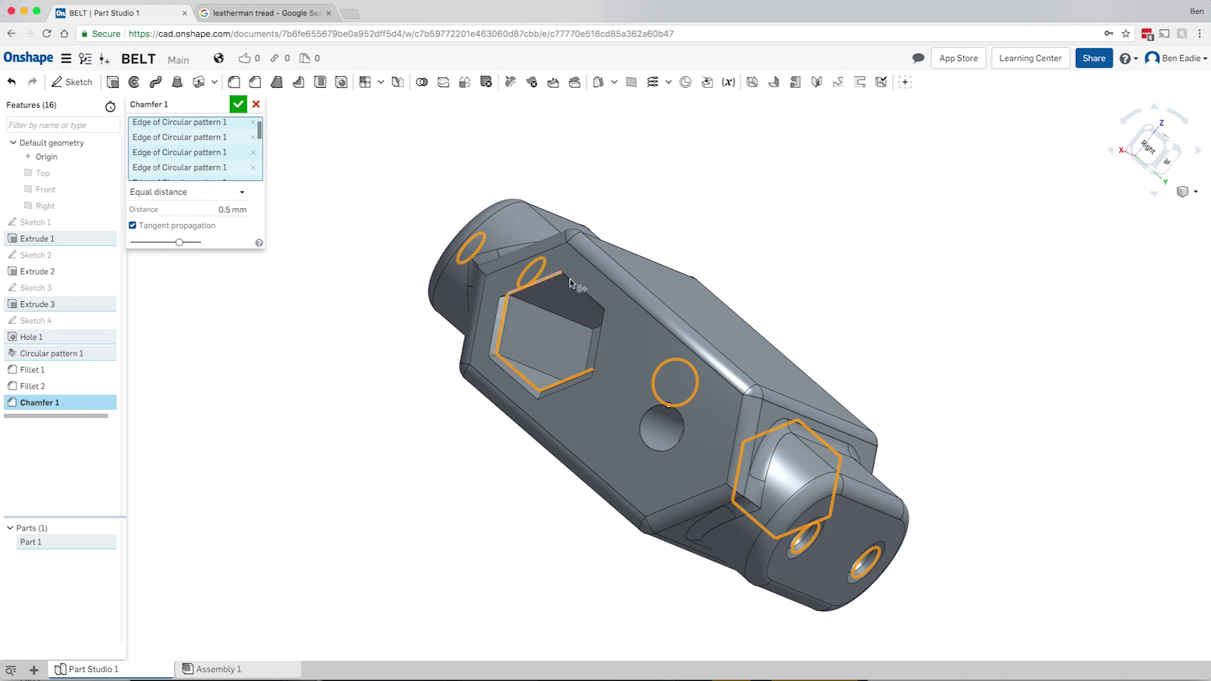
click(569, 282)
click(573, 285)
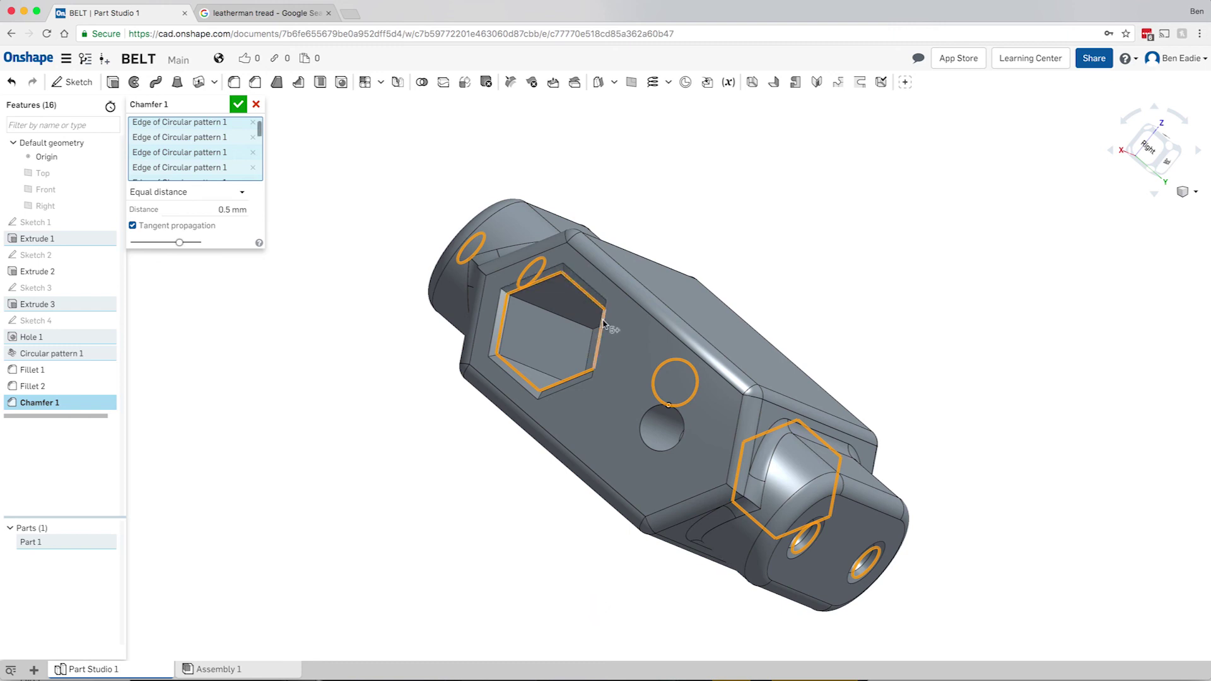
click(604, 324)
click(643, 442)
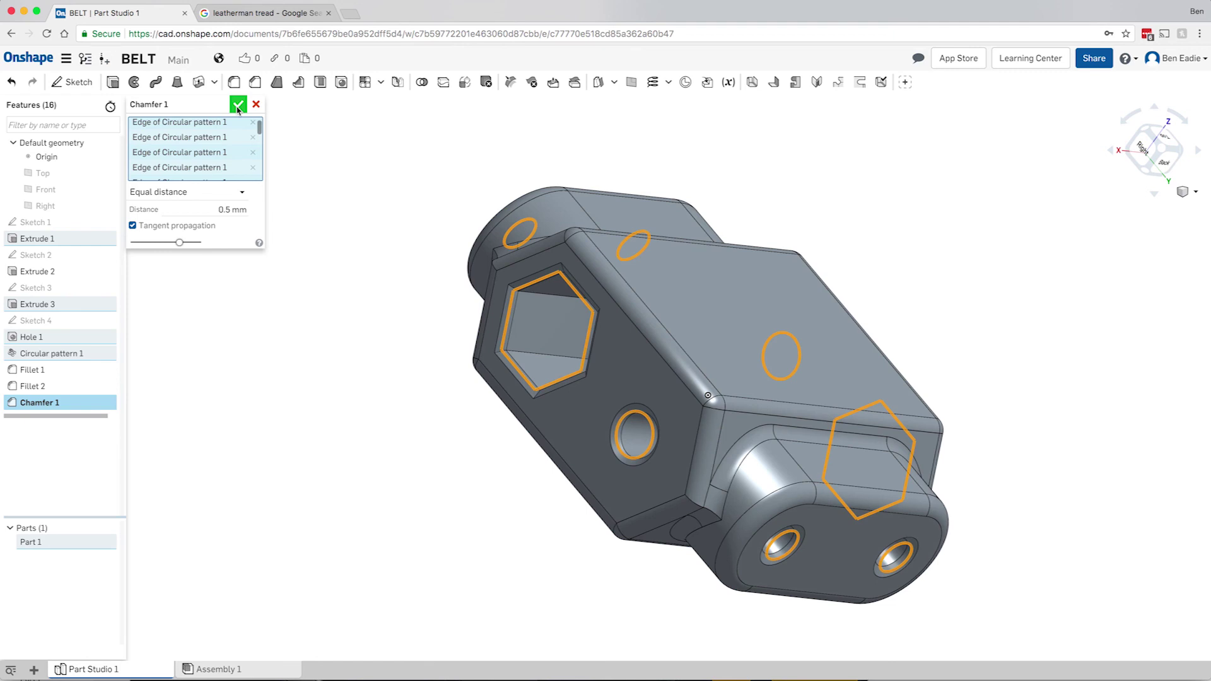
click(238, 105)
- Show Sketch 1, start an extrude, hide Part 1 and select the sketch's two hole circles as the regions
right_drag(309, 348, 468, 410)
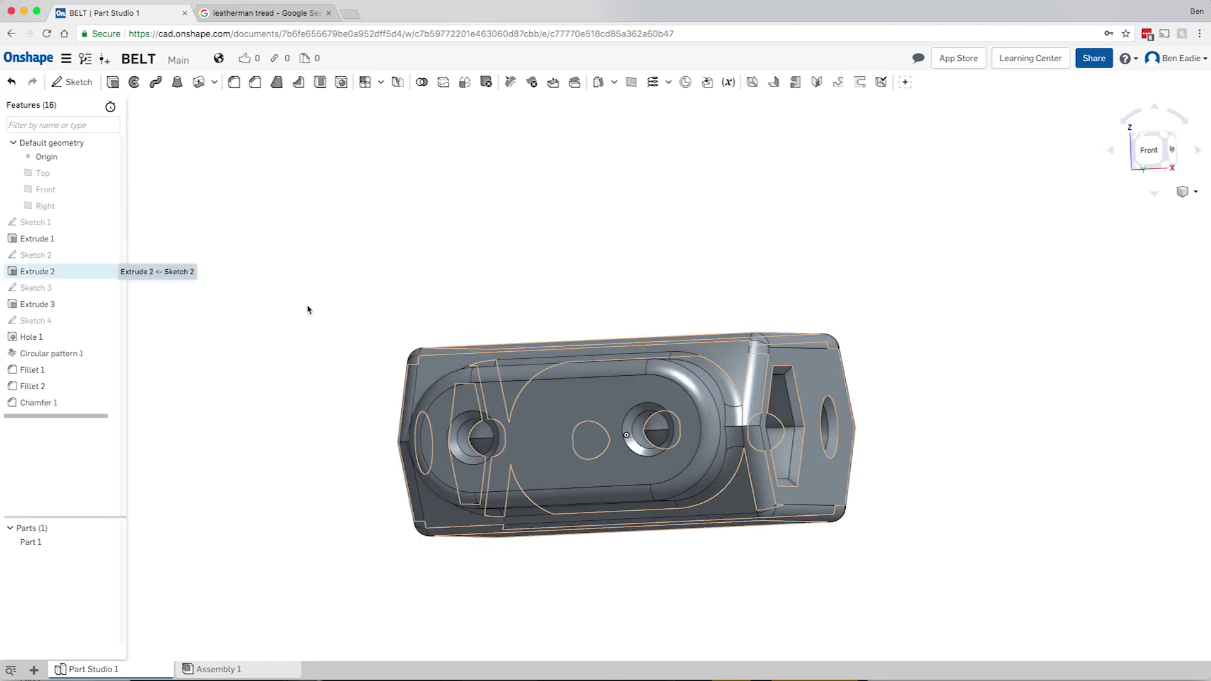
right_drag(333, 344, 436, 449)
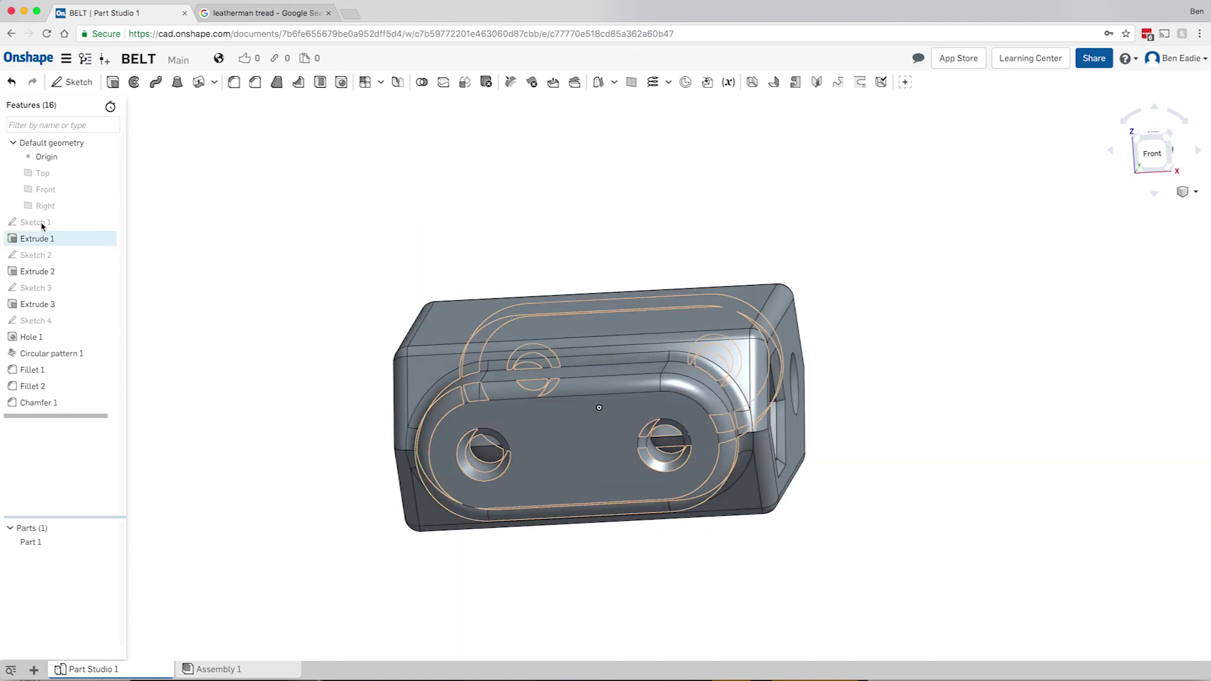
click(108, 223)
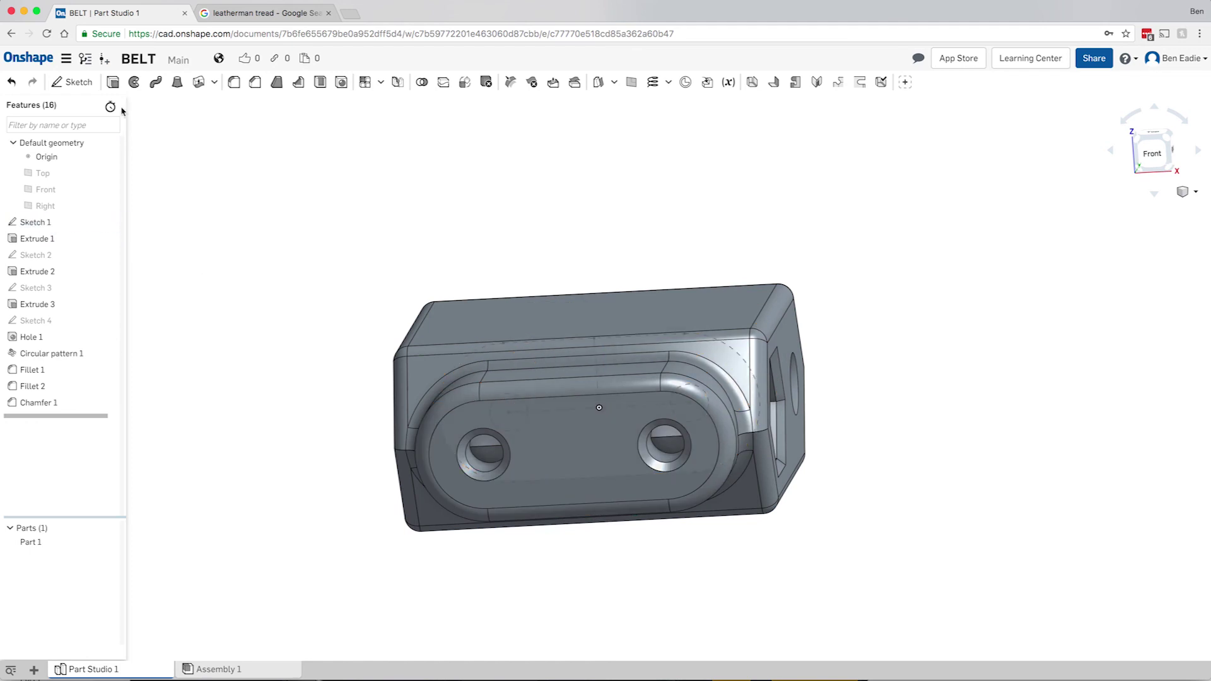
click(113, 82)
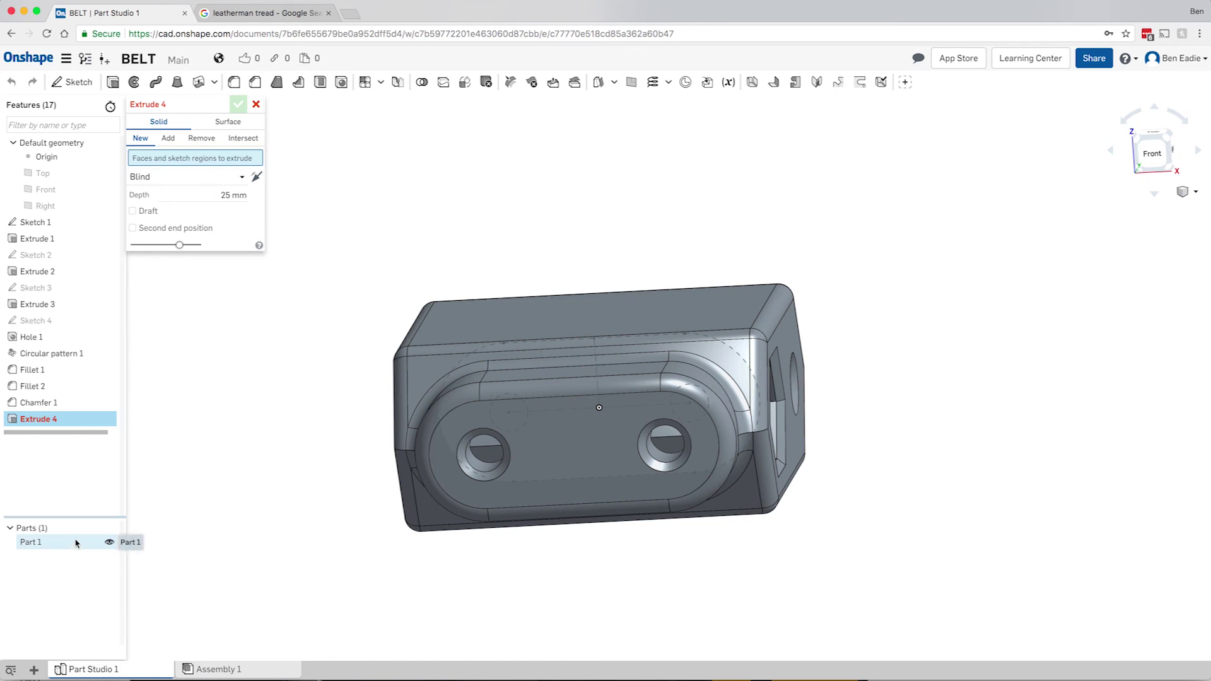
click(109, 542)
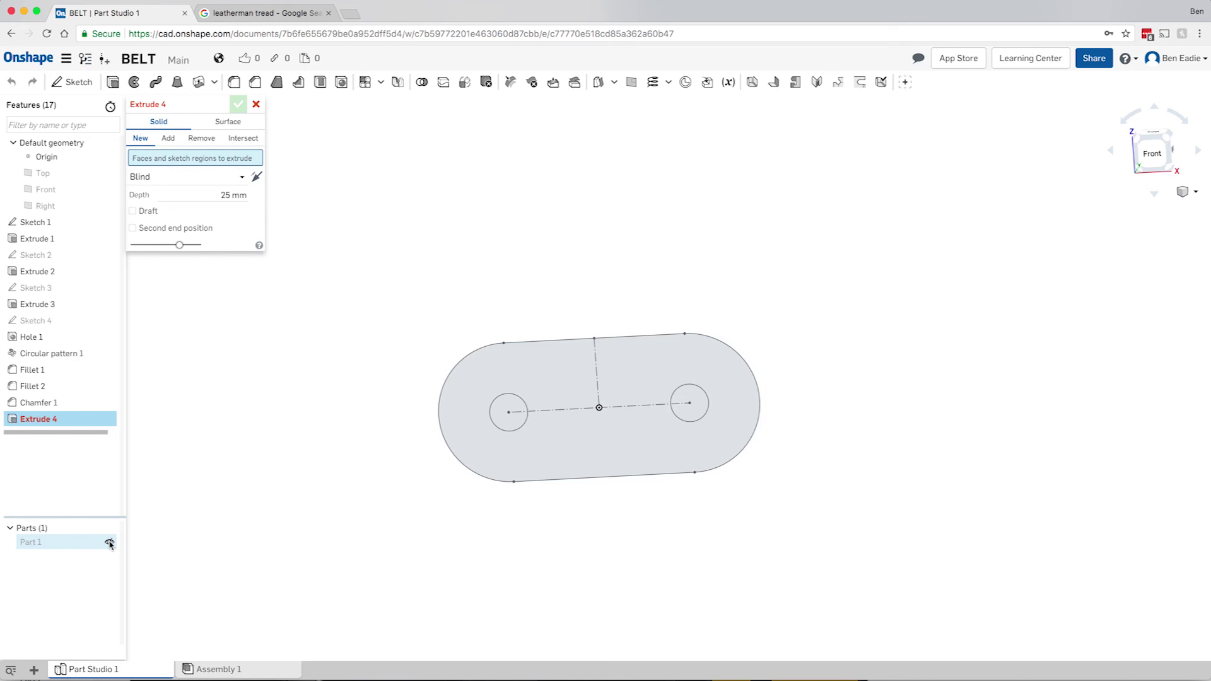
click(504, 422)
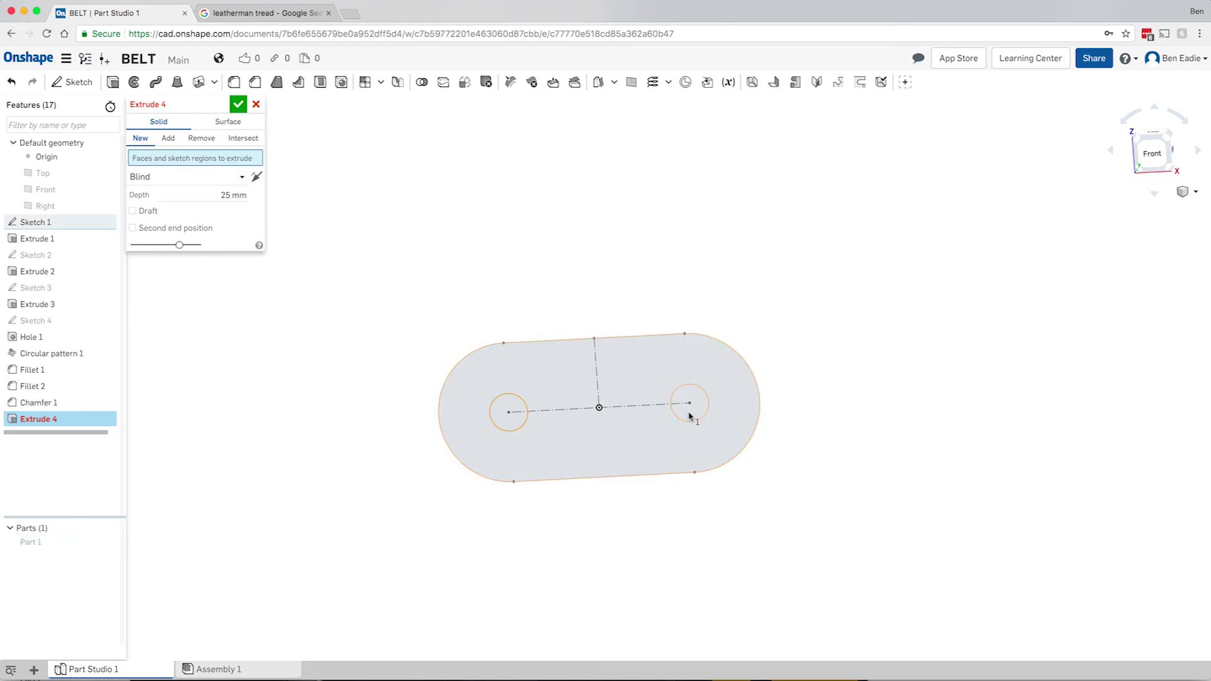
- Cut the two circles symmetrically to a depth of 40 mm, with Part 1 shown again and set as the merge scope
click(200, 138)
click(195, 202)
click(173, 240)
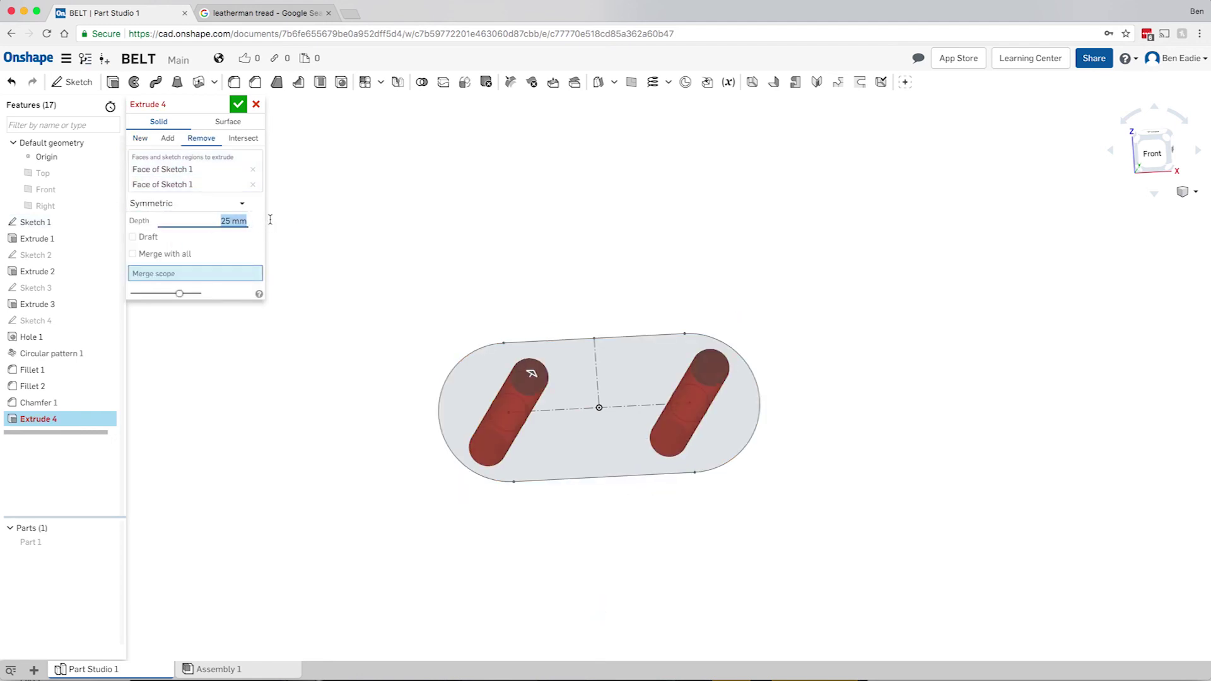
text(40)
click(96, 543)
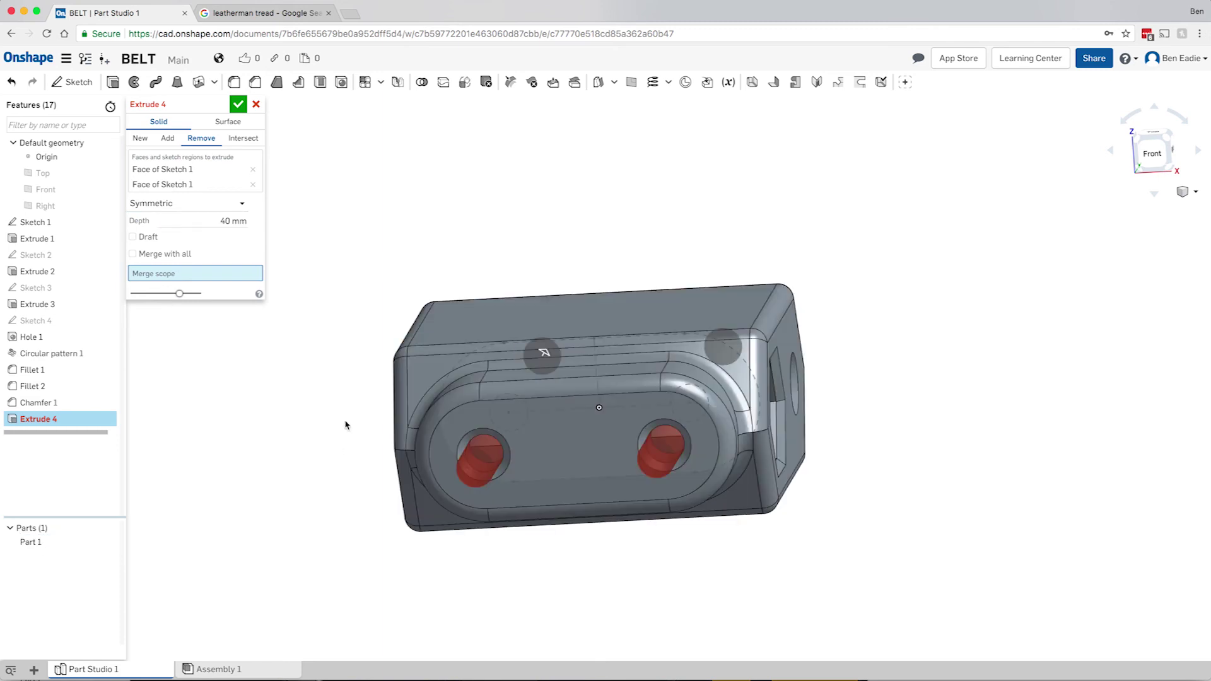
right_drag(346, 410, 234, 273)
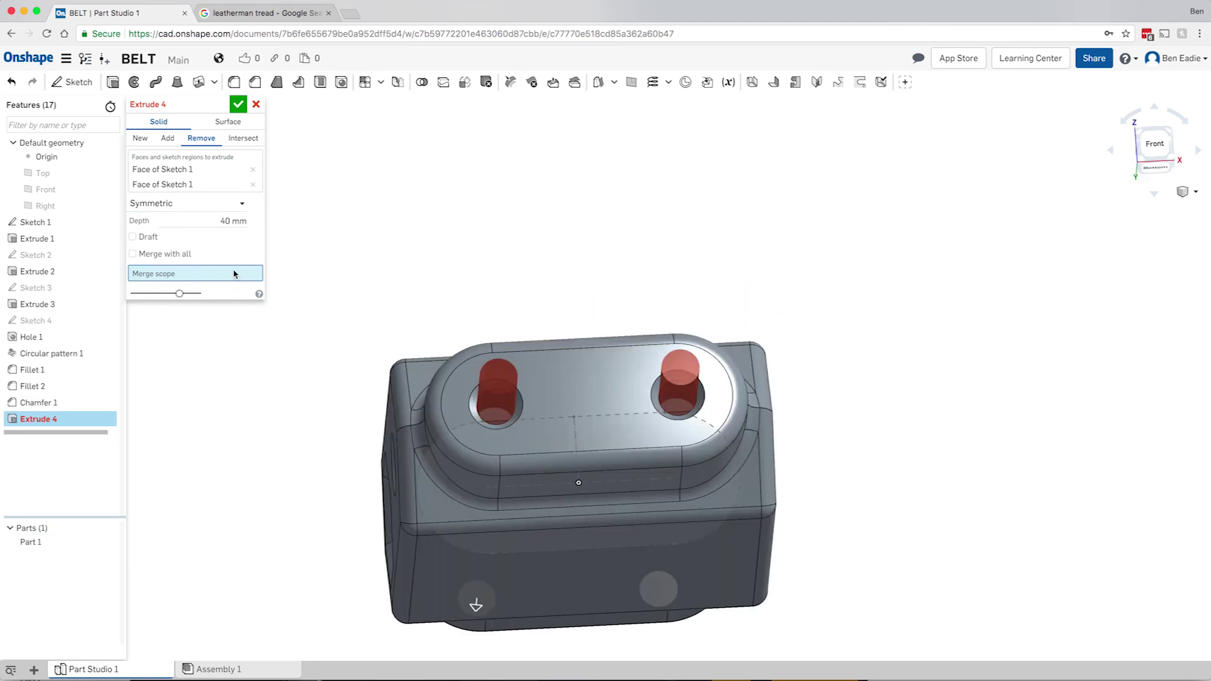
click(419, 478)
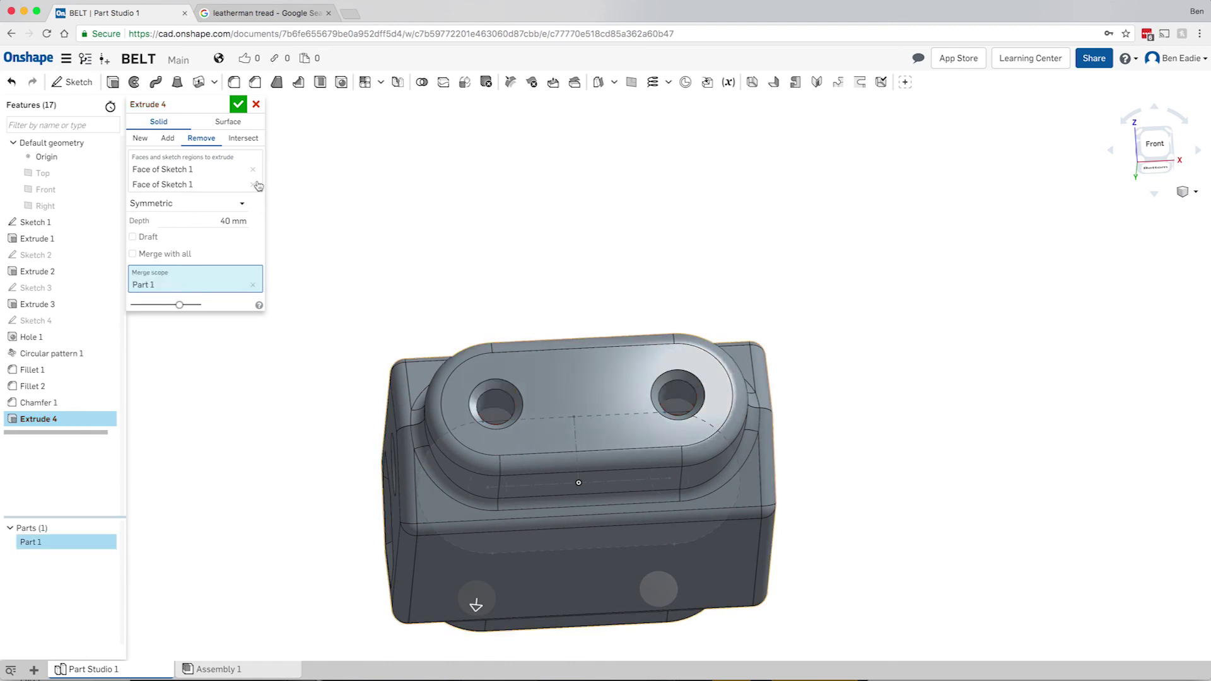
click(238, 104)
- Hide Sketch 1 and inspect the finished link in an isometric view
mouse_move(328, 202)
right_down()
mouse_move(406, 275)
mouse_move(408, 259)
right_up()
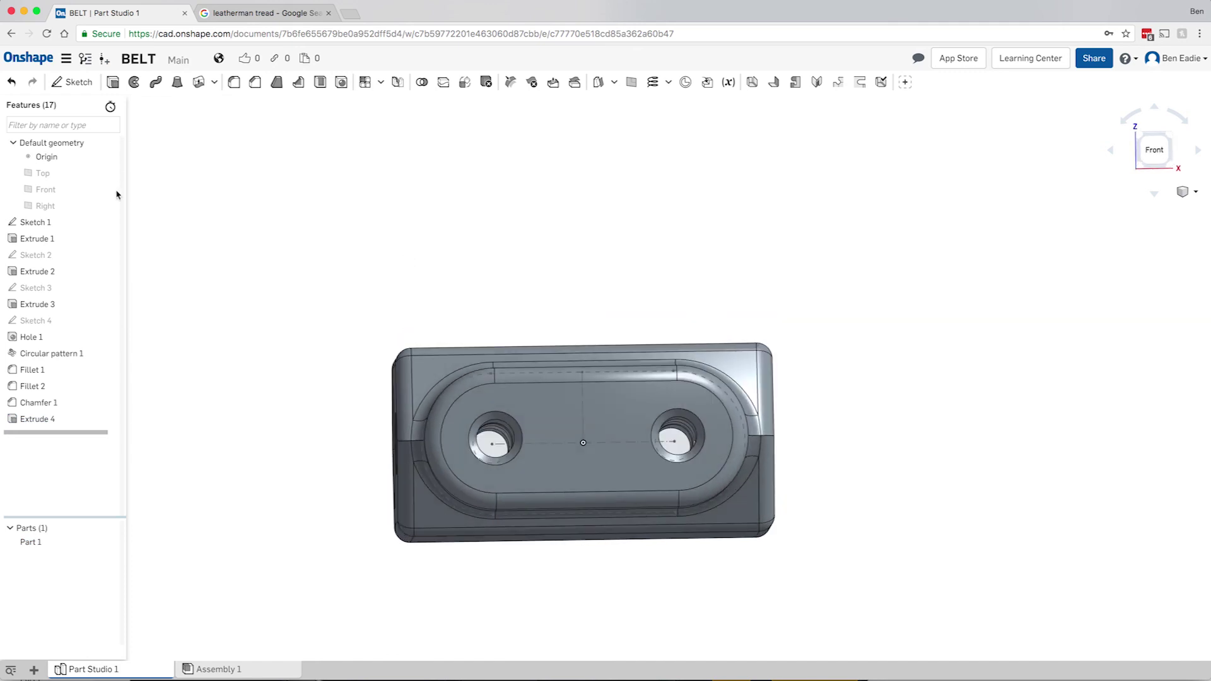
click(110, 223)
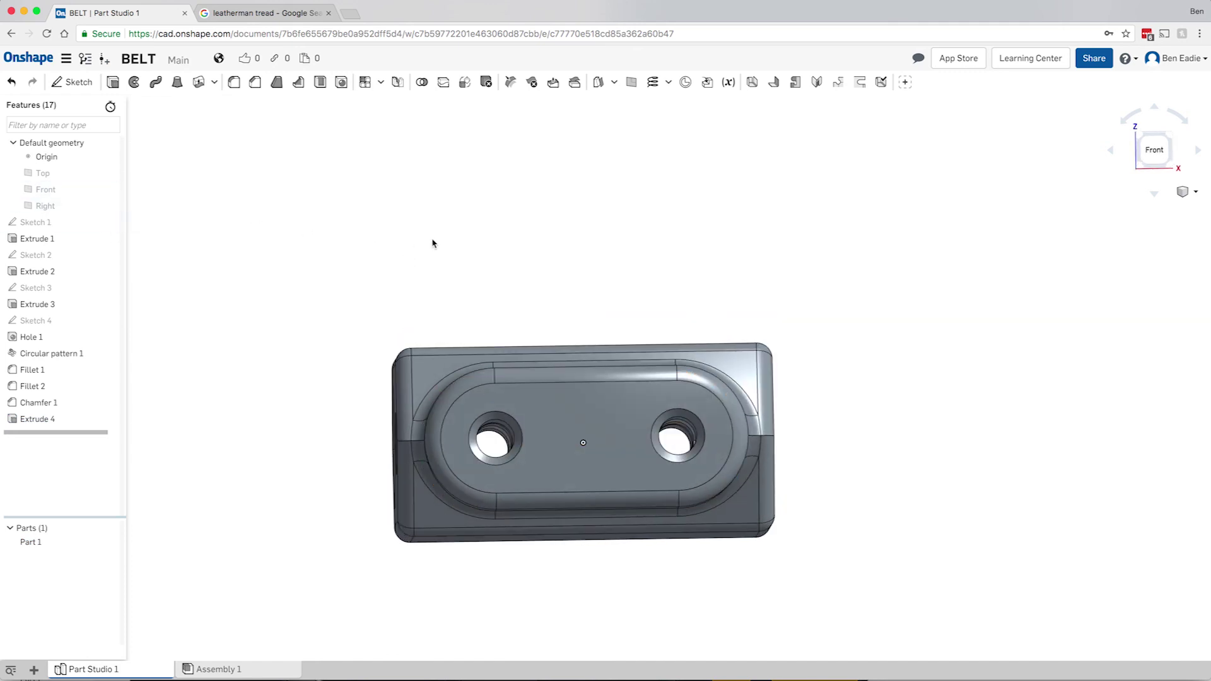
key(shift+7)
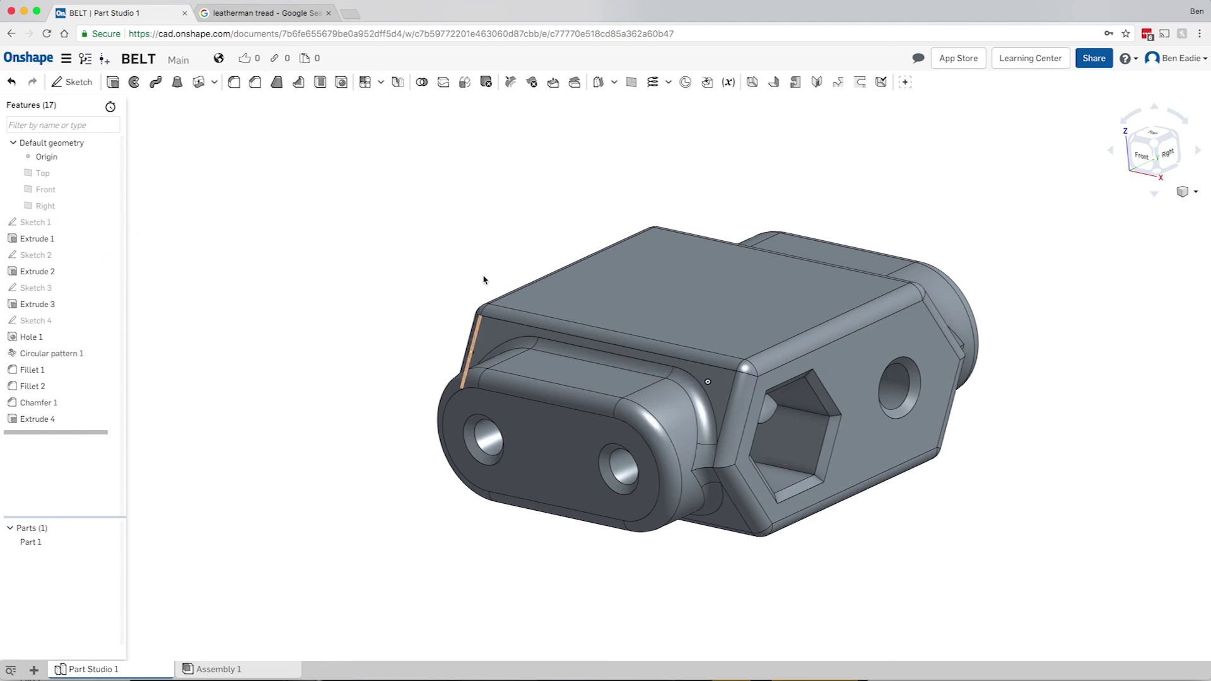
right_drag(473, 278, 377, 317)
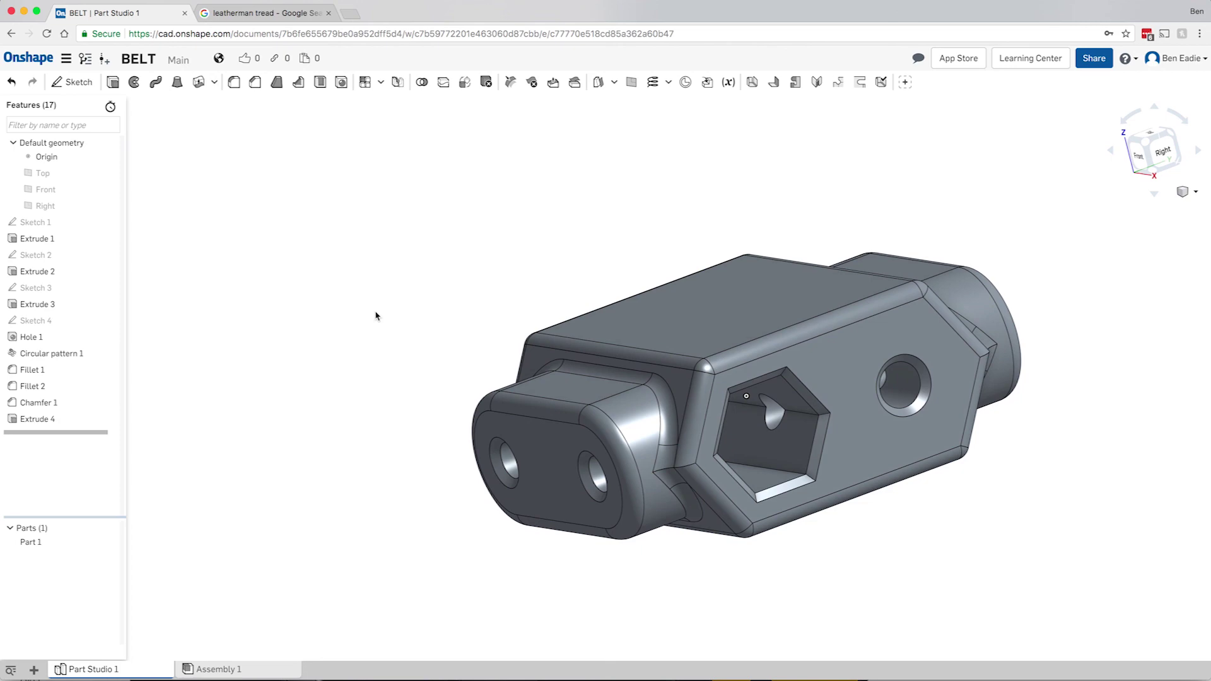